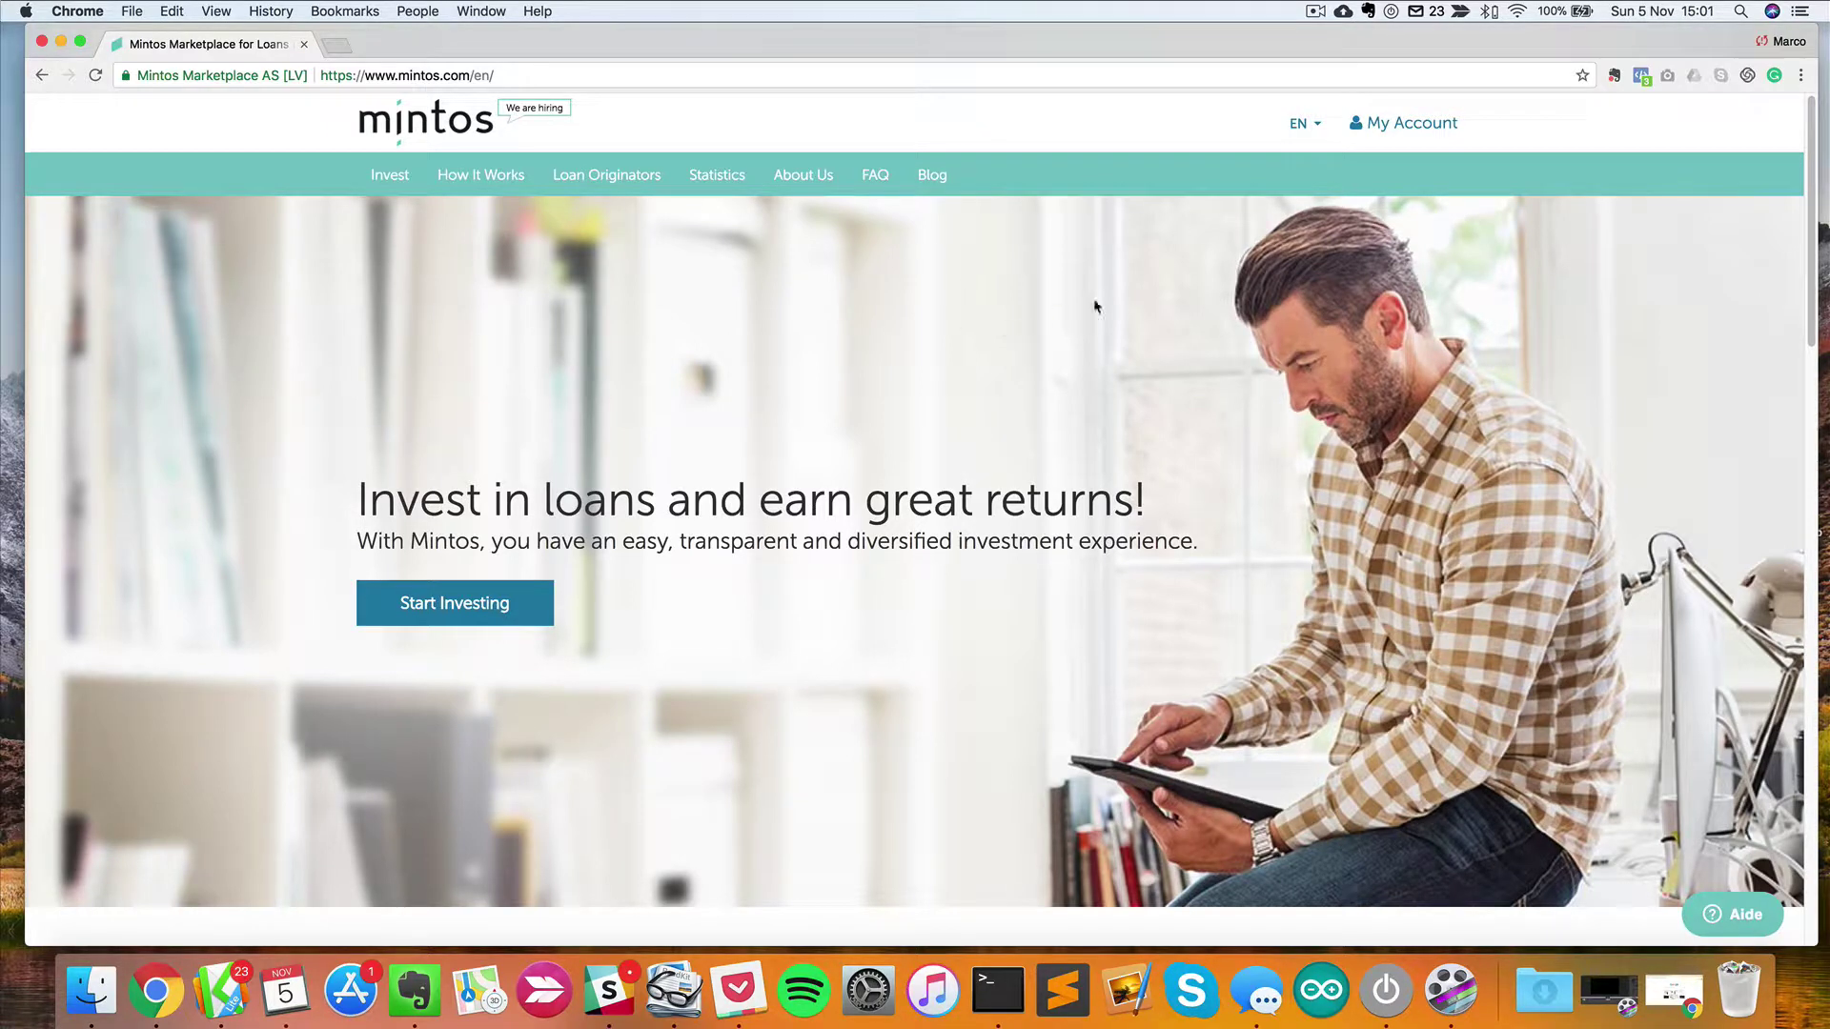
Open the investor registration form and choose France as the country.
{"action": "left_click", "coordinate": [1409, 130]}
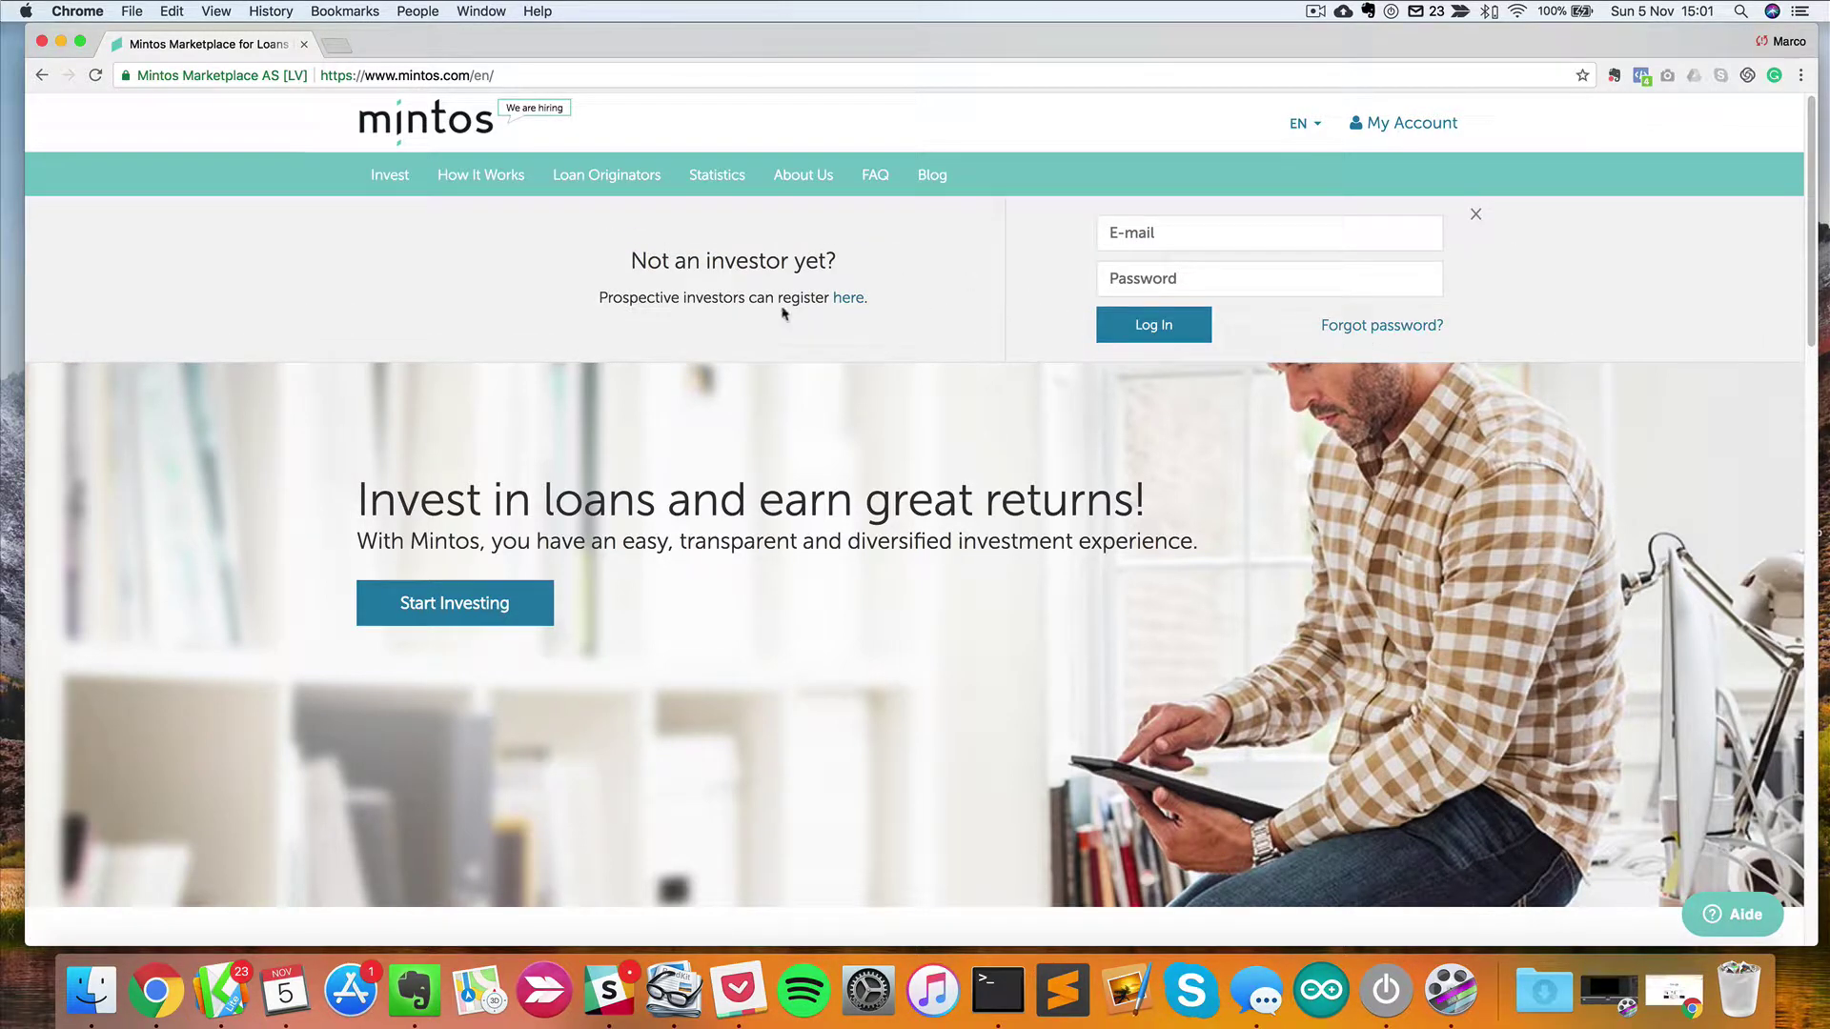
{"action": "left_click", "coordinate": [847, 298]}
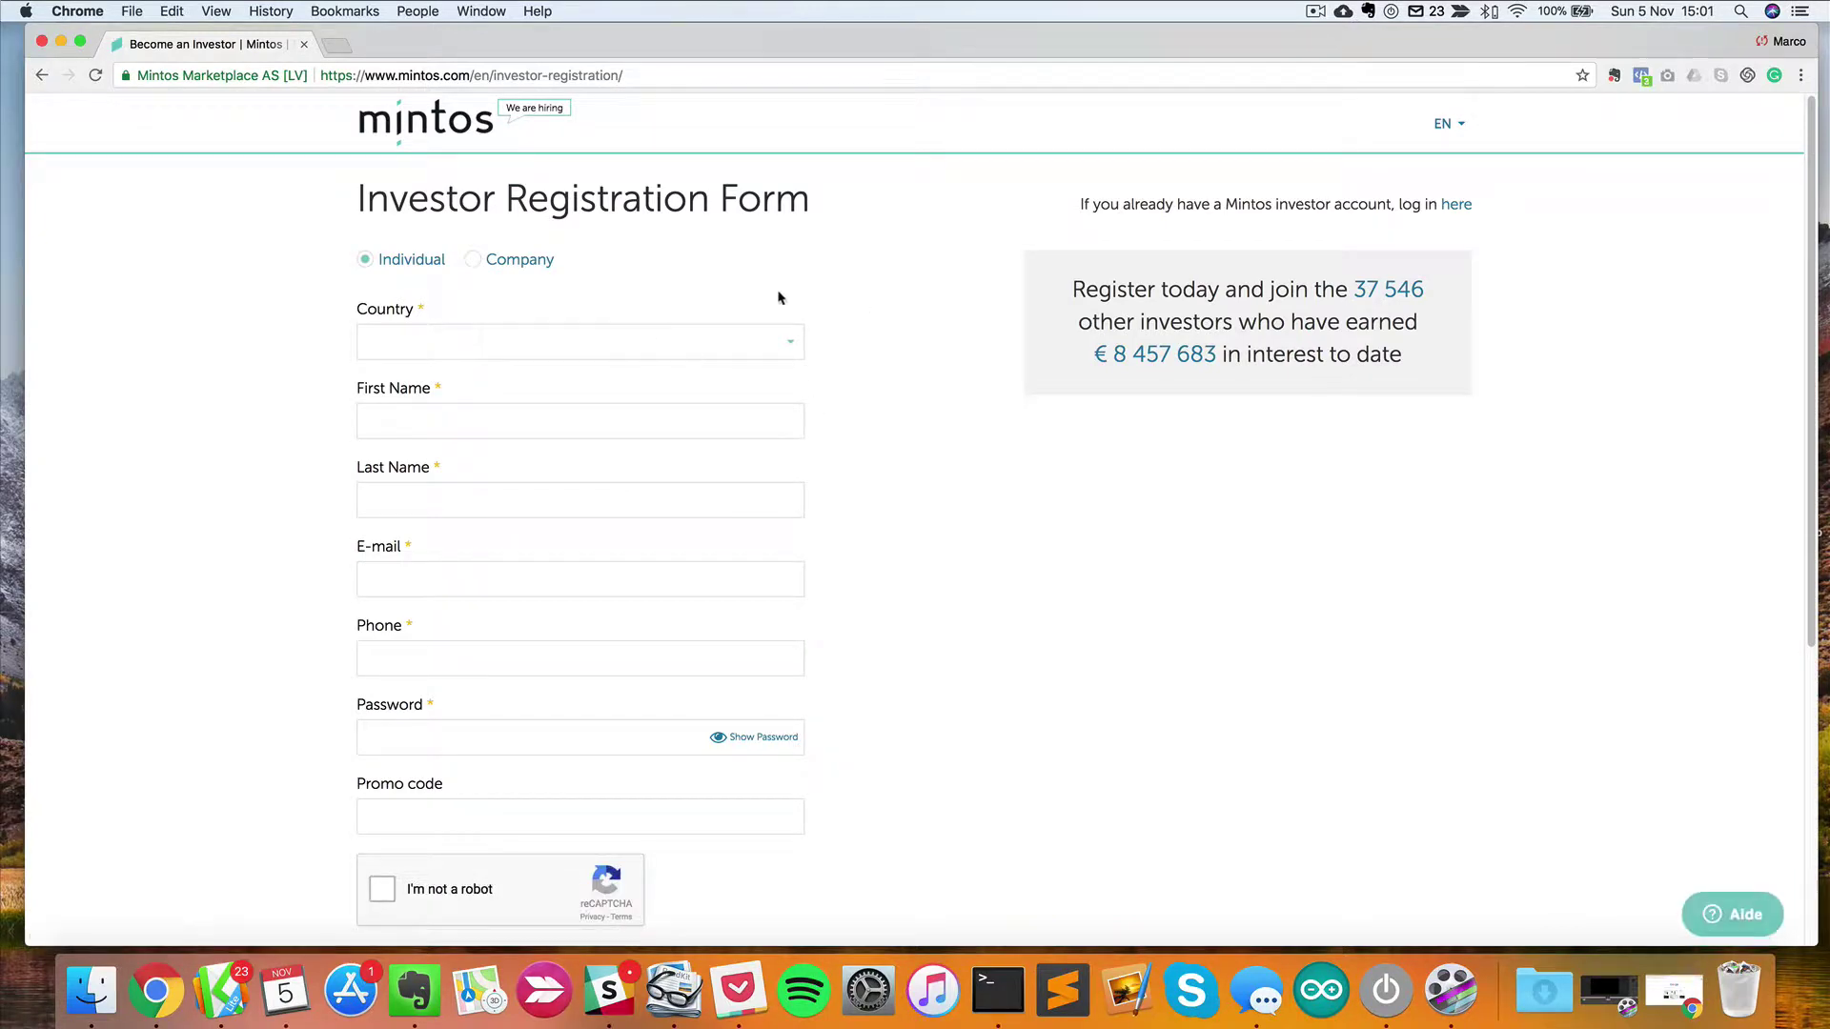
{"action": "scroll", "coordinate": [605, 457], "scroll_direction": "down", "scroll_amount": 3}
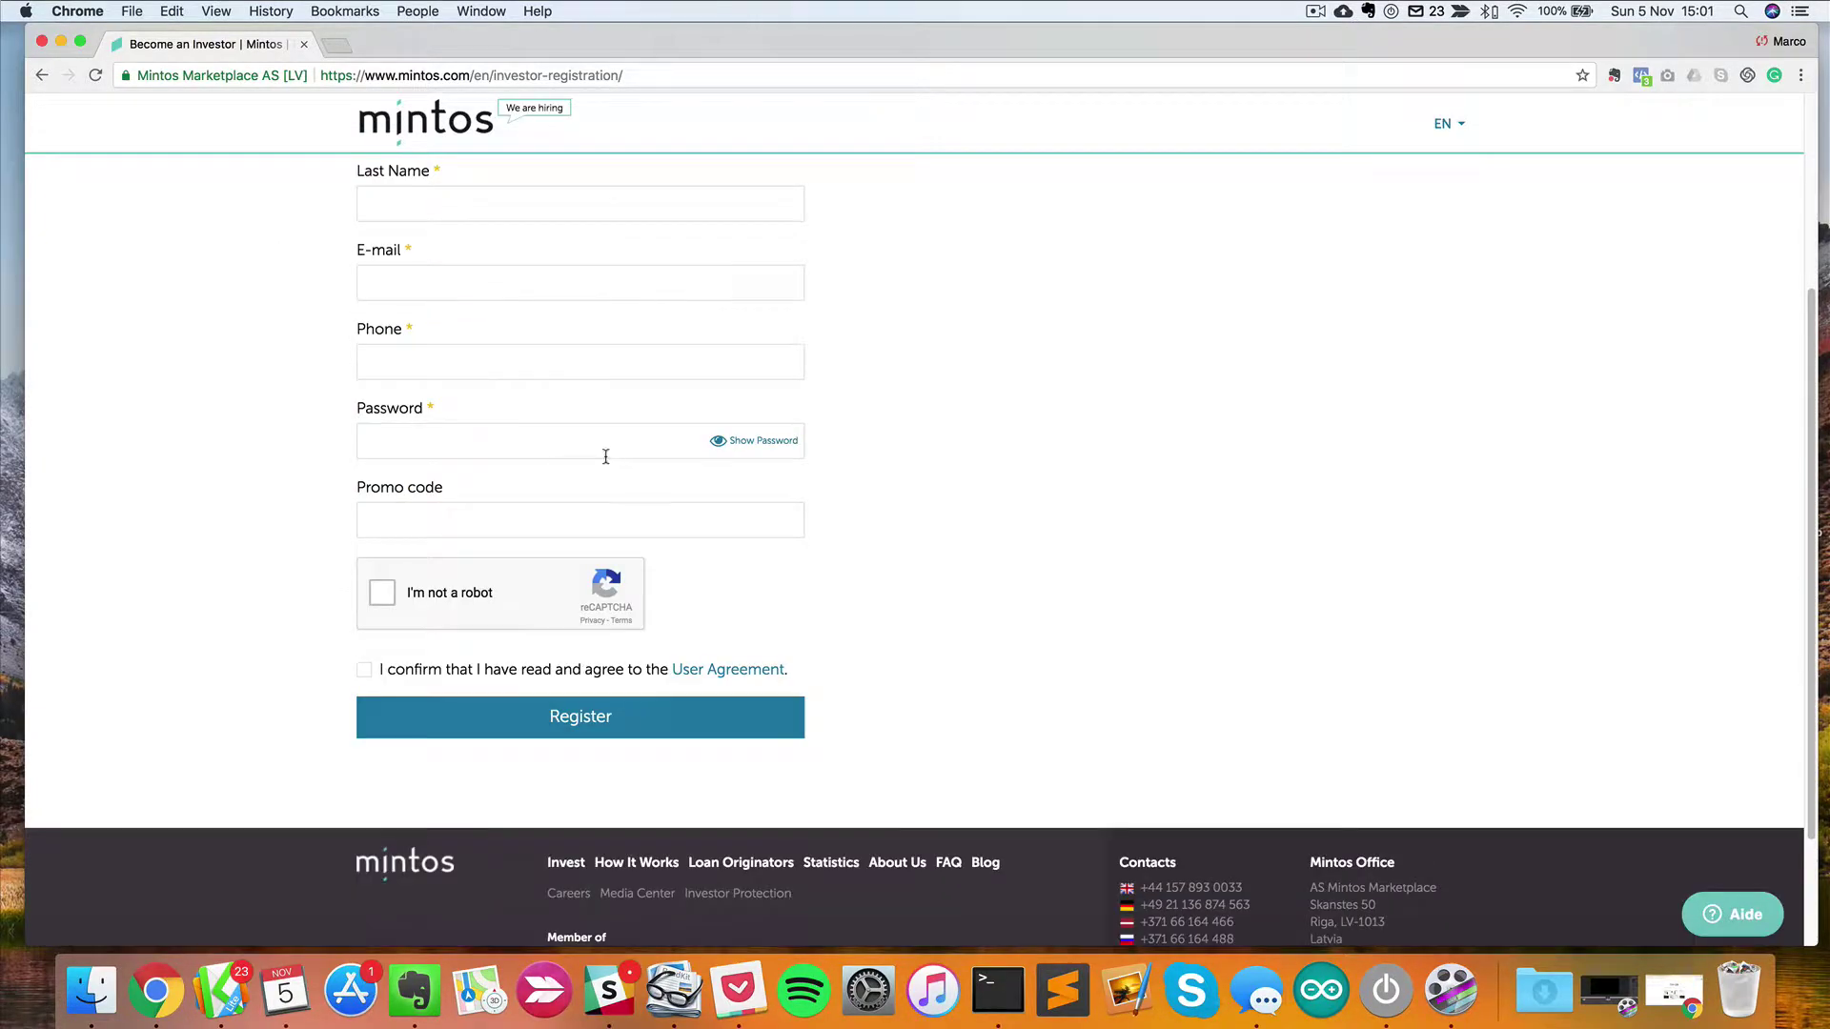
{"action": "scroll", "coordinate": [606, 456], "scroll_direction": "up", "scroll_amount": 3}
{"action": "left_click", "coordinate": [492, 348]}
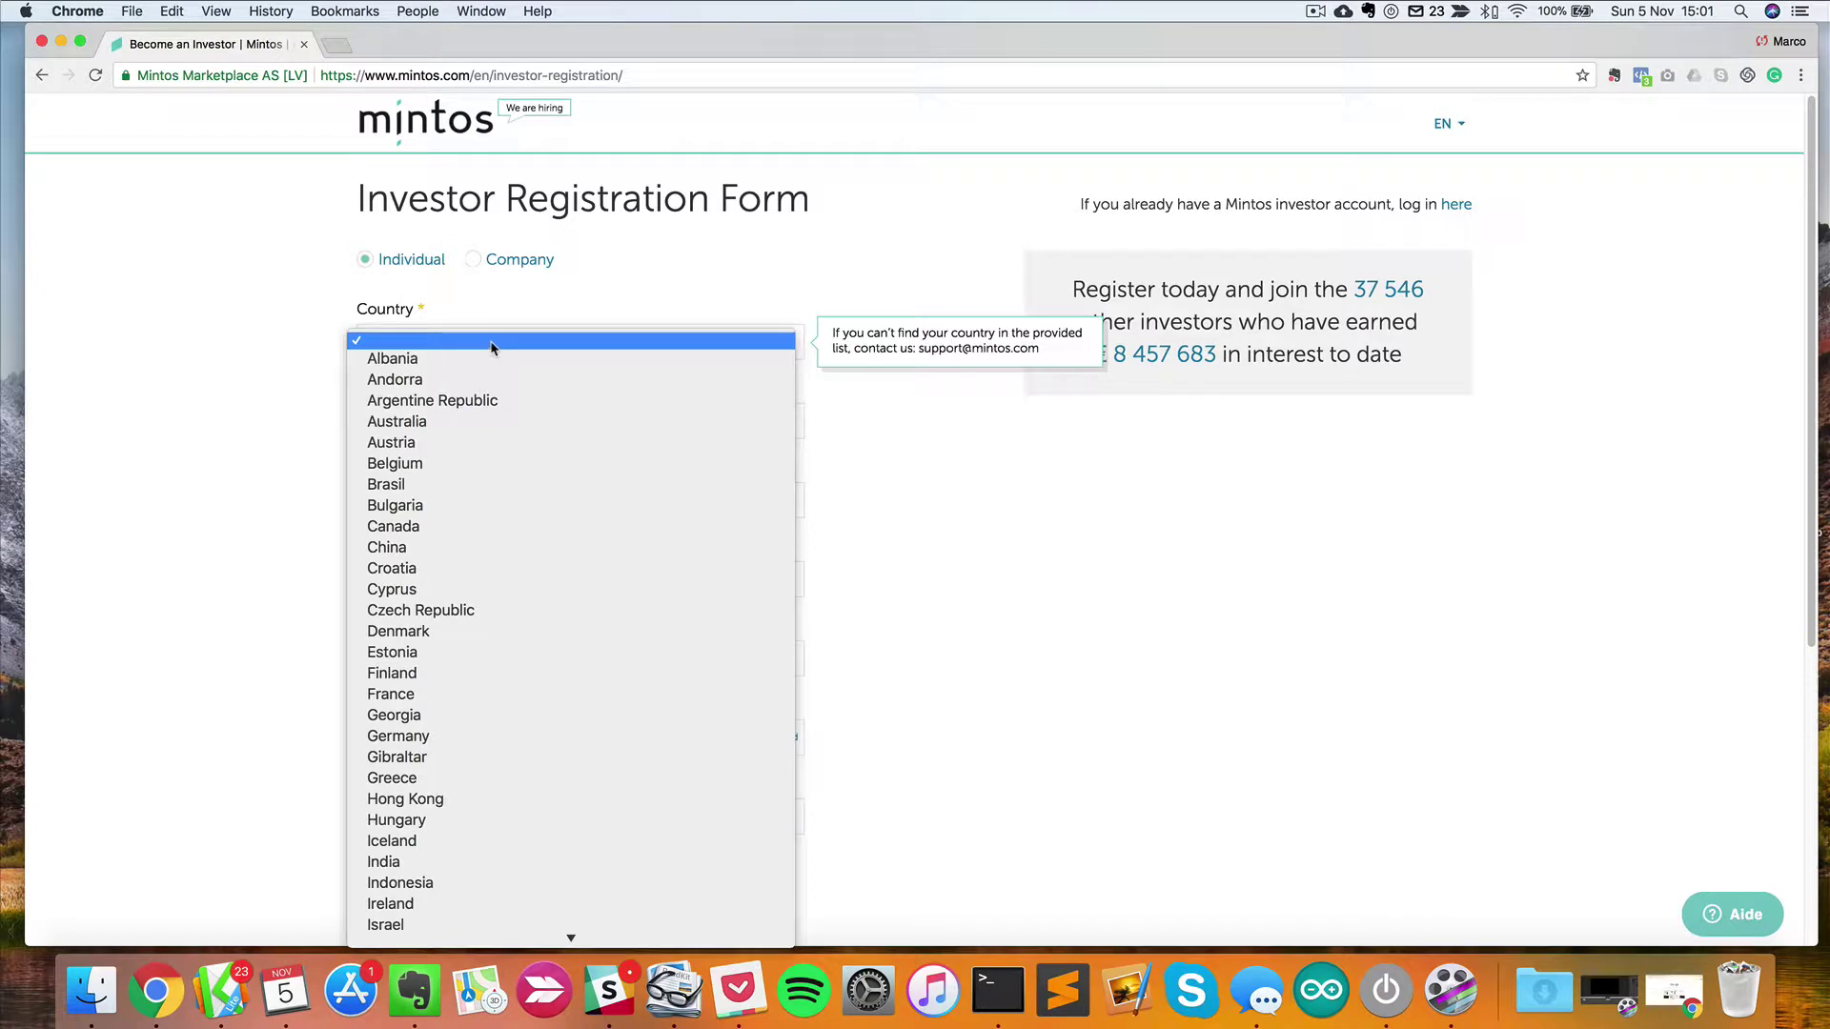
{"action": "left_click", "coordinate": [491, 348]}
{"action": "left_click", "coordinate": [485, 350]}
{"action": "type", "text": "fr"}
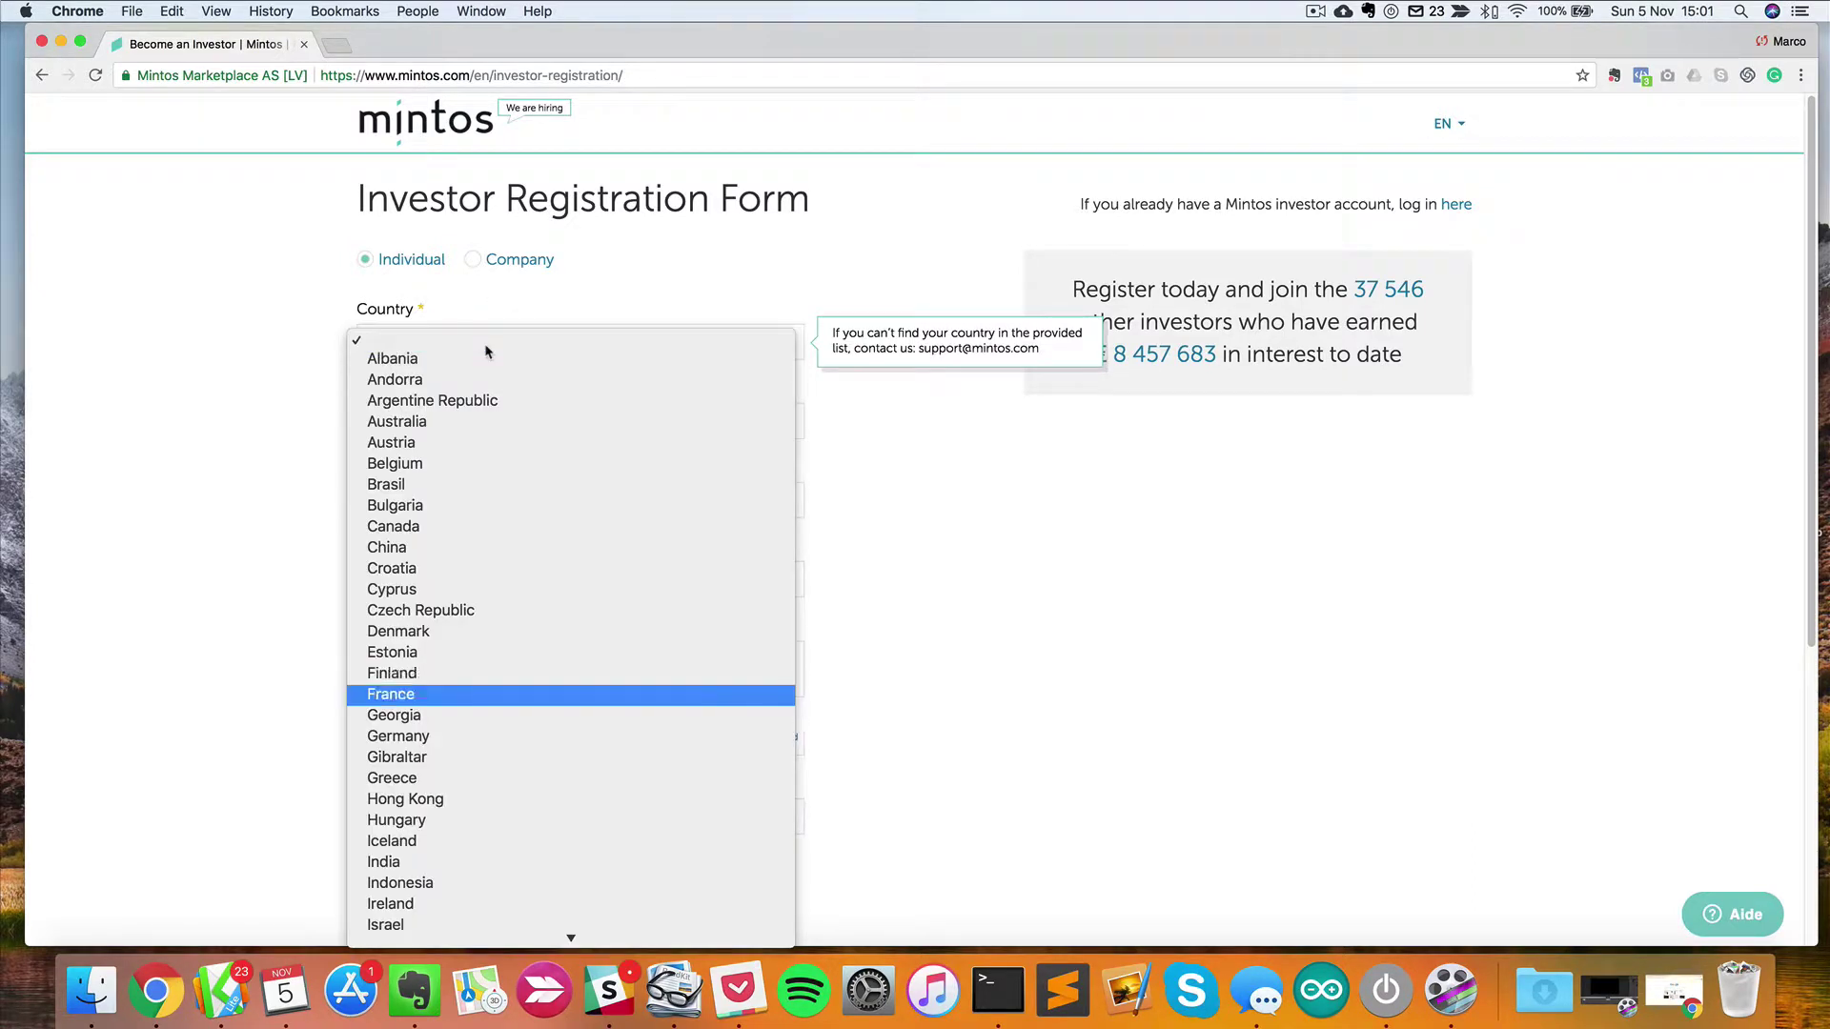
{"action": "key", "text": "Return"}
{"action": "left_click", "coordinate": [462, 343]}
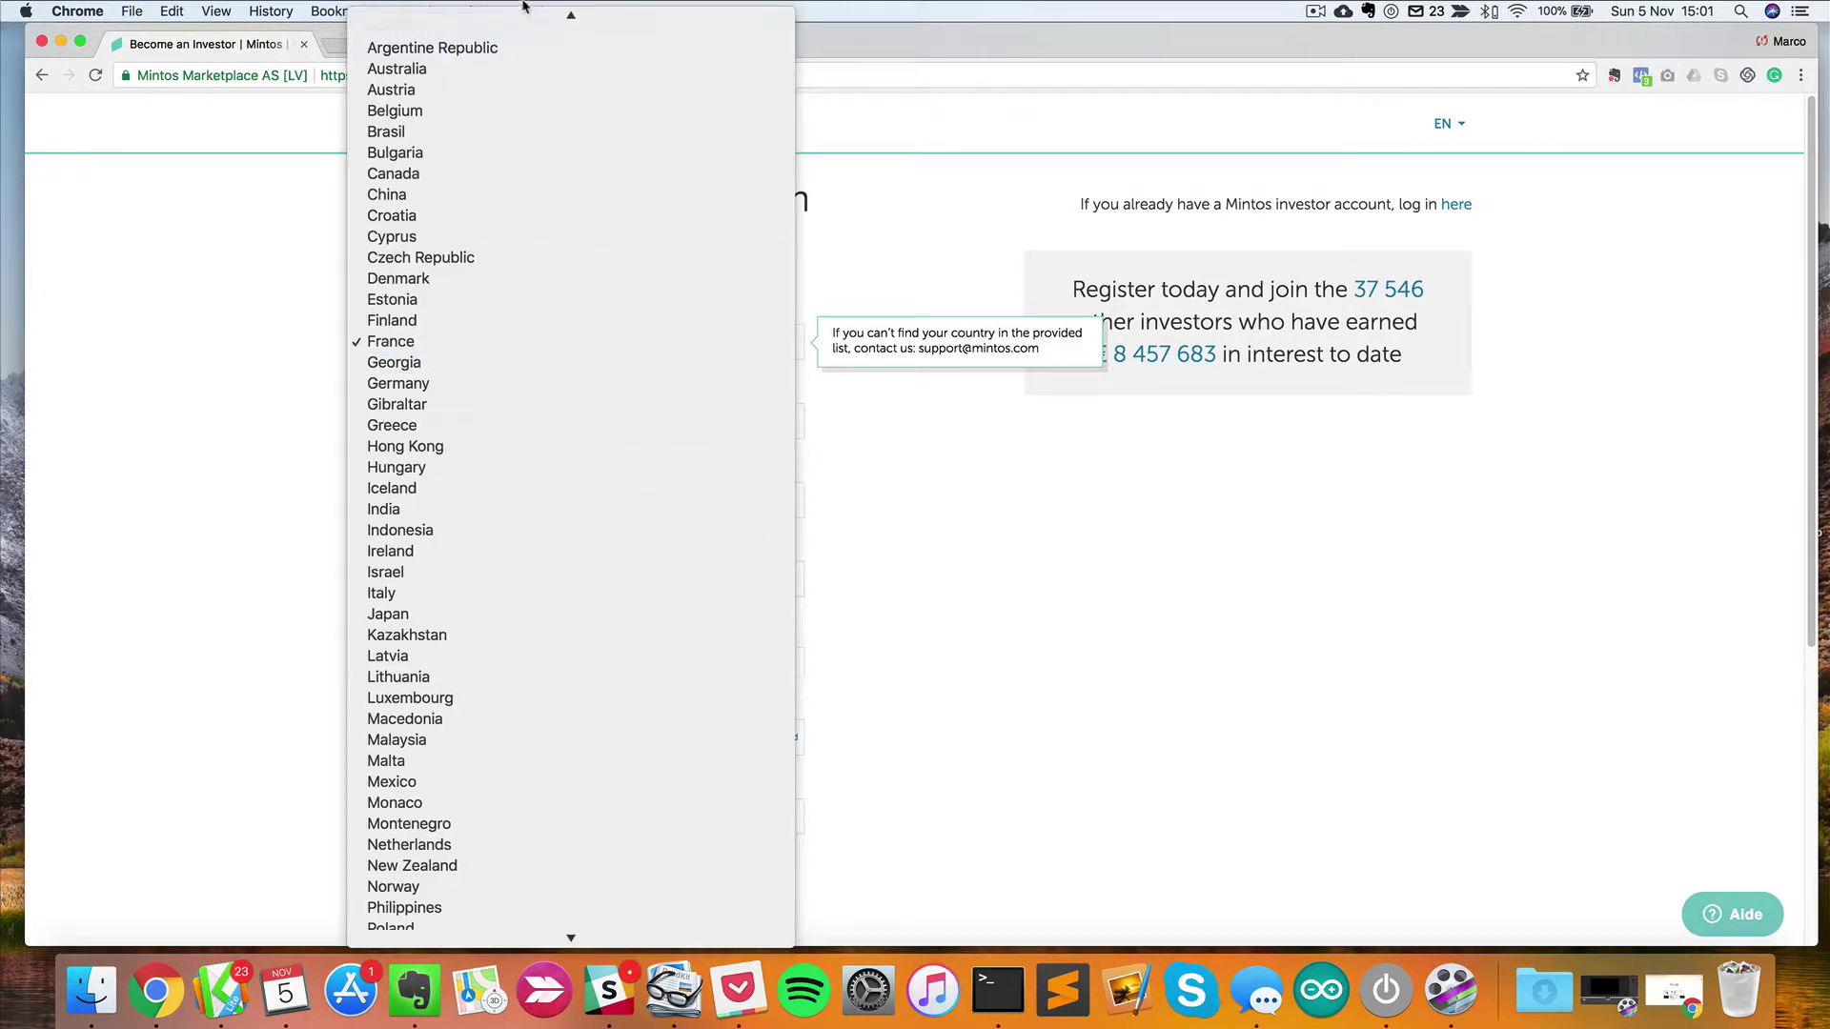
{"action": "scroll", "coordinate": [461, 305], "scroll_direction": "up", "scroll_amount": 1}
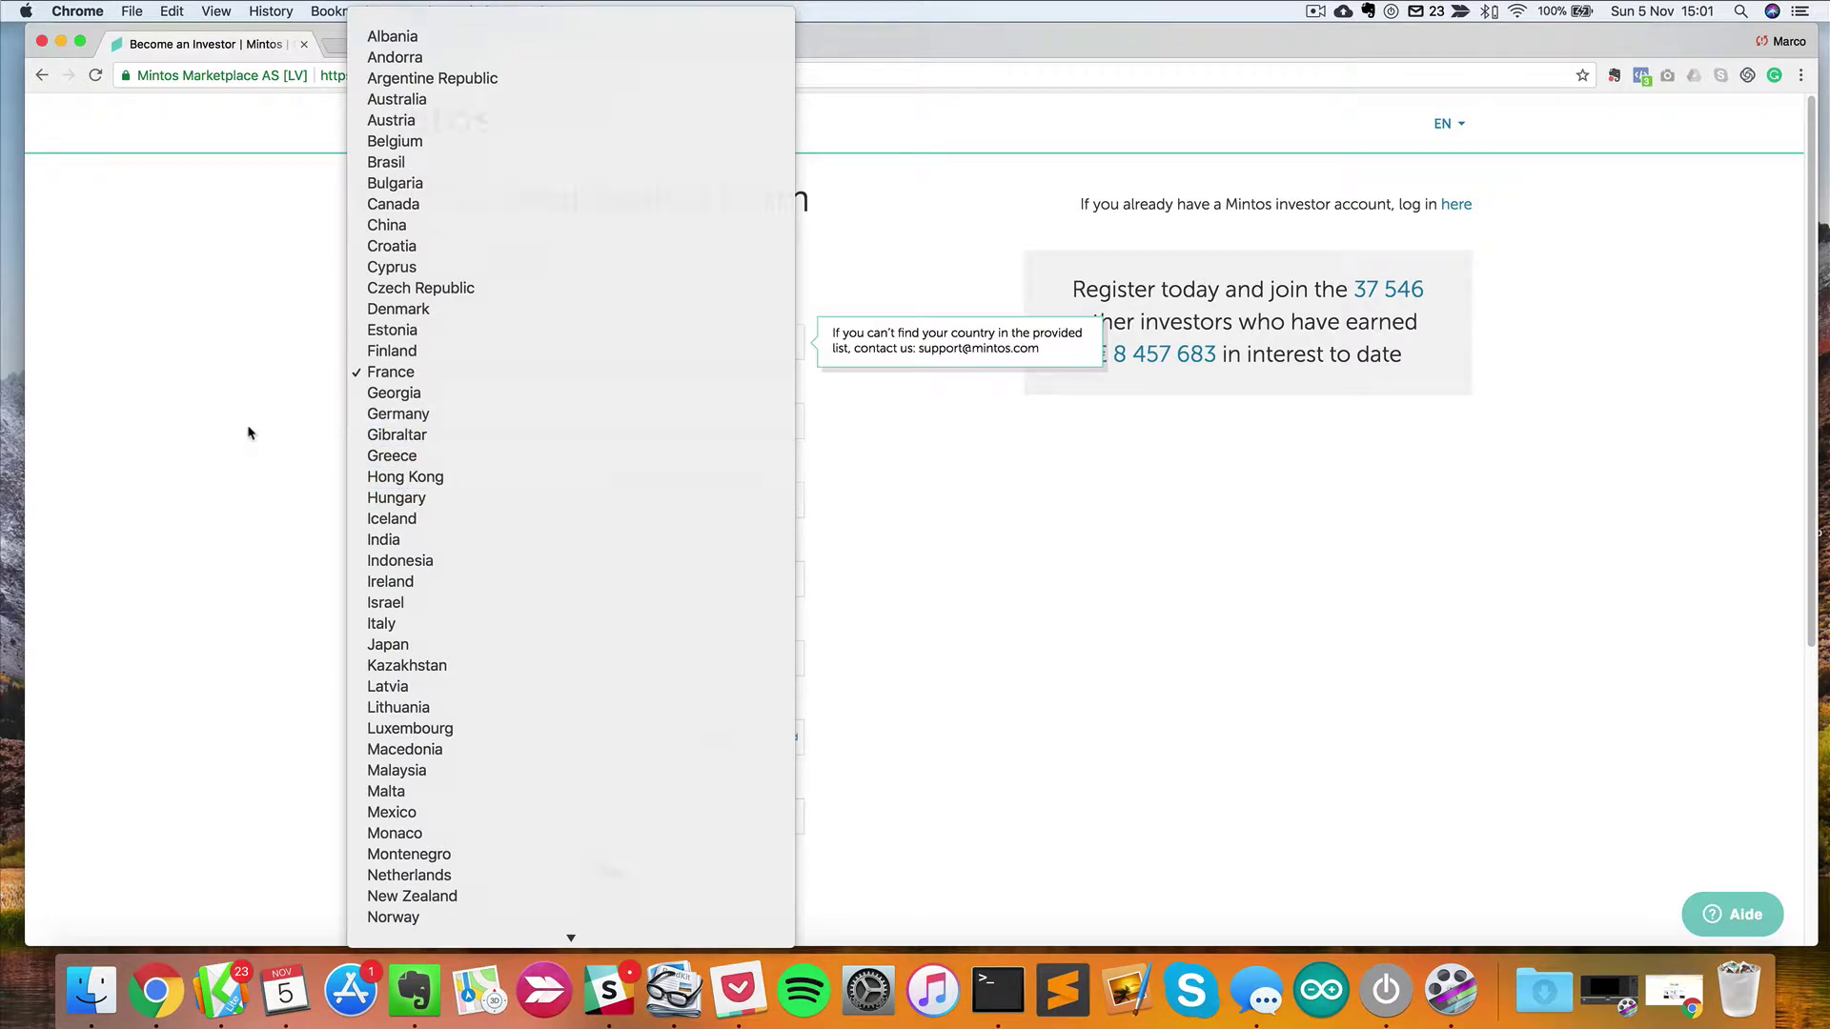
{"action": "left_click", "coordinate": [250, 434]}
Step through the first name, last name, e-mail, phone and password fields, then return home.
{"action": "left_click", "coordinate": [574, 410]}
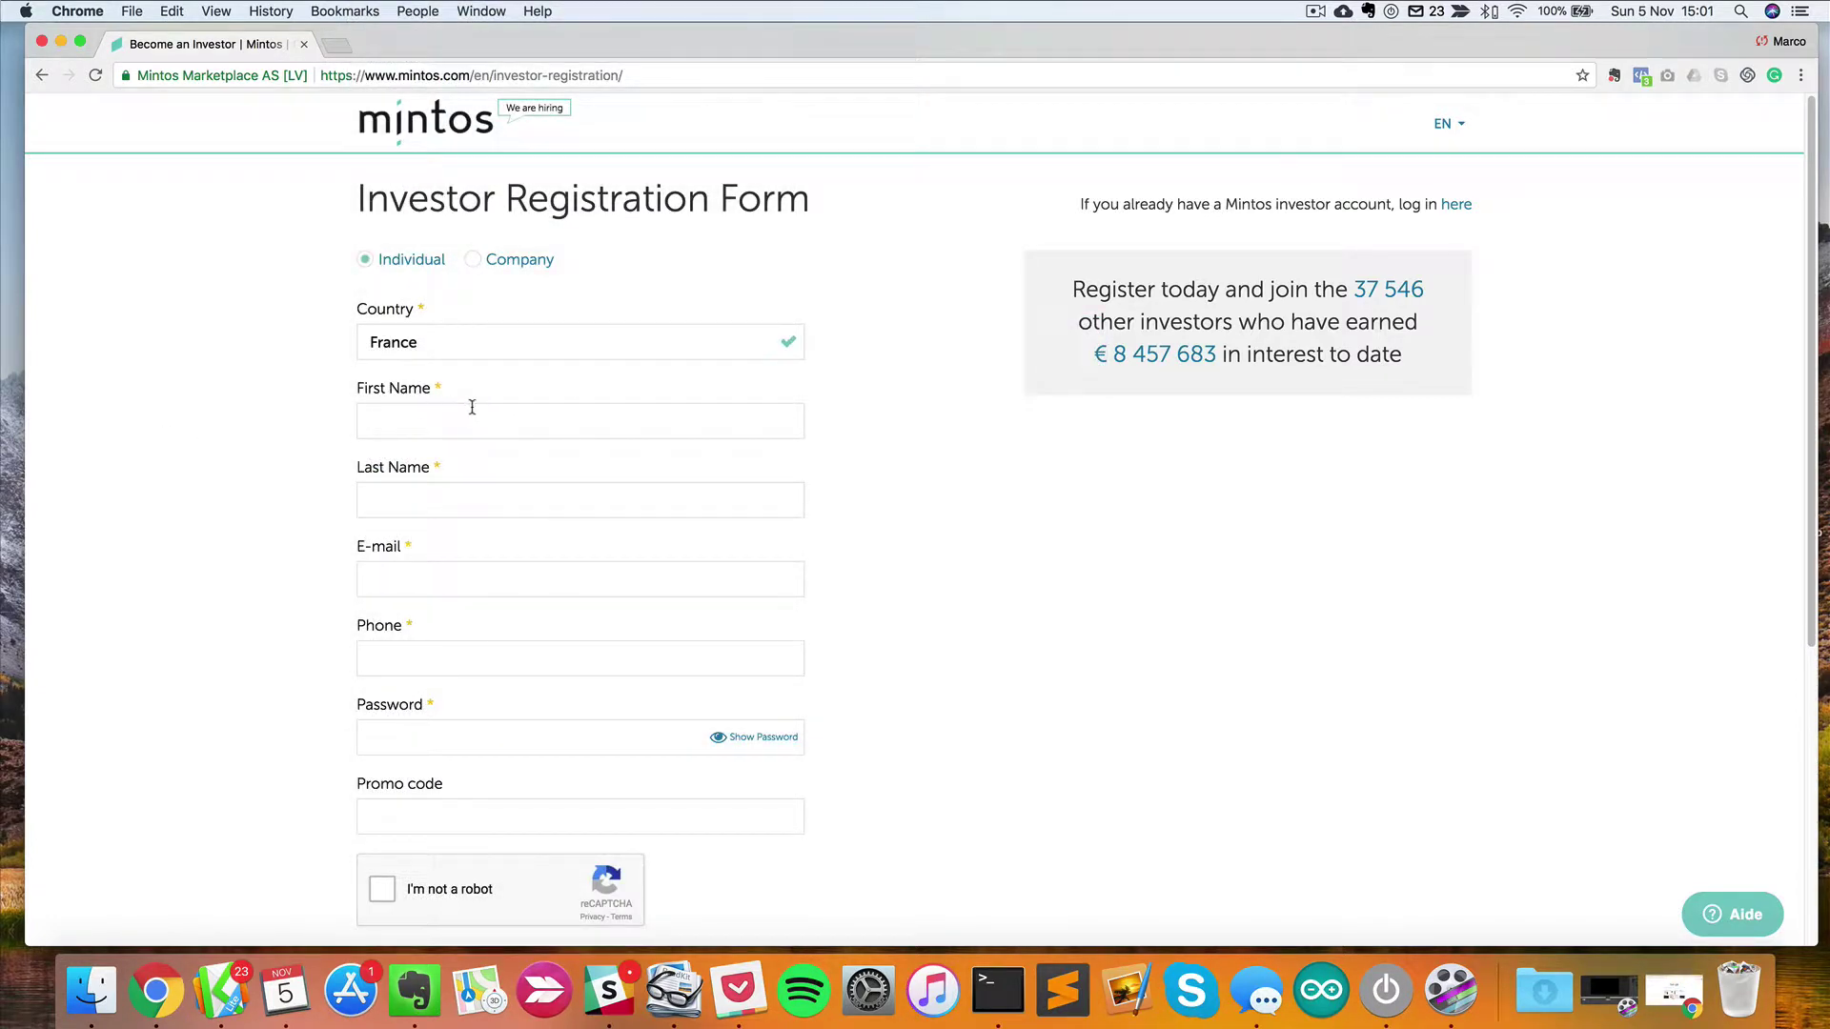
{"action": "left_click", "coordinate": [410, 513]}
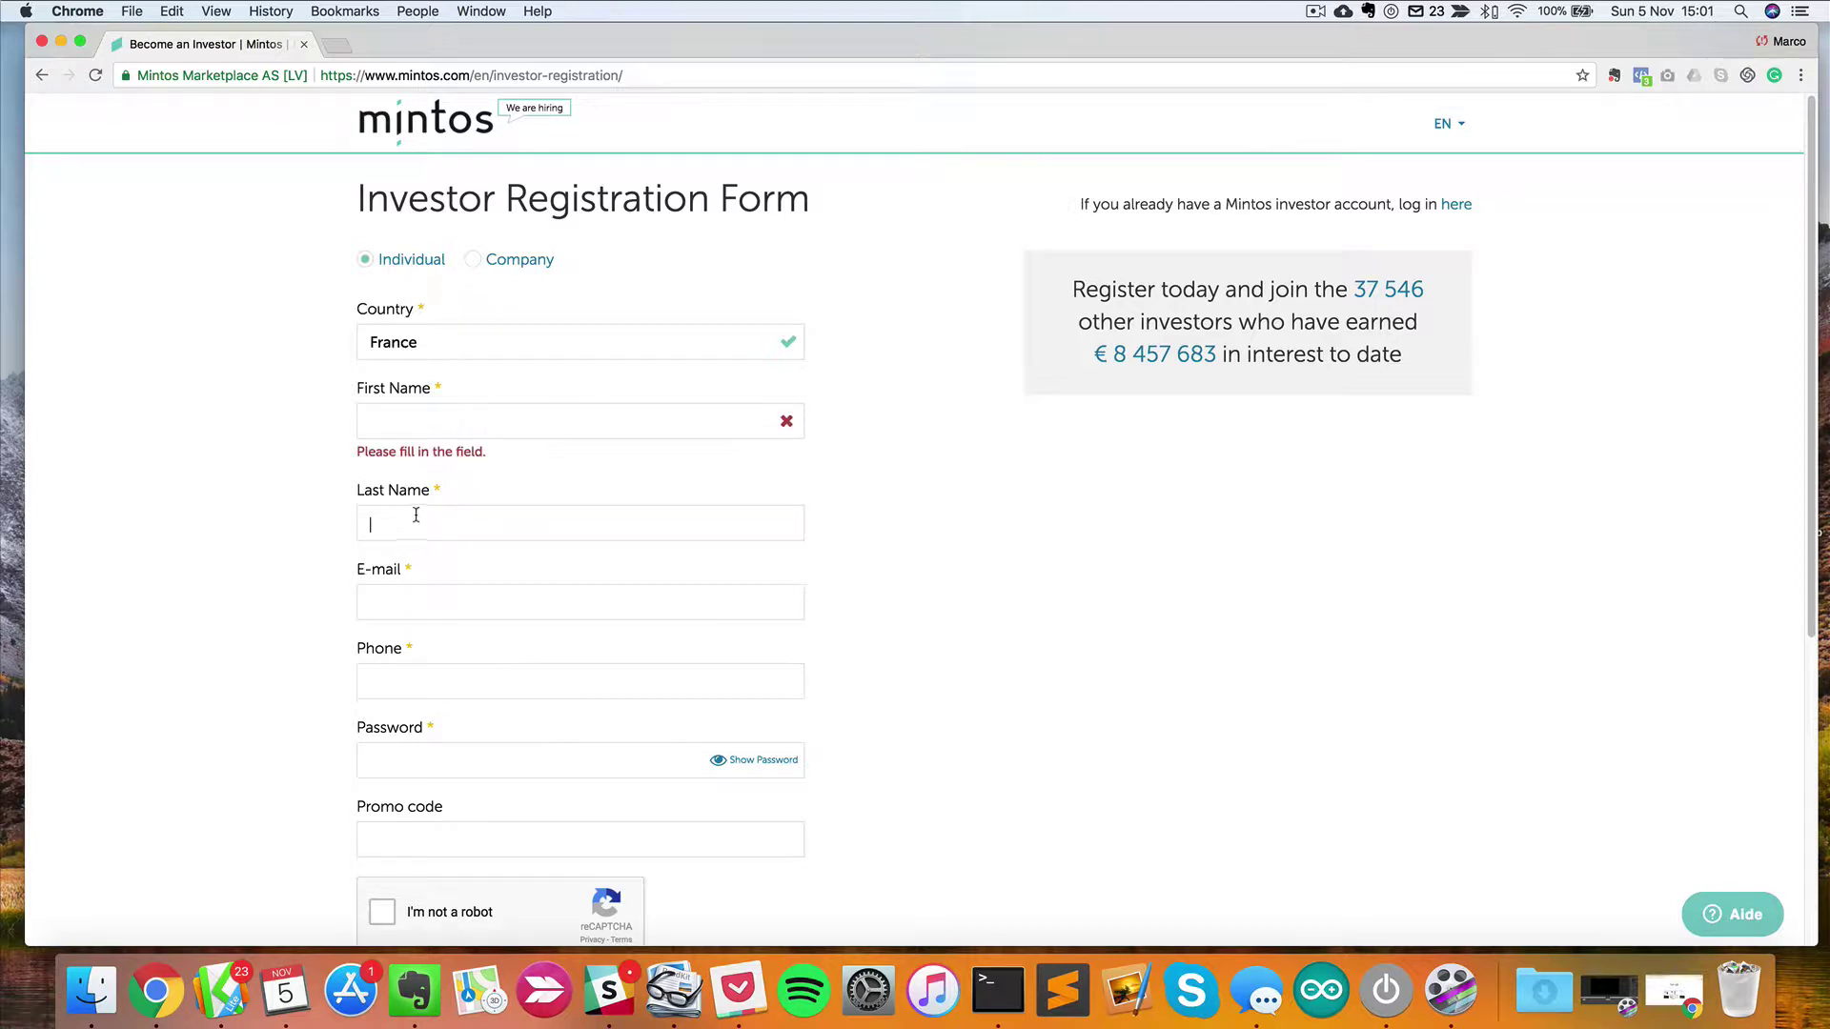
{"action": "left_click", "coordinate": [460, 591]}
{"action": "scroll", "coordinate": [400, 610], "scroll_direction": "down", "scroll_amount": 1}
{"action": "left_click", "coordinate": [464, 667]}
{"action": "scroll", "coordinate": [194, 523], "scroll_direction": "down", "scroll_amount": 3}
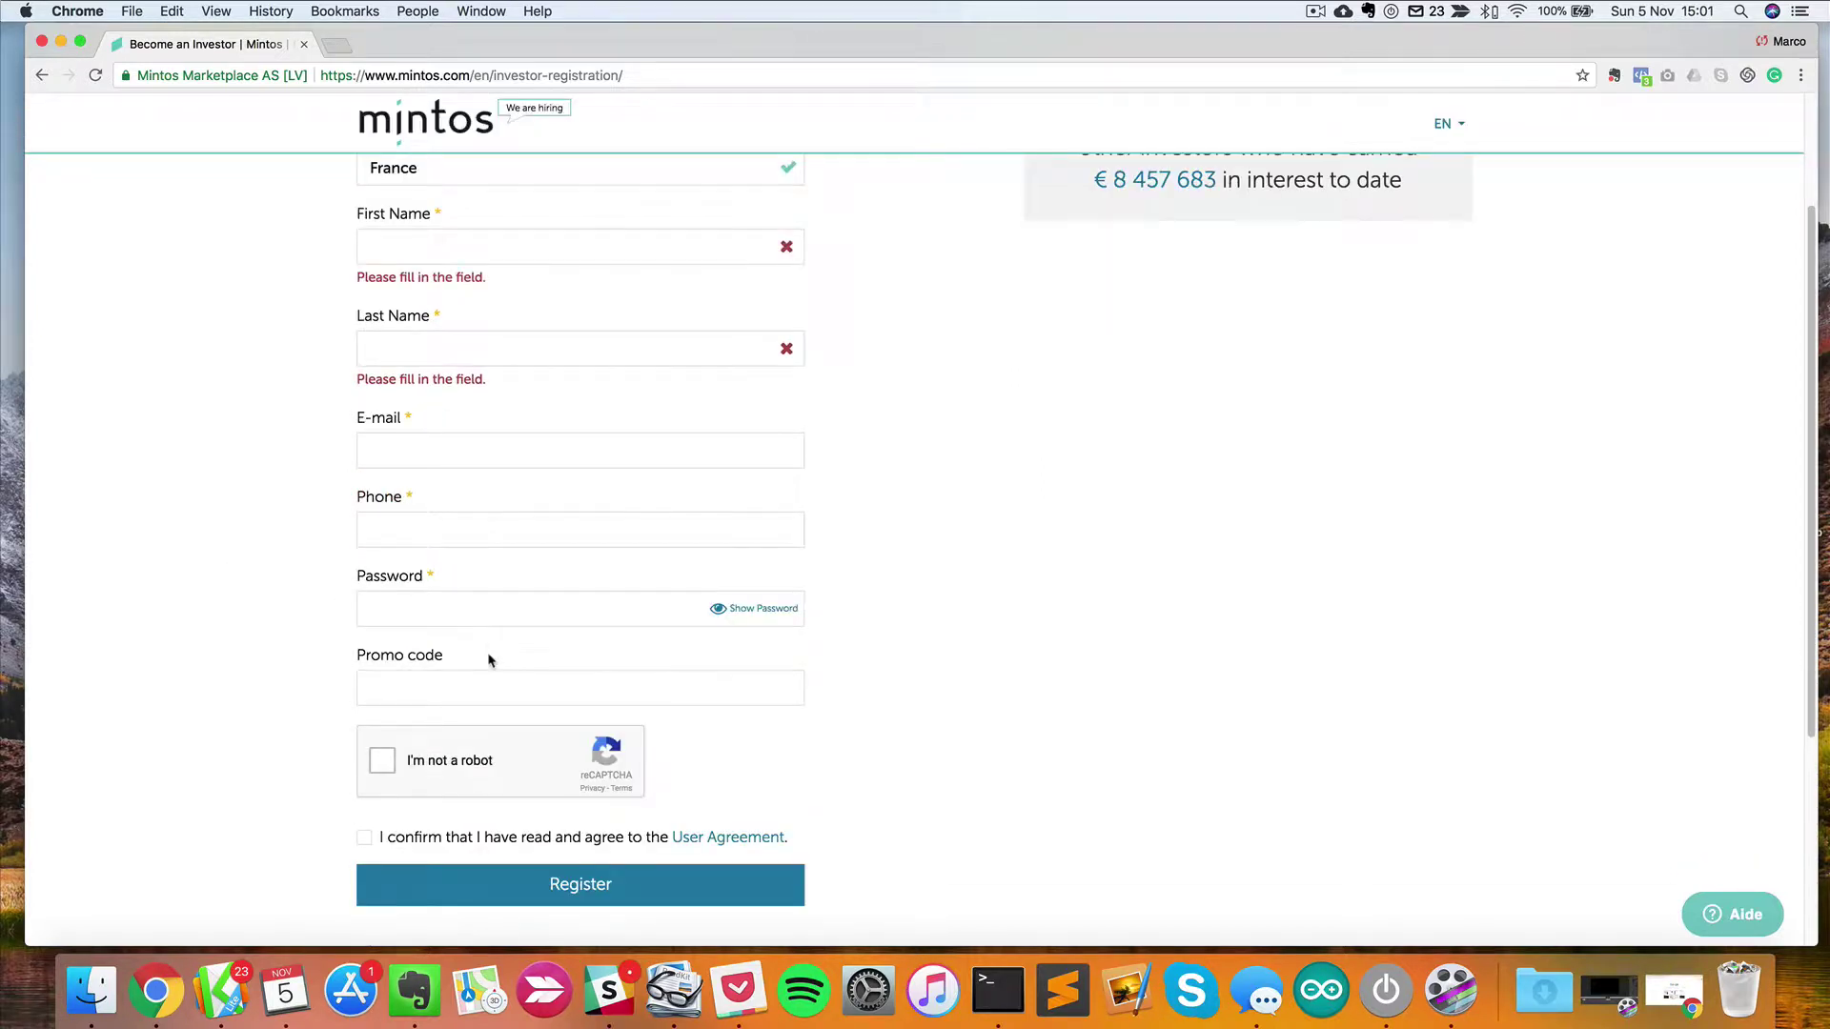
{"action": "left_click", "coordinate": [490, 599]}
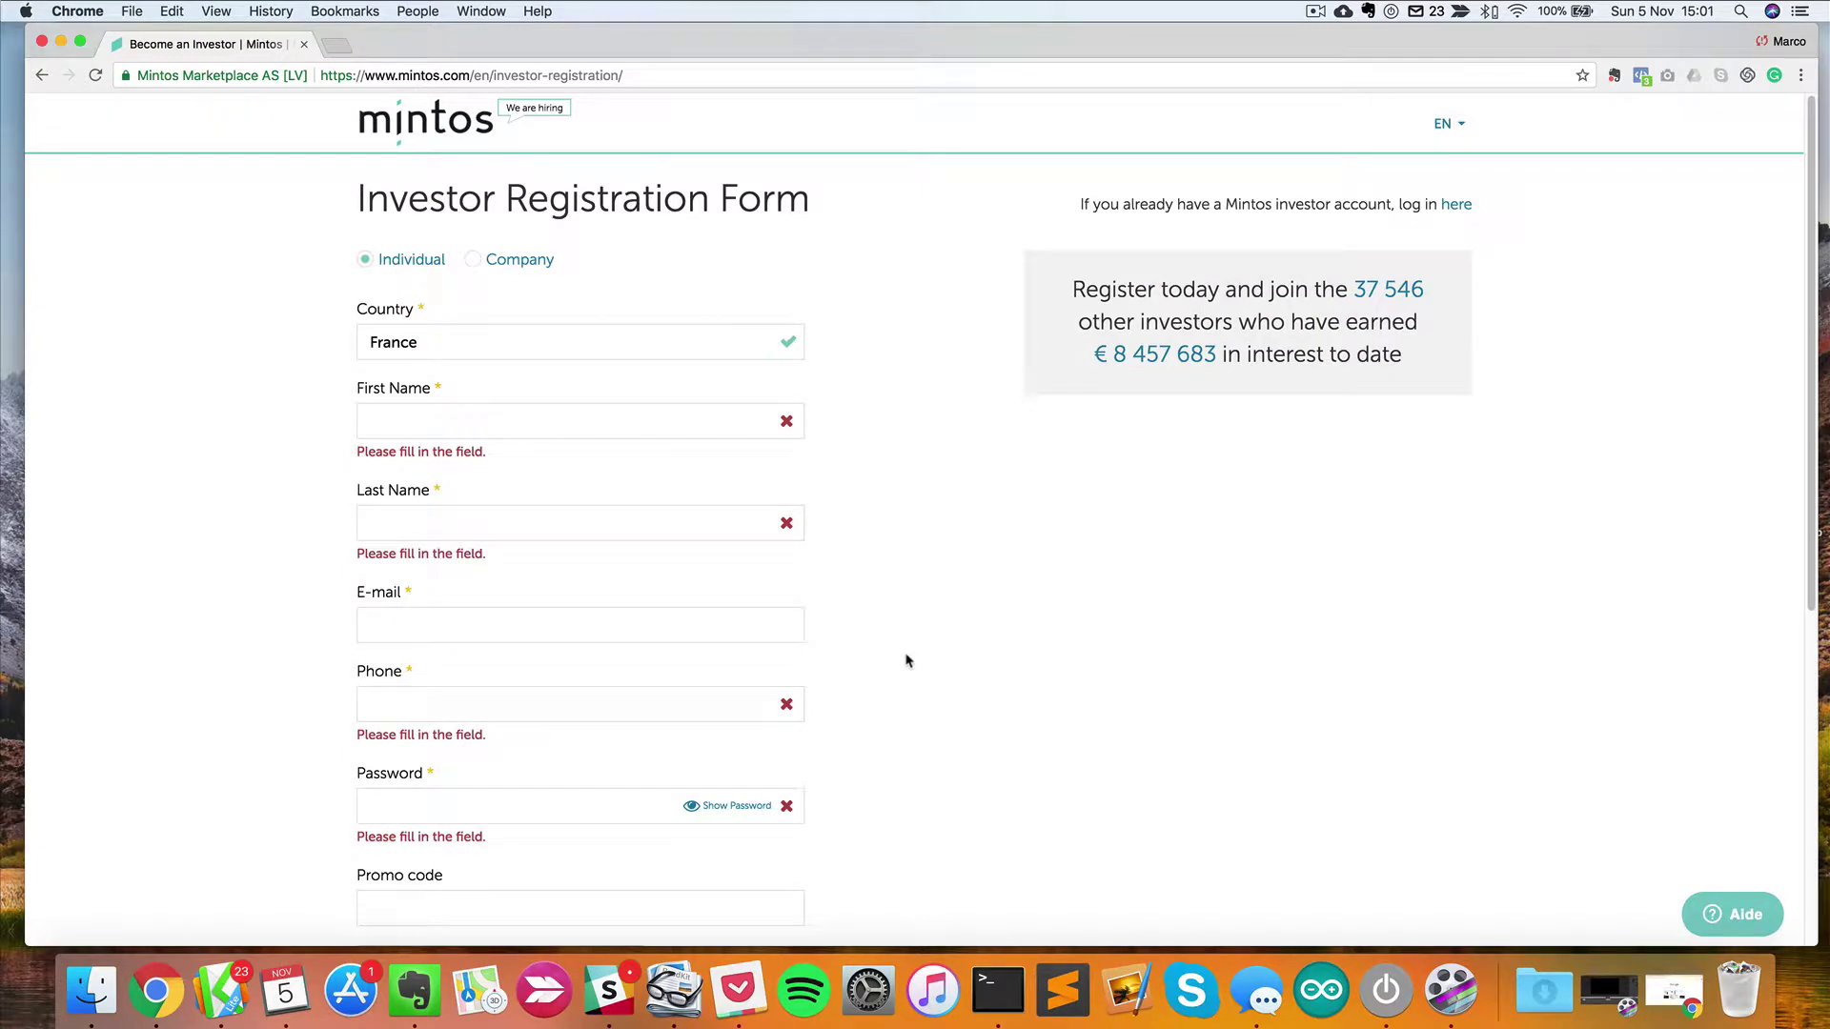
{"action": "scroll", "coordinate": [507, 705], "scroll_direction": "down", "scroll_amount": 5}
{"action": "scroll", "coordinate": [507, 705], "scroll_direction": "up", "scroll_amount": 5}
{"action": "left_click", "coordinate": [486, 133]}
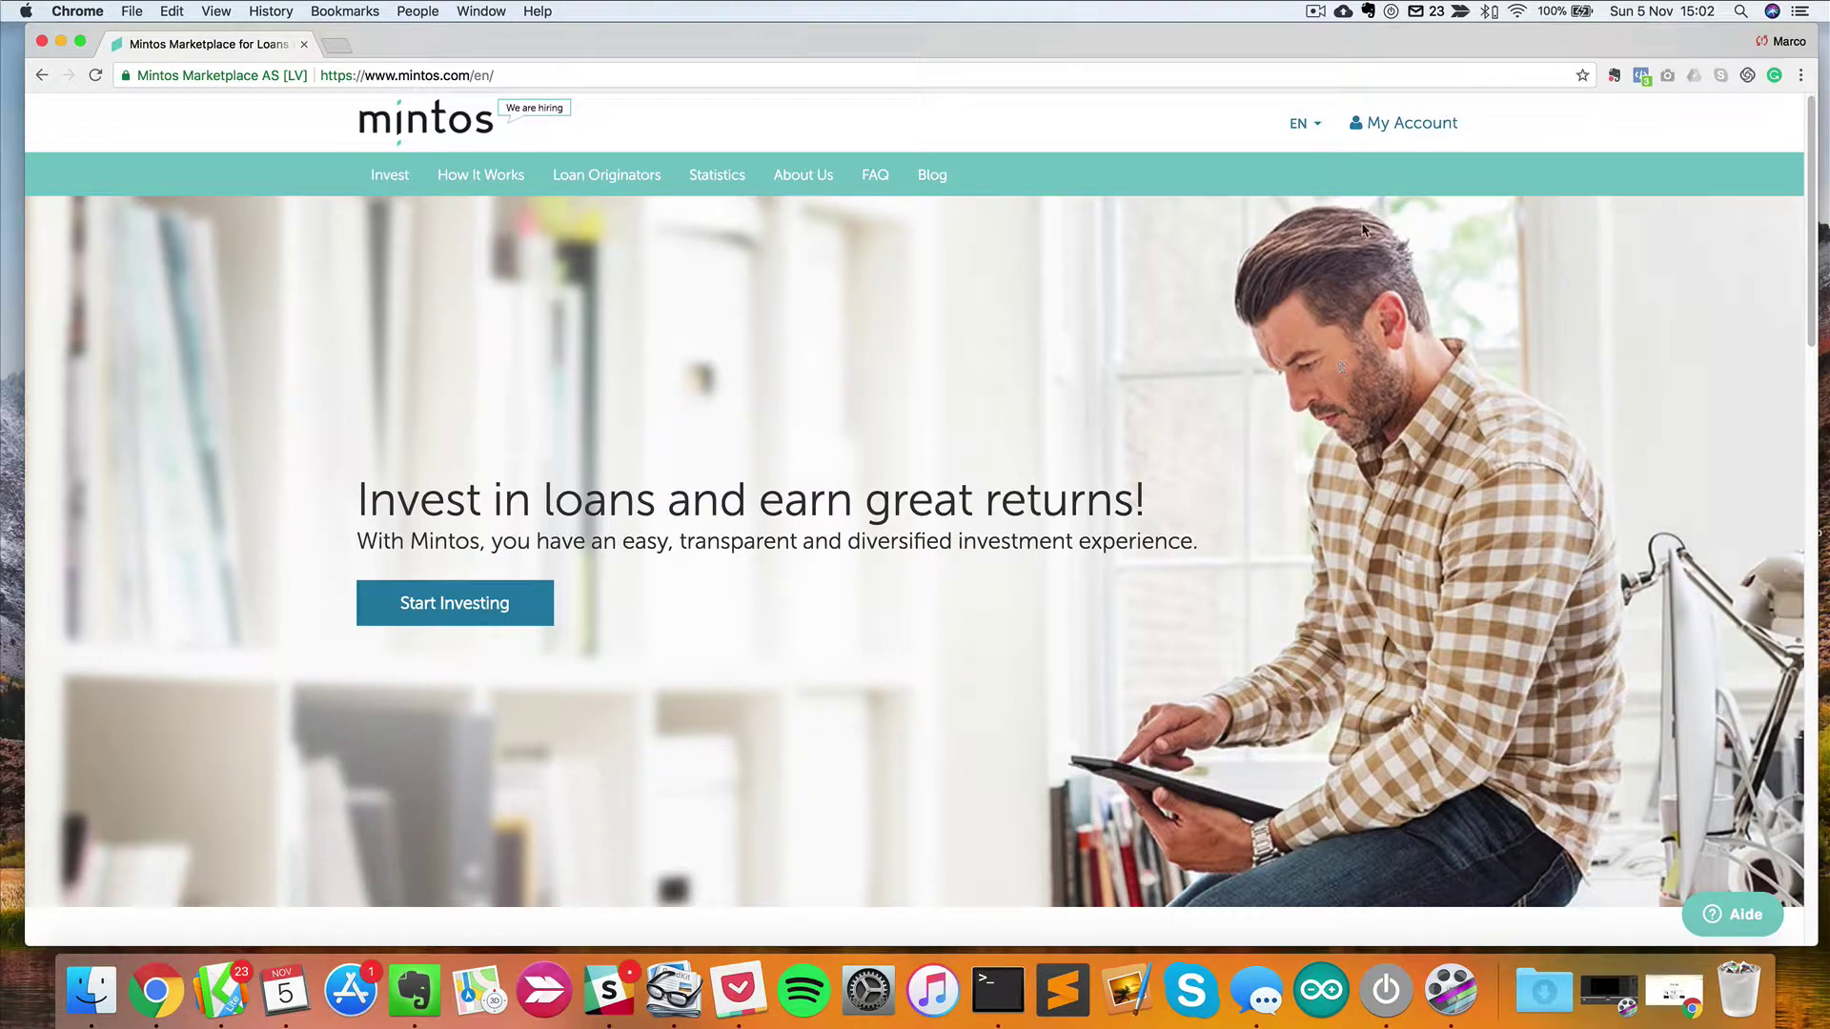
Log in with the saved account e-mail and password, declining Chrome's password save.
{"action": "left_click", "coordinate": [1430, 123]}
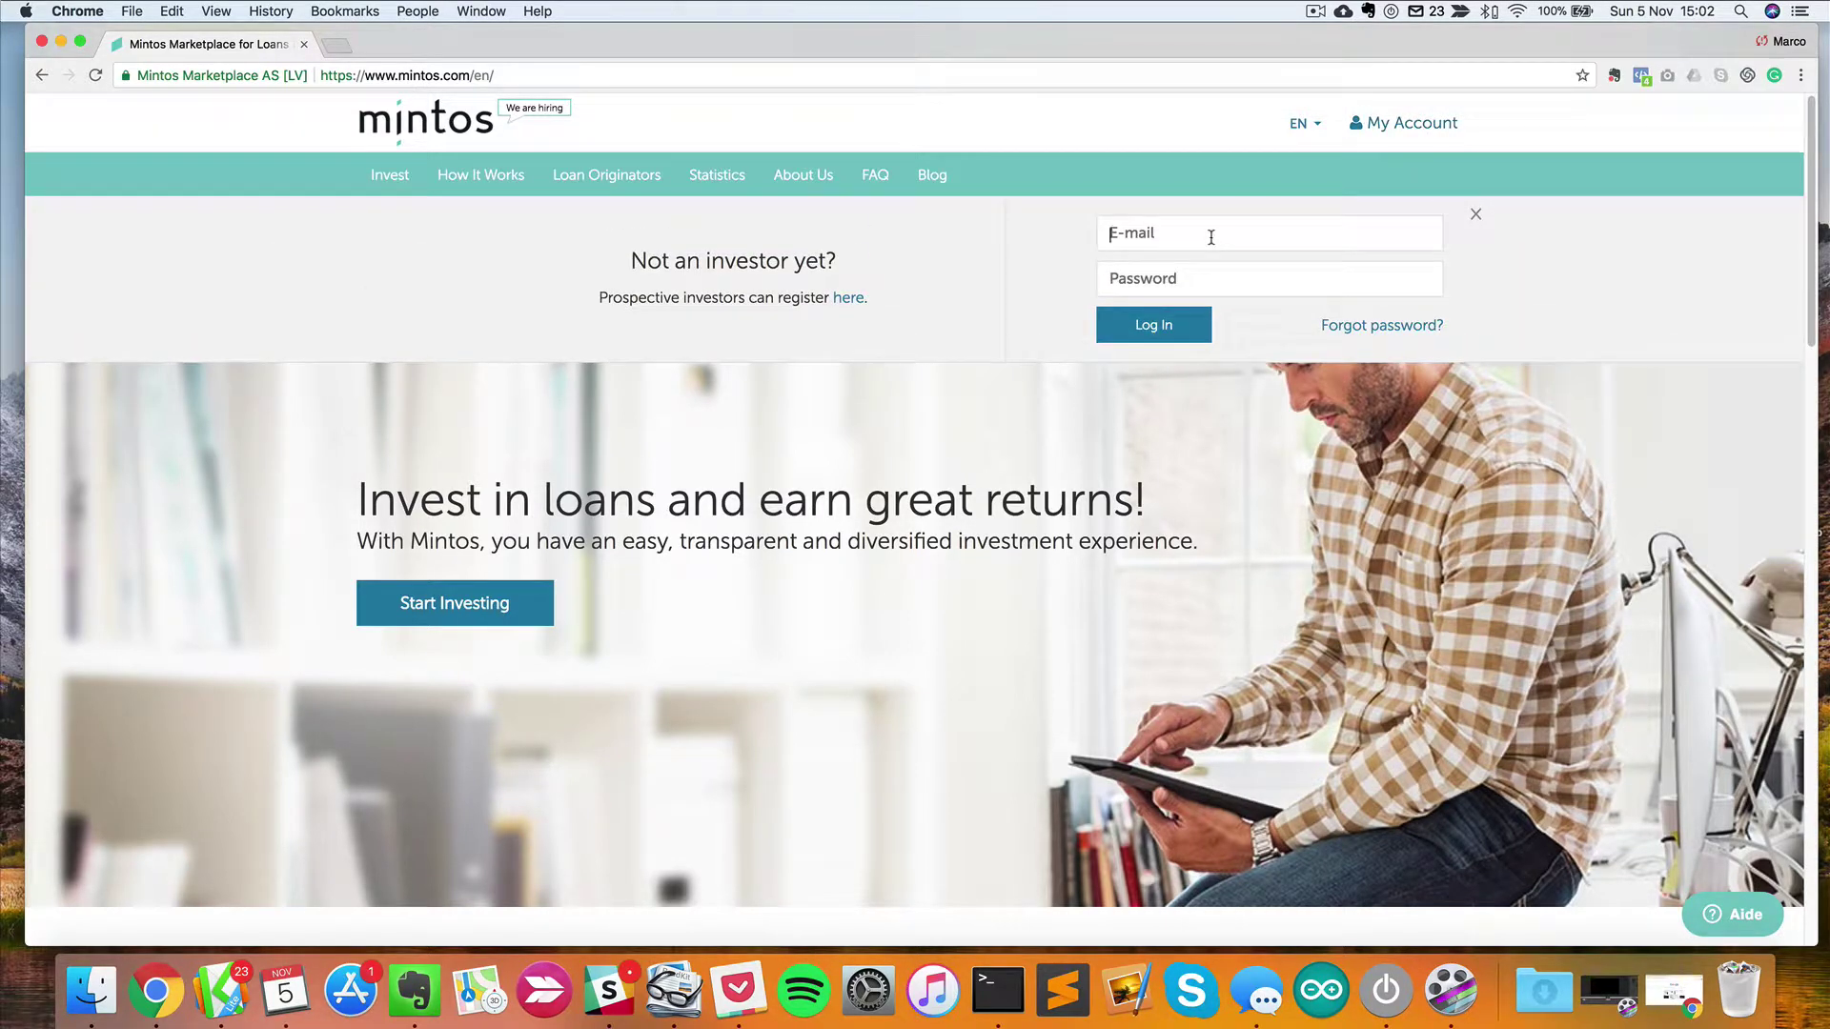
{"action": "left_click", "coordinate": [1213, 259]}
{"action": "left_click", "coordinate": [1208, 272]}
{"action": "type", "text": "•"}
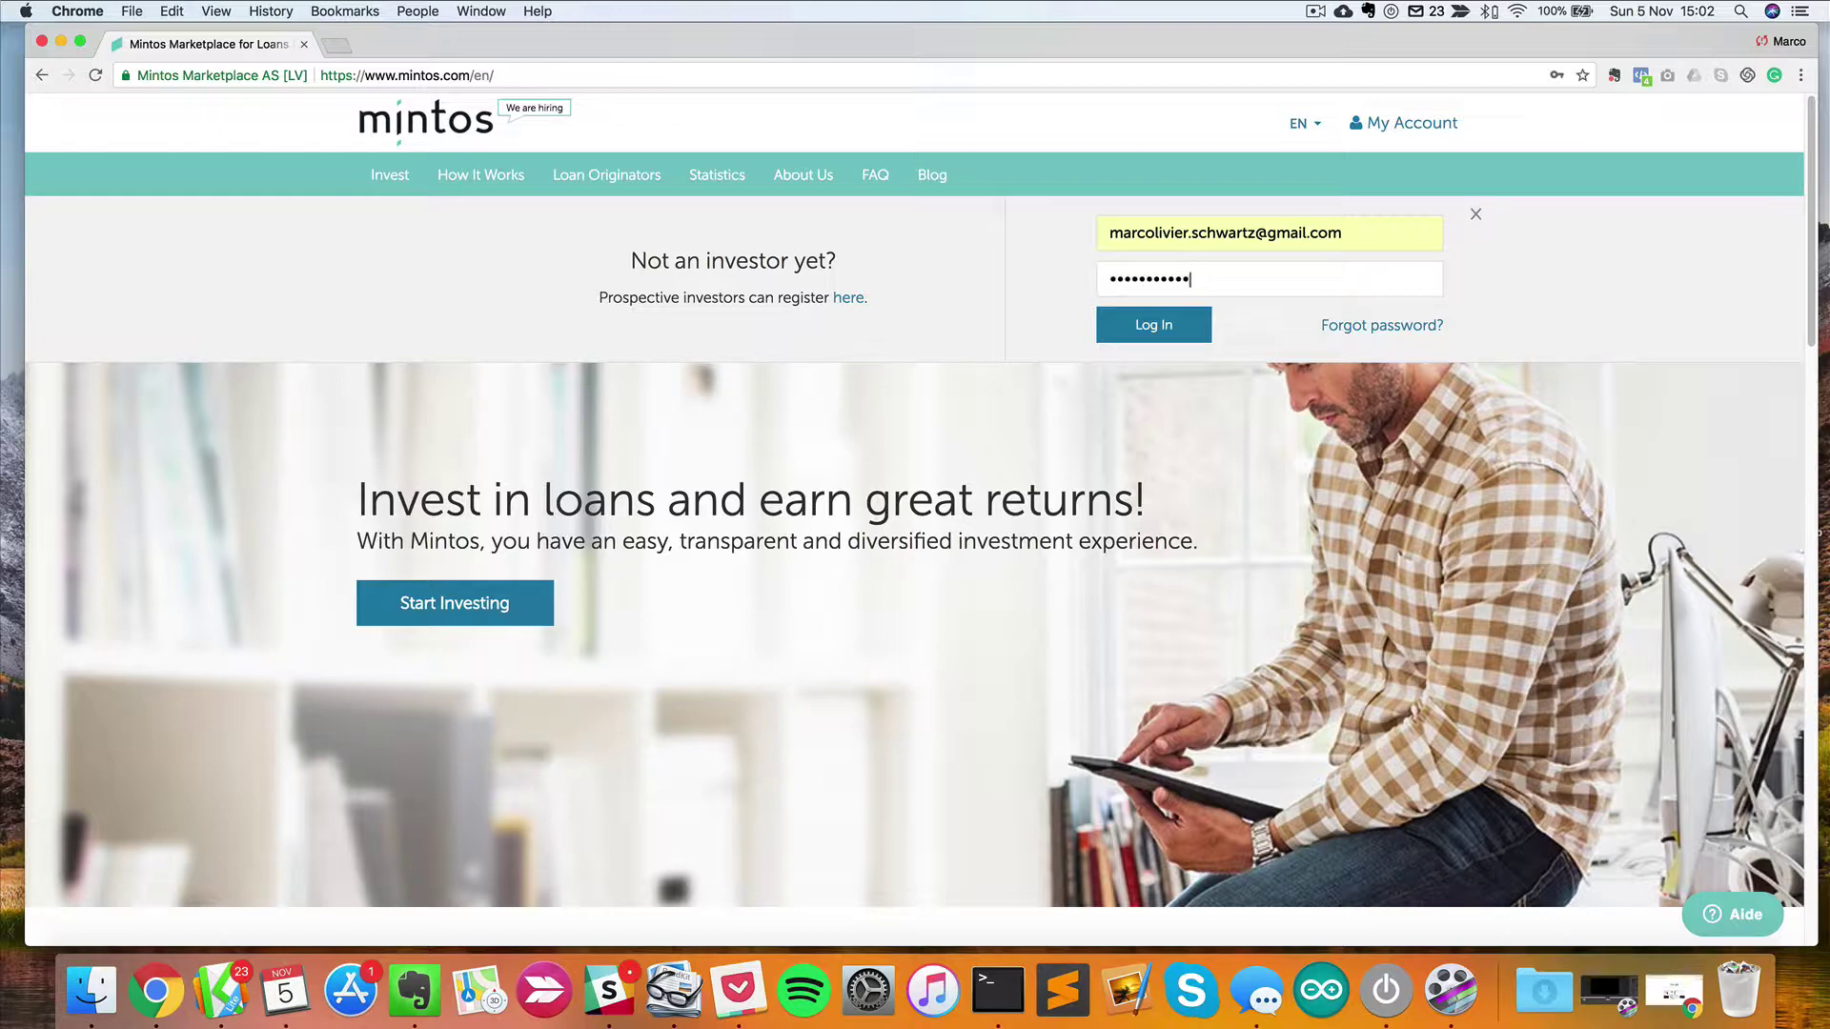
{"action": "key", "text": "Return"}
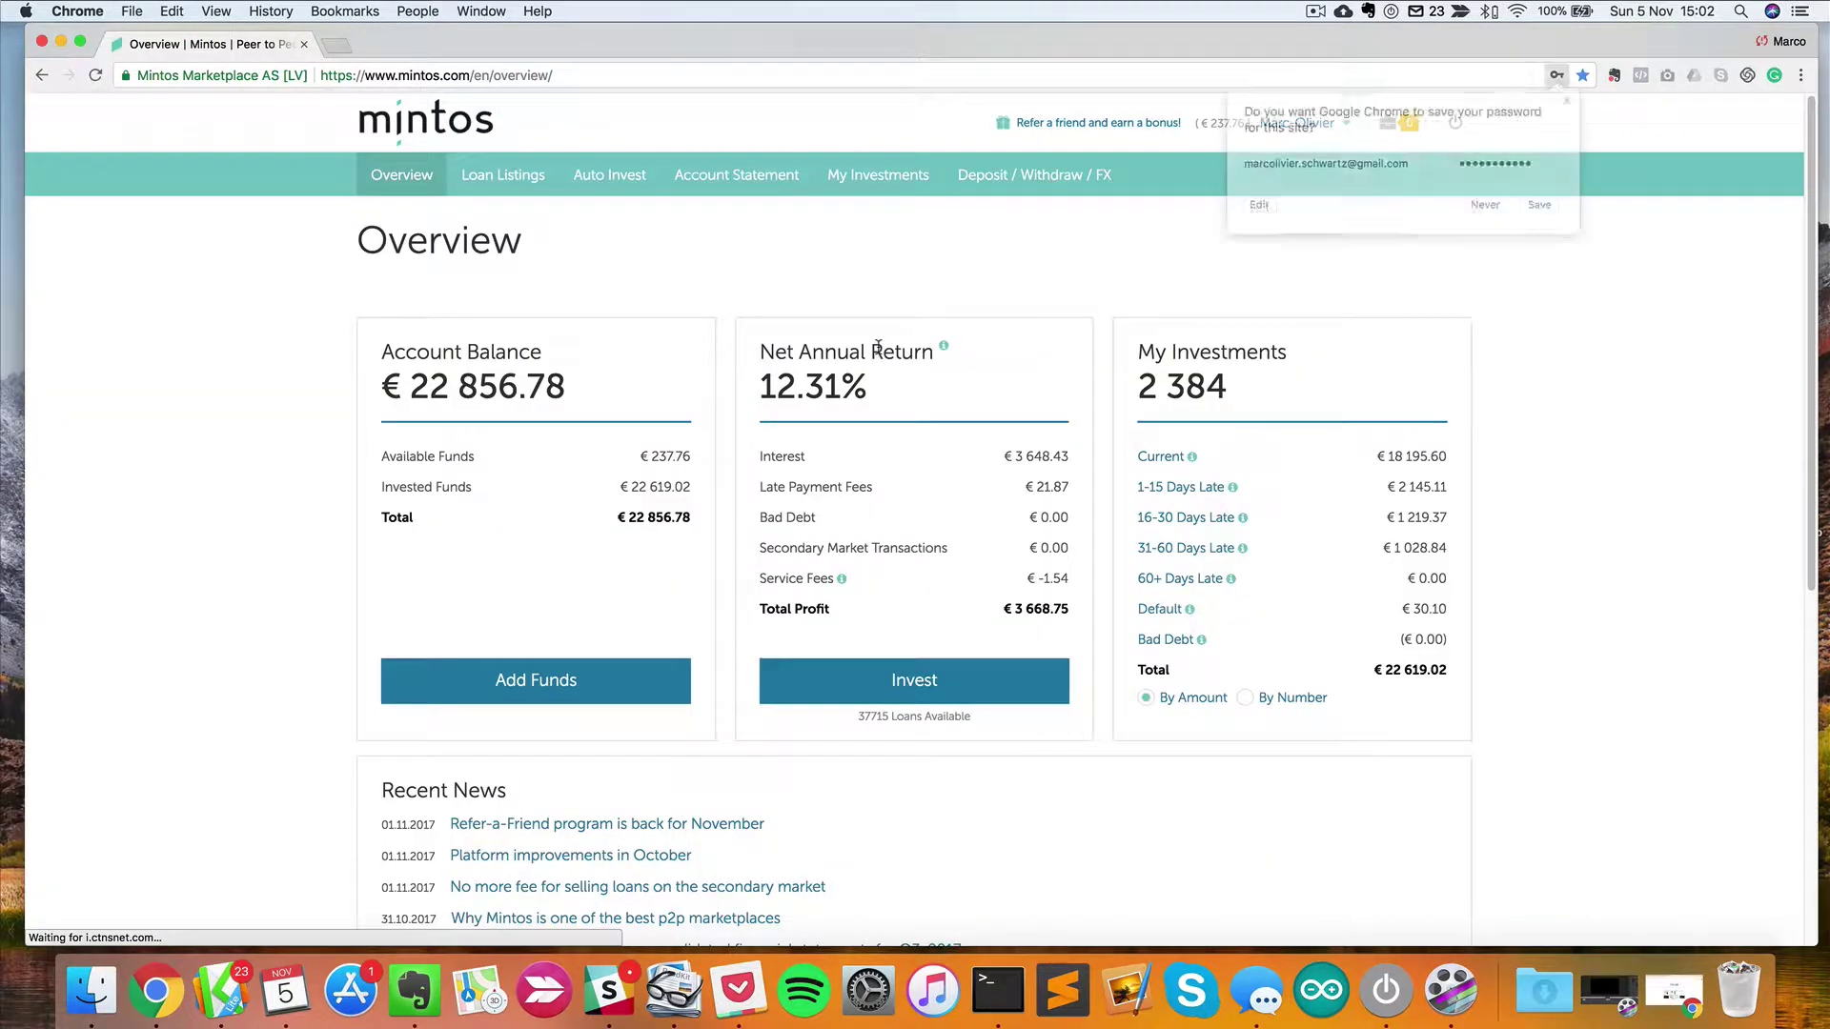
{"action": "left_click", "coordinate": [1536, 246]}
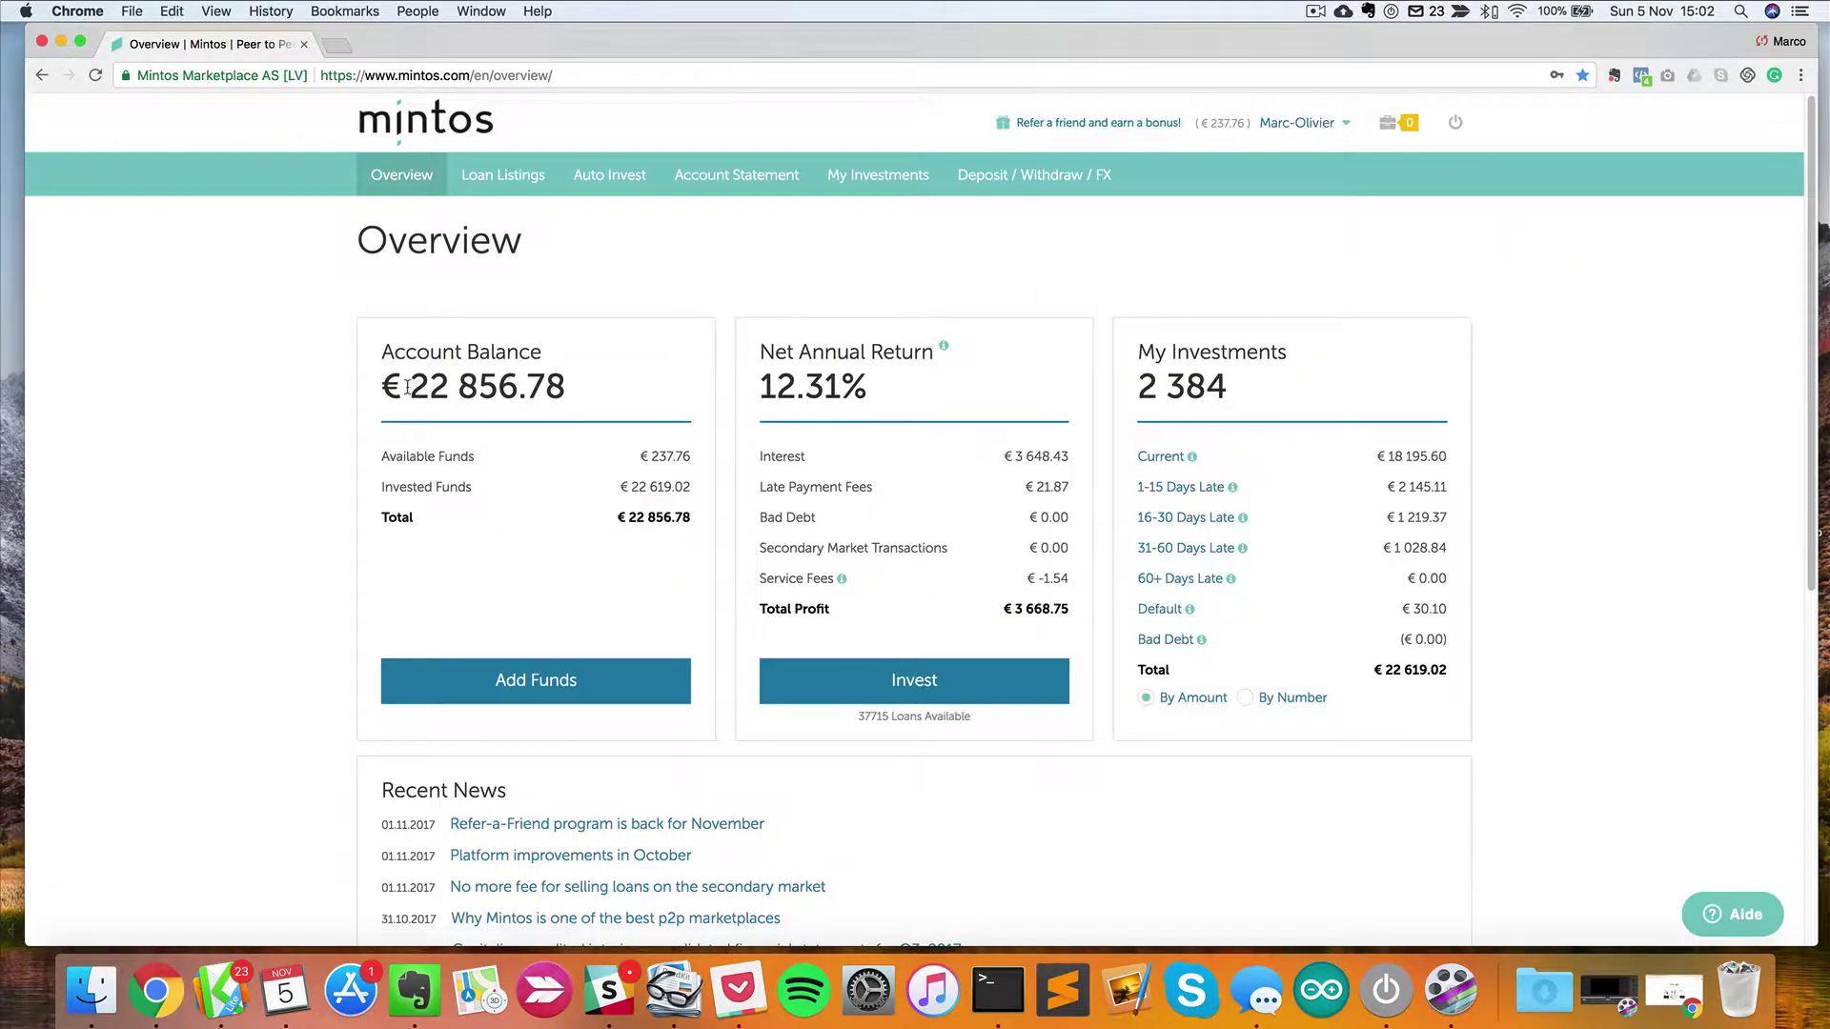
{"action": "left_click_drag", "start_coordinate": [407, 386], "coordinate": [577, 396]}
{"action": "left_click", "coordinate": [560, 312]}
Show the EUR deposit details on the Deposit / Withdraw / FX page.
{"action": "left_click", "coordinate": [1009, 191]}
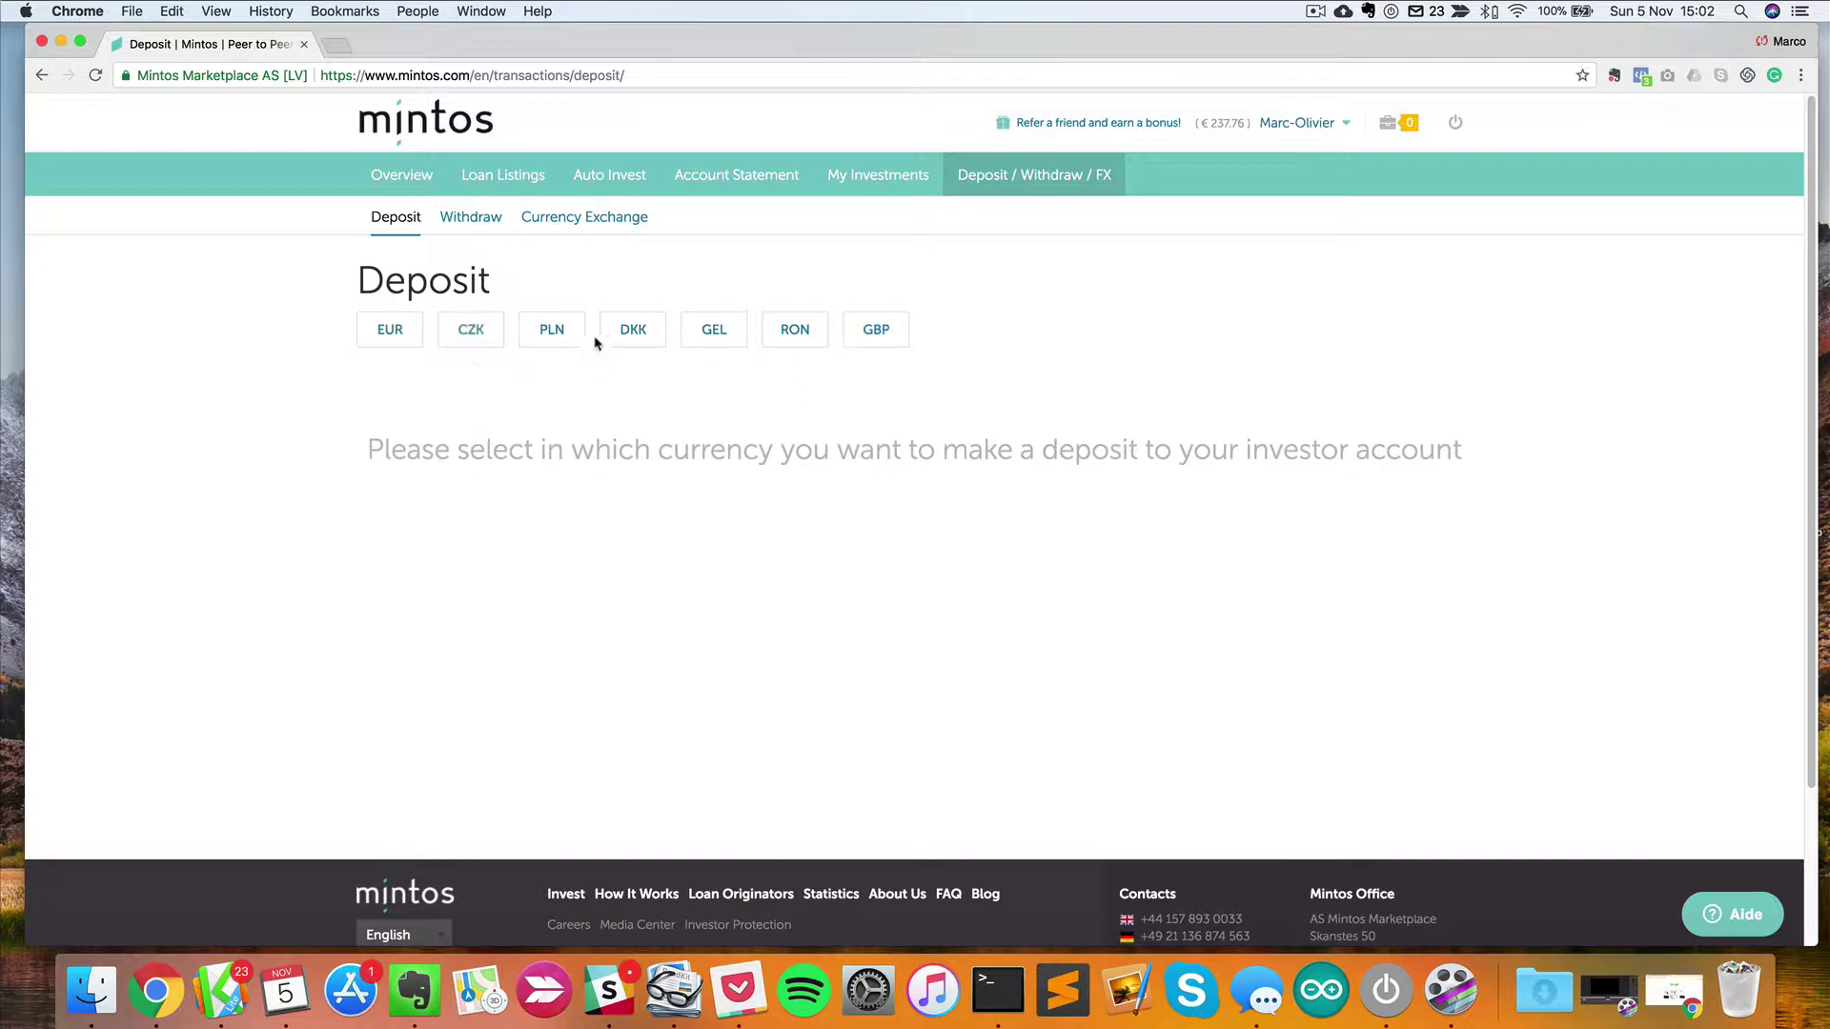
{"action": "left_click", "coordinate": [414, 348]}
{"action": "scroll", "coordinate": [412, 444], "scroll_direction": "down", "scroll_amount": 1}
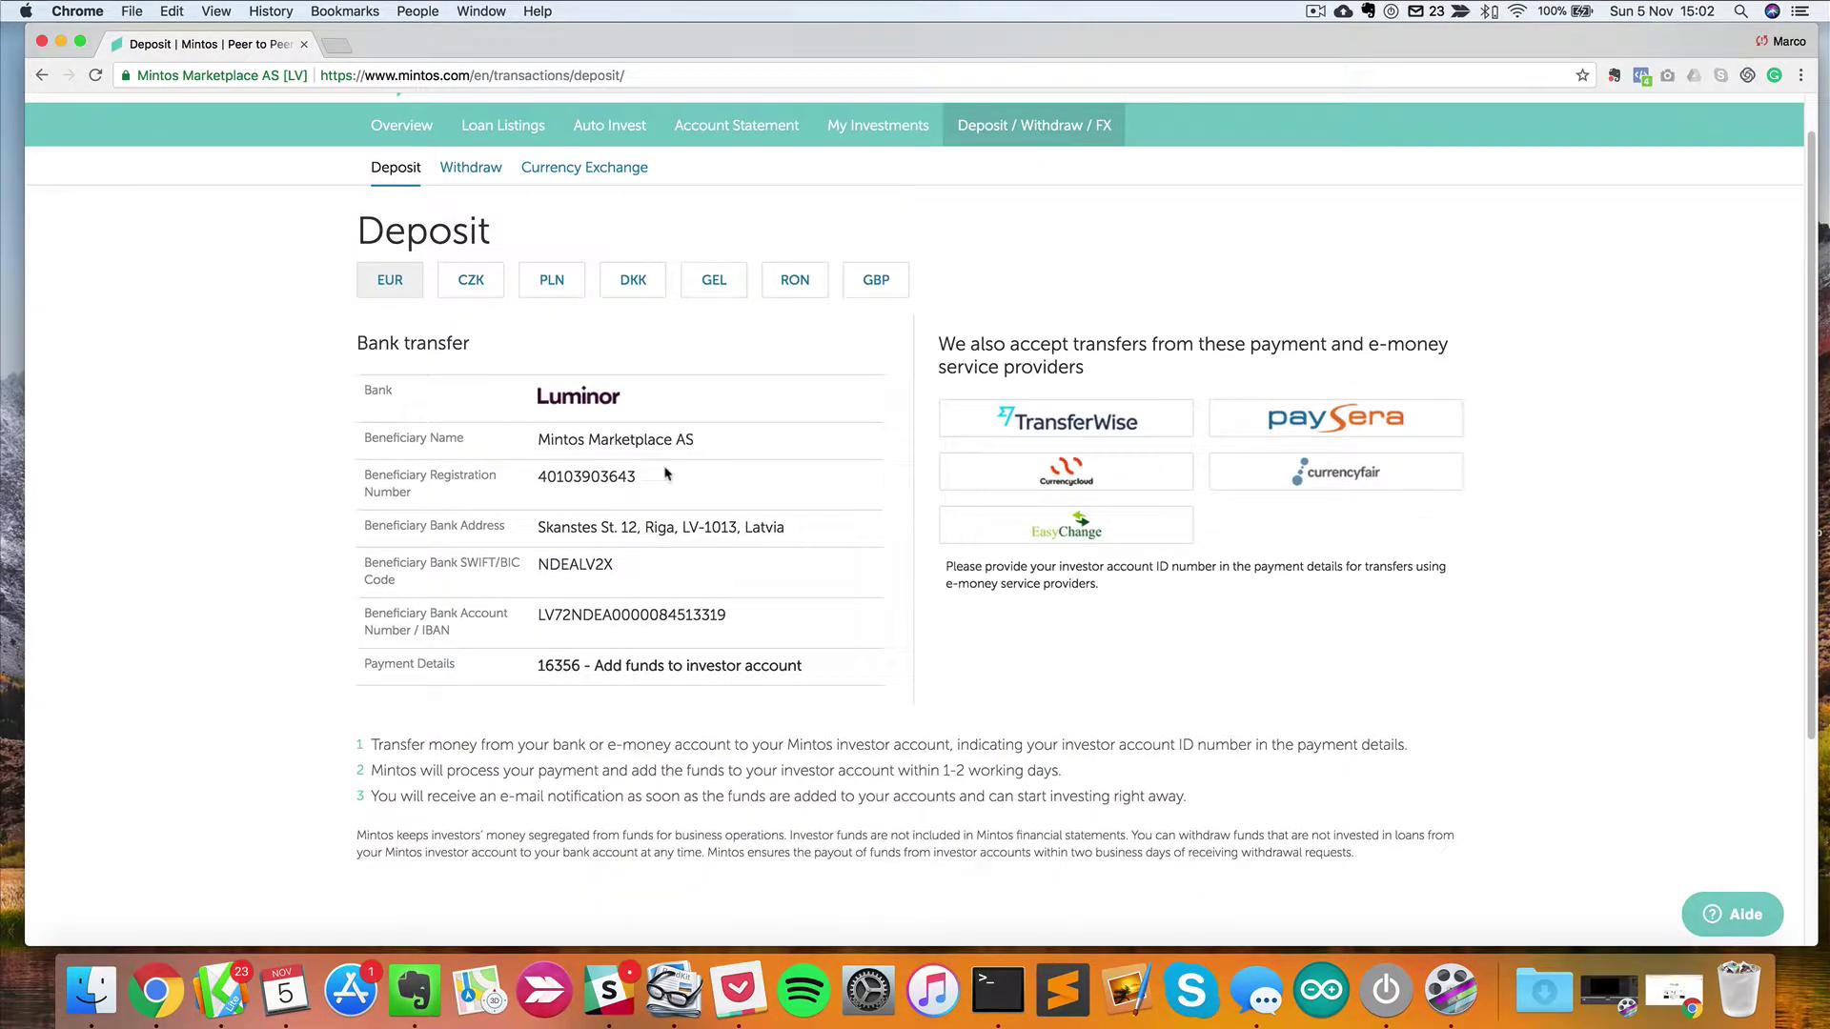
{"action": "scroll", "coordinate": [666, 473], "scroll_direction": "up", "scroll_amount": 1}
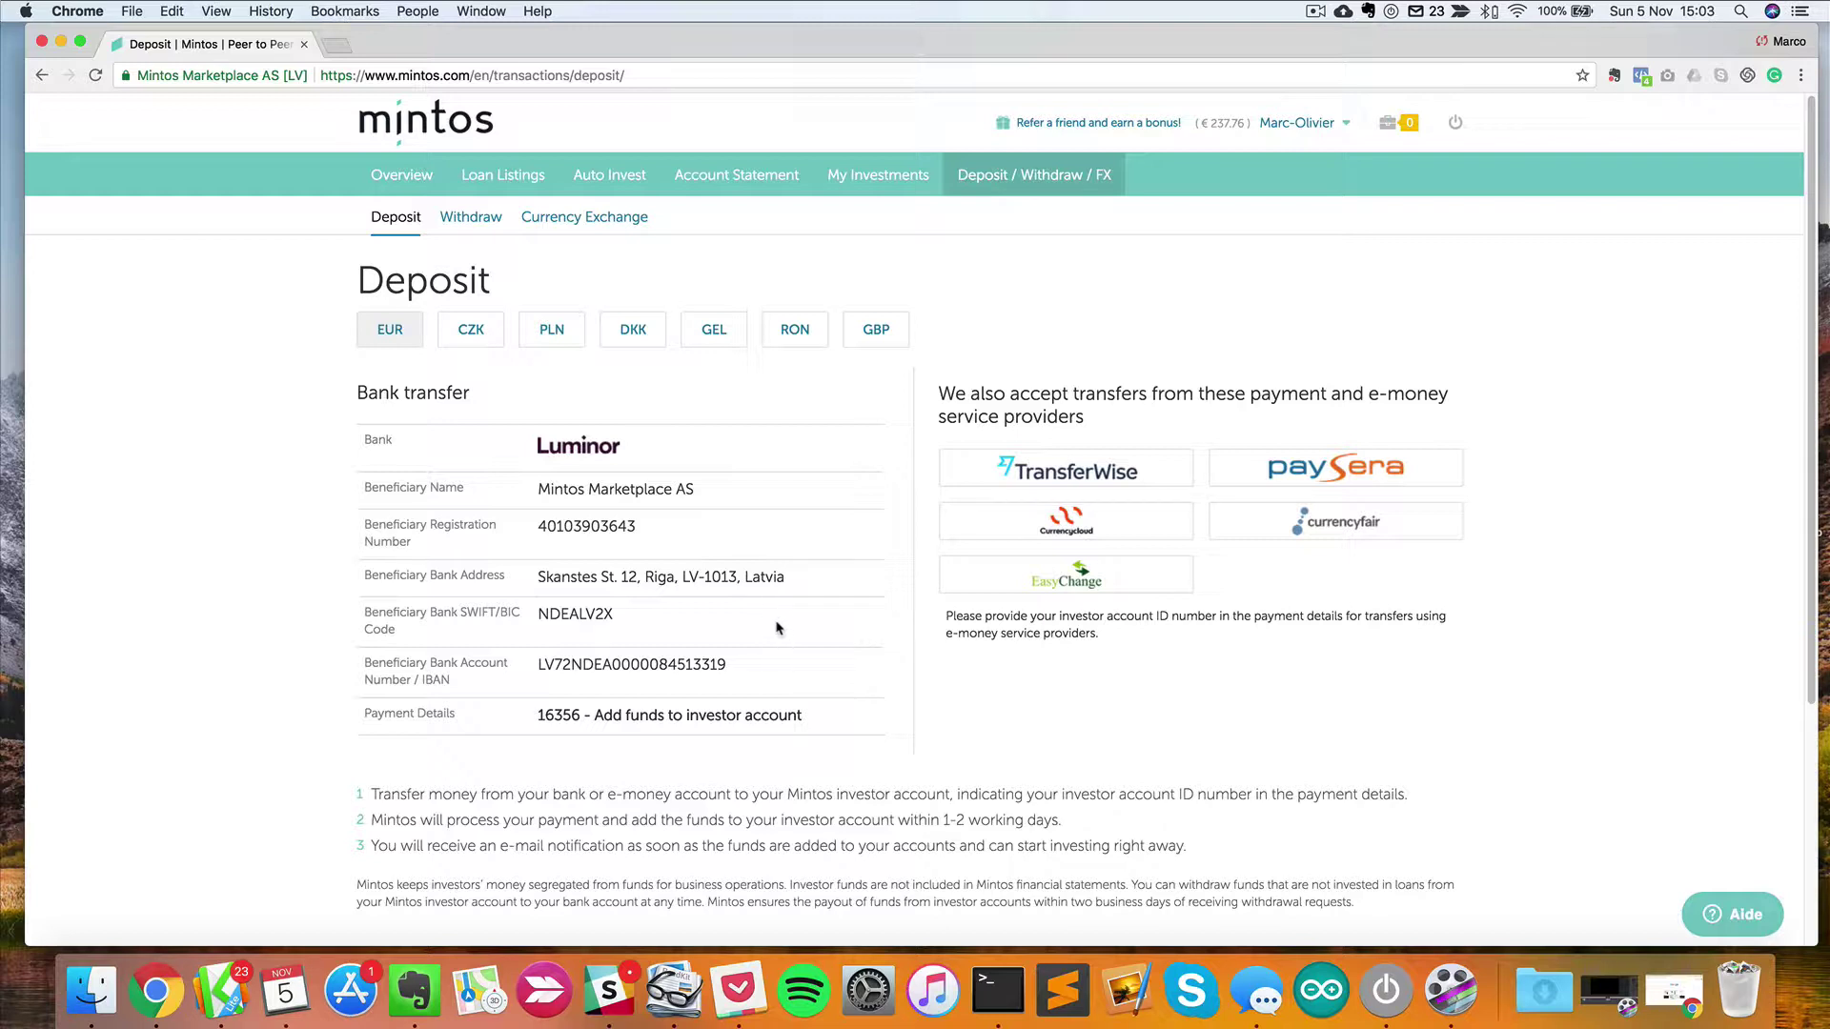
Select the IBAN value and the SWIFT/BIC code NDEALV2X.
{"action": "triple_click", "coordinate": [666, 662]}
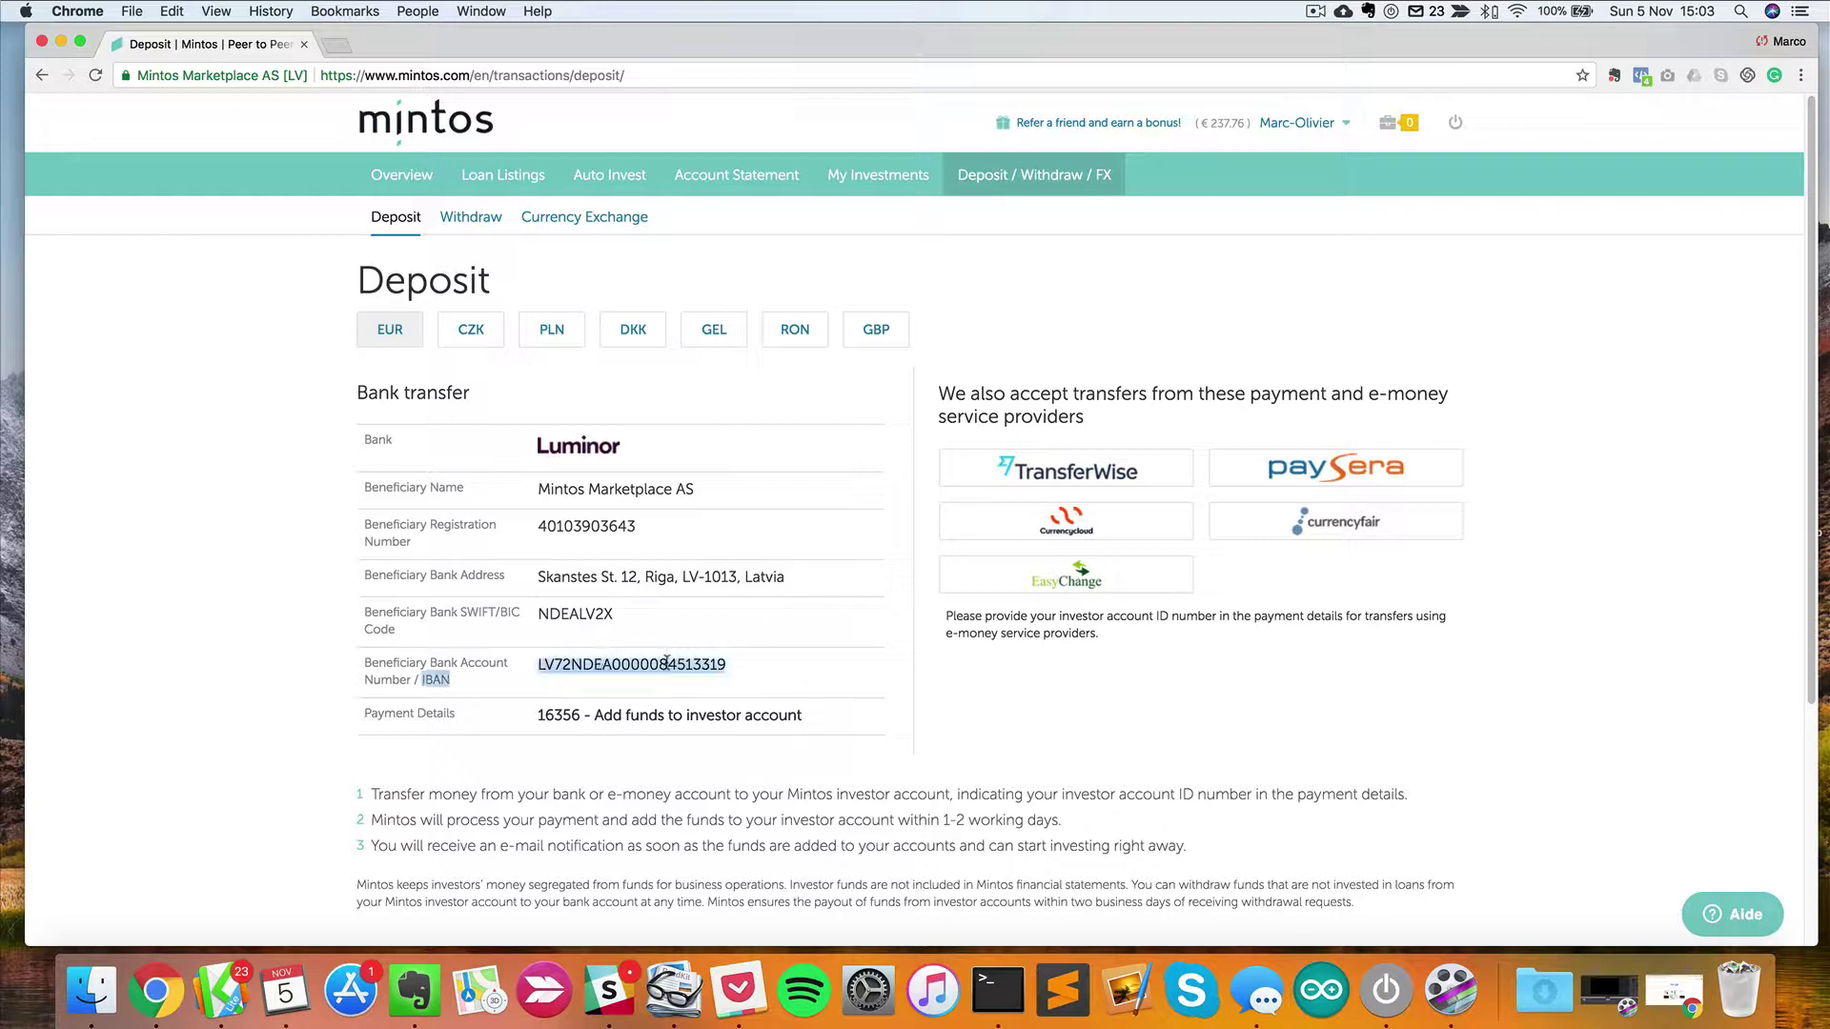
{"action": "left_click", "coordinate": [623, 777]}
{"action": "left_click_drag", "start_coordinate": [538, 664], "coordinate": [769, 667]}
{"action": "double_click", "coordinate": [564, 614]}
{"action": "left_click", "coordinate": [543, 614]}
{"action": "double_click", "coordinate": [542, 617]}
{"action": "left_click", "coordinate": [595, 611]}
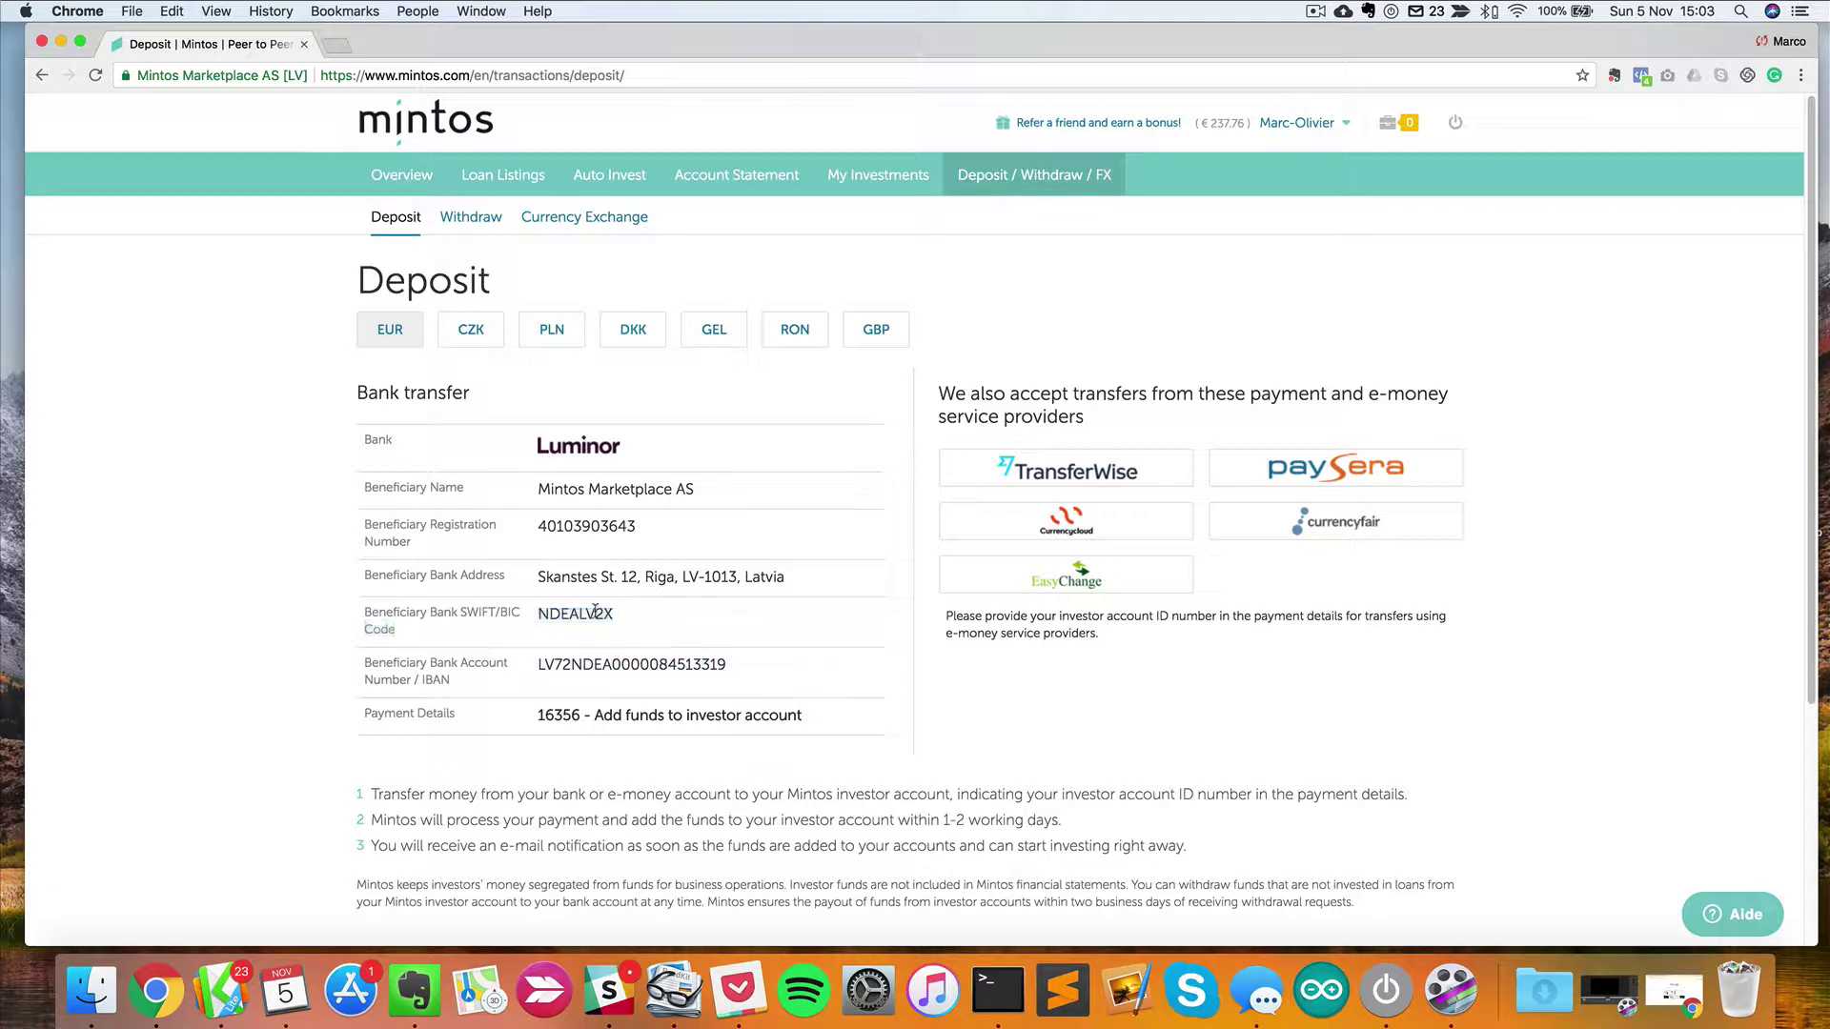
{"action": "double_click", "coordinate": [591, 615]}
Highlight the payment details reference 'Add funds to investor account'.
{"action": "left_click_drag", "start_coordinate": [522, 715], "coordinate": [420, 716]}
{"action": "left_click", "coordinate": [809, 715]}
{"action": "left_click", "coordinate": [608, 736]}
{"action": "left_click_drag", "start_coordinate": [536, 715], "coordinate": [884, 734]}
{"action": "left_click", "coordinate": [879, 729]}
{"action": "left_click_drag", "start_coordinate": [879, 728], "coordinate": [565, 712]}
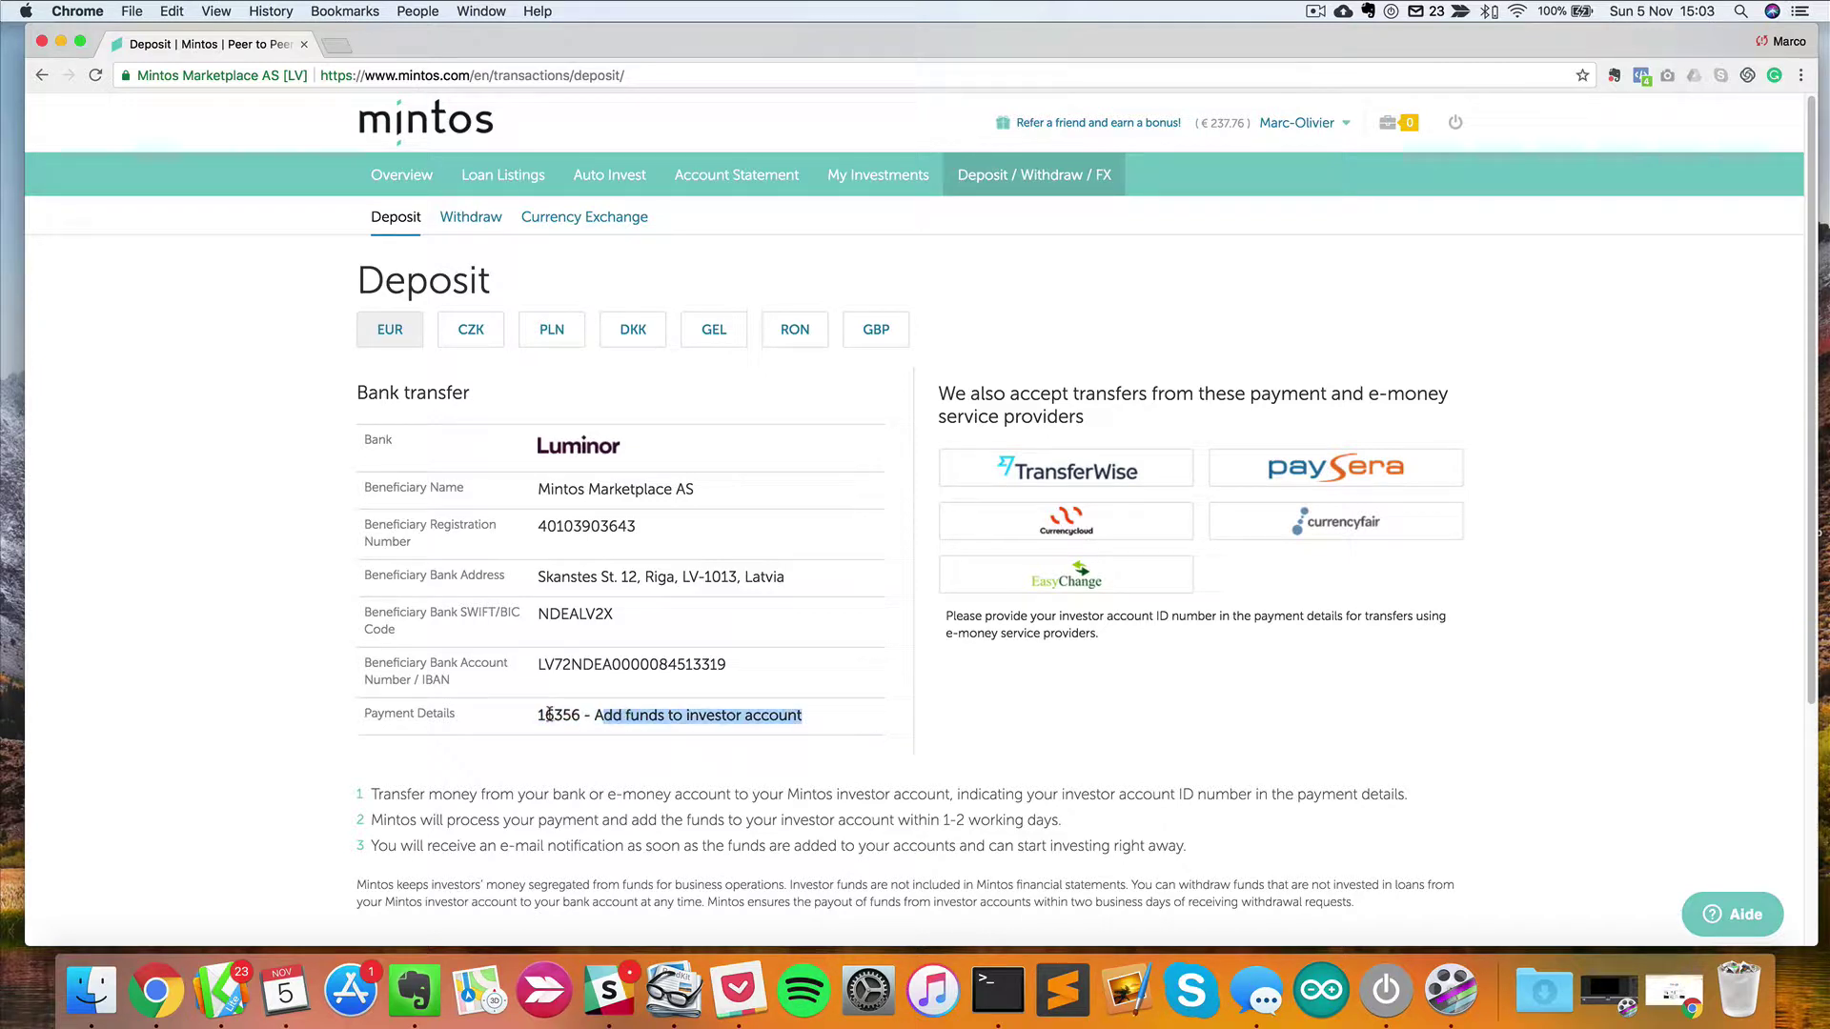
{"action": "left_click", "coordinate": [547, 715]}
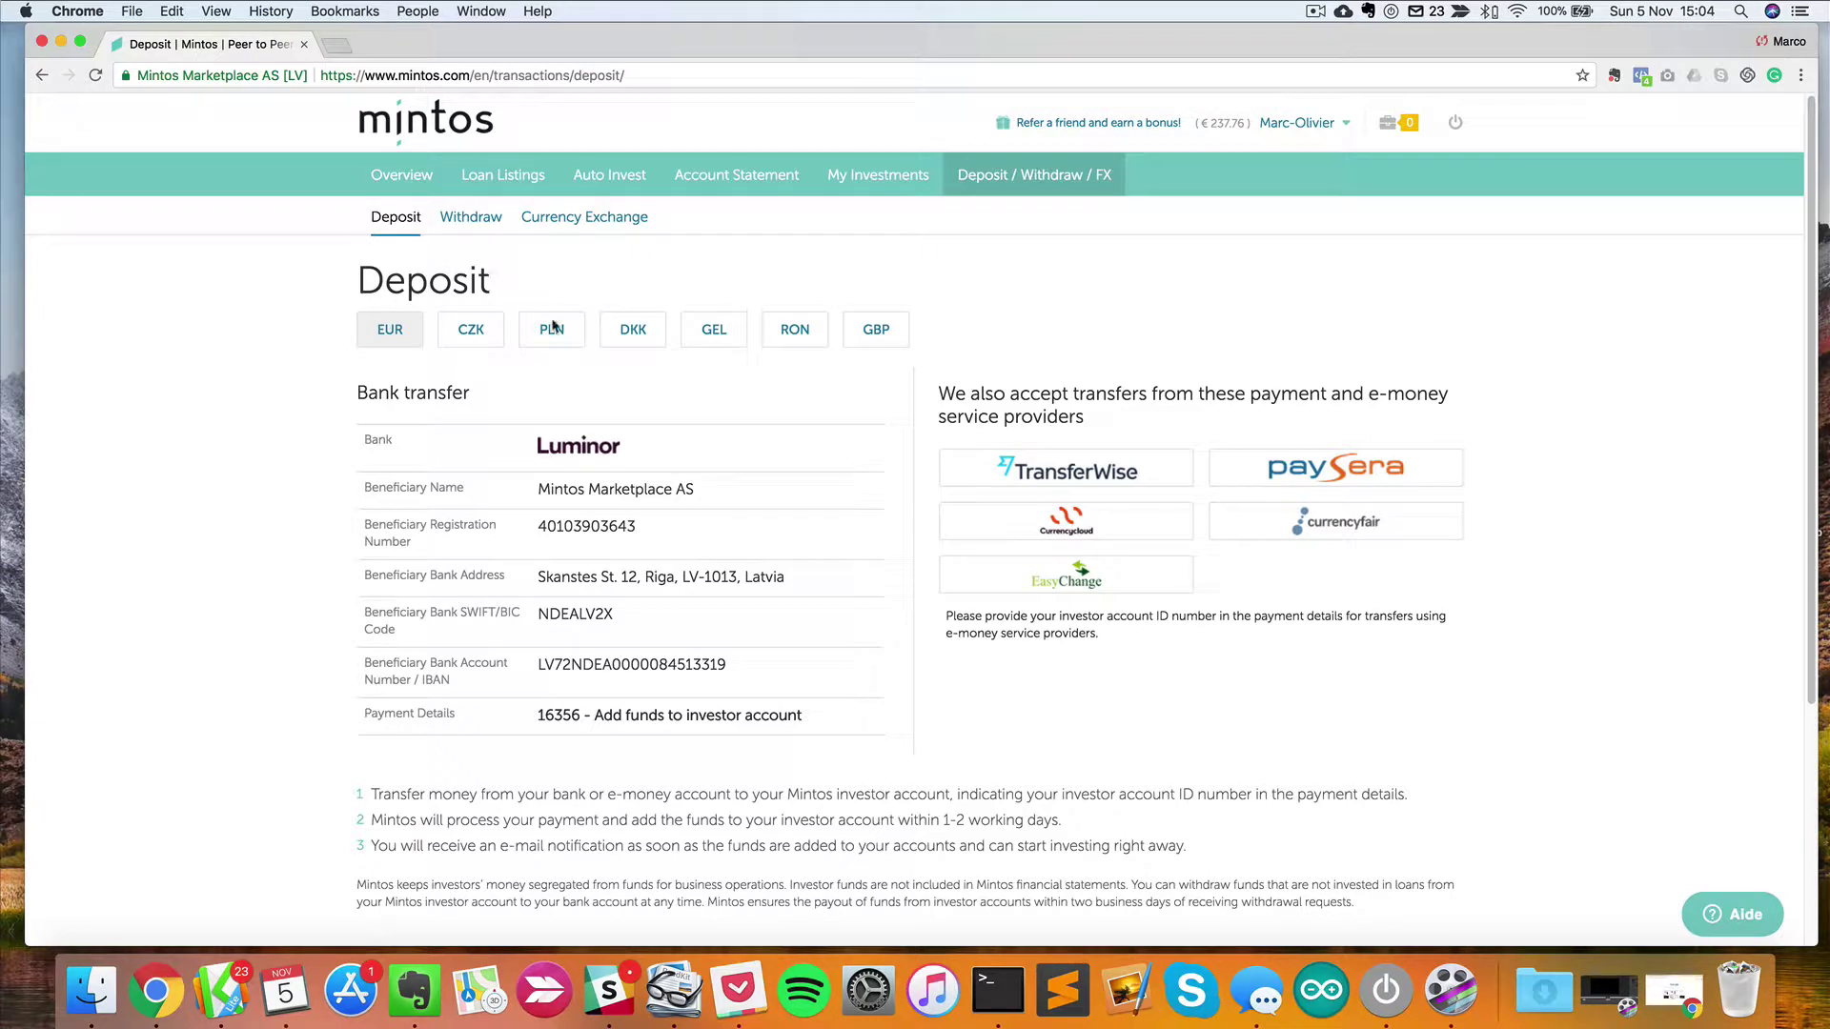
{"action": "left_click", "coordinate": [501, 180]}
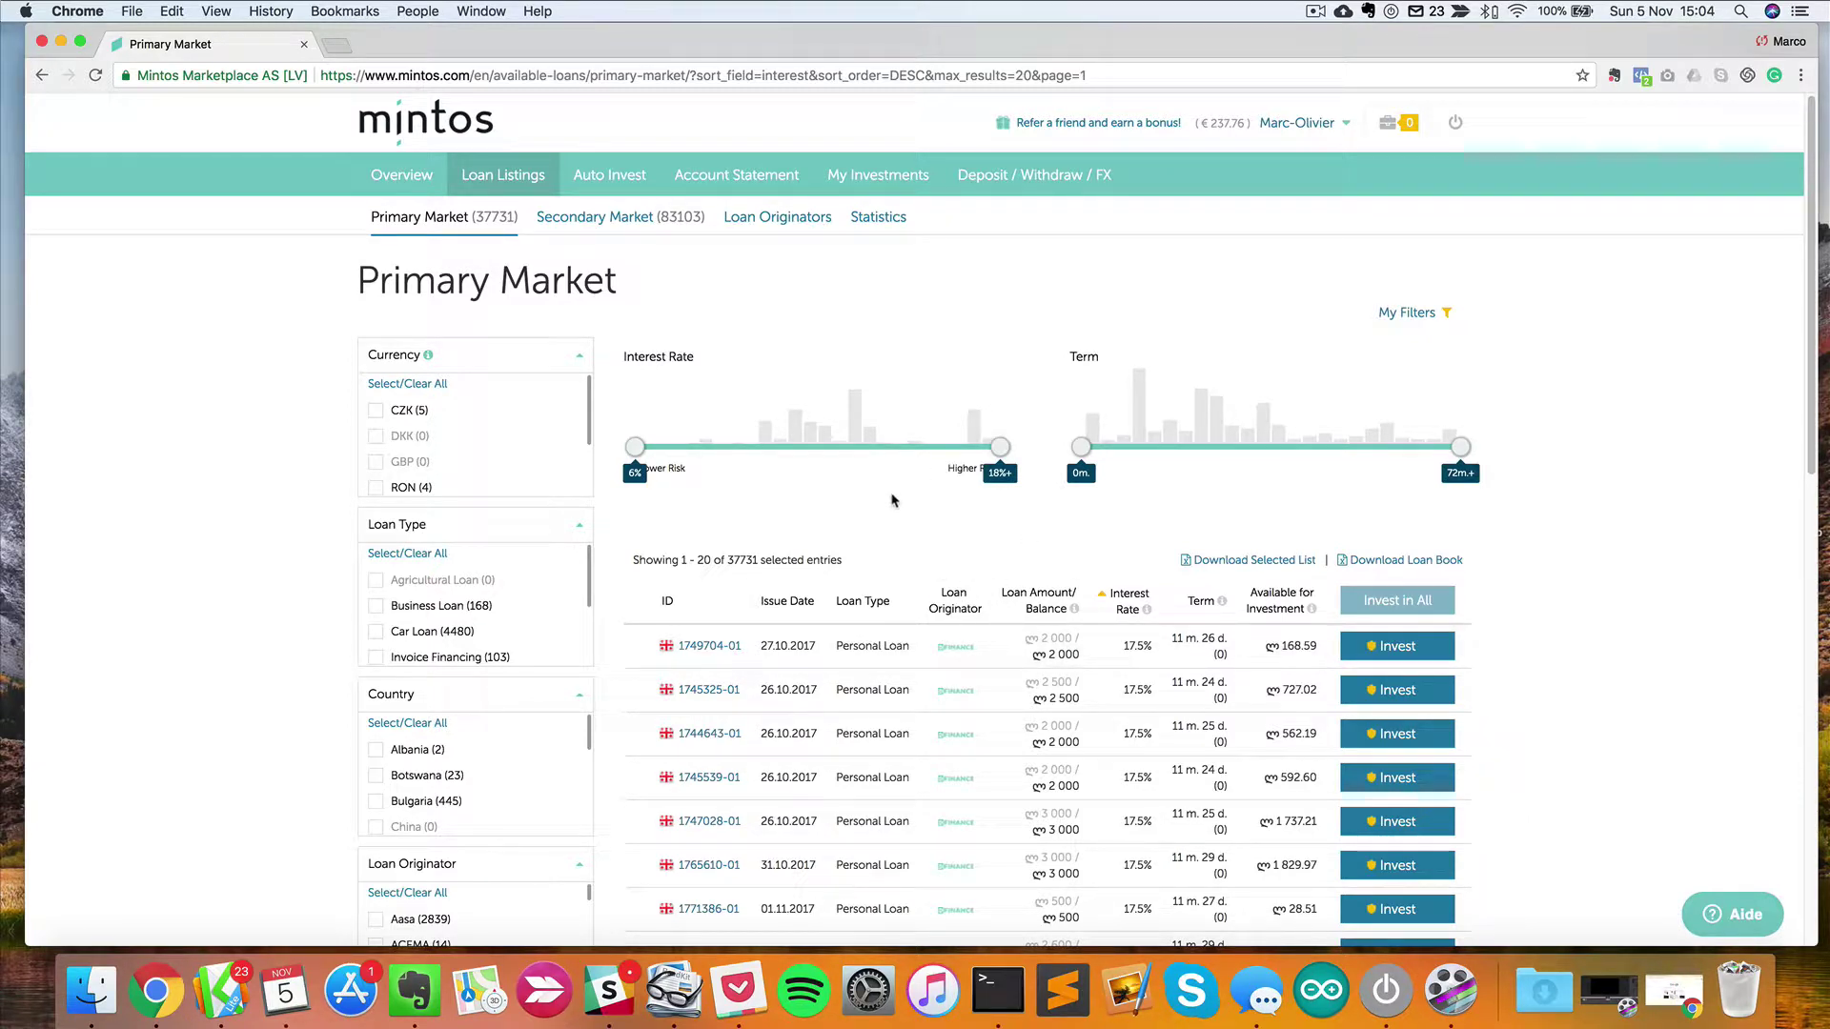
Scroll the Primary Market loans and open loan 1744666-01 in a new tab.
{"action": "scroll", "coordinate": [940, 615], "scroll_direction": "down", "scroll_amount": 15}
{"action": "scroll", "coordinate": [940, 615], "scroll_direction": "up", "scroll_amount": 12}
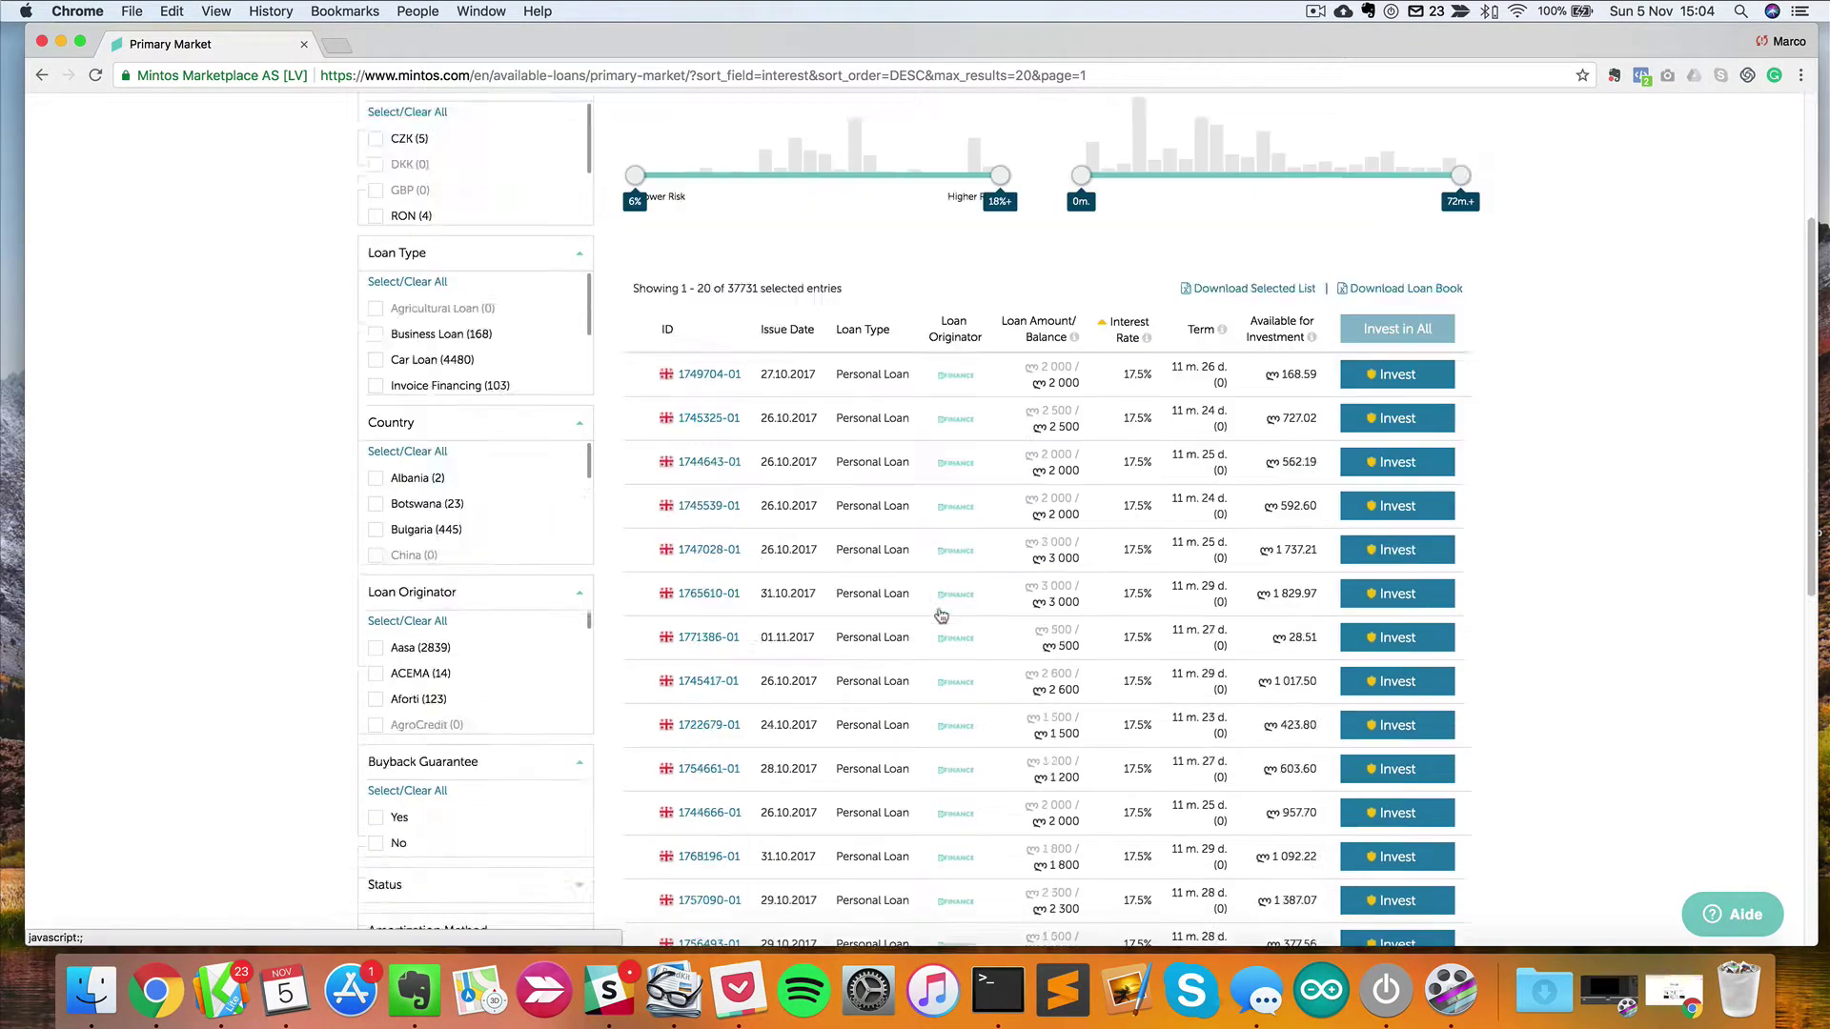
{"action": "scroll", "coordinate": [941, 614], "scroll_direction": "down", "scroll_amount": 10}
{"action": "scroll", "coordinate": [941, 615], "scroll_direction": "up", "scroll_amount": 8}
{"action": "left_click", "coordinate": [736, 553]}
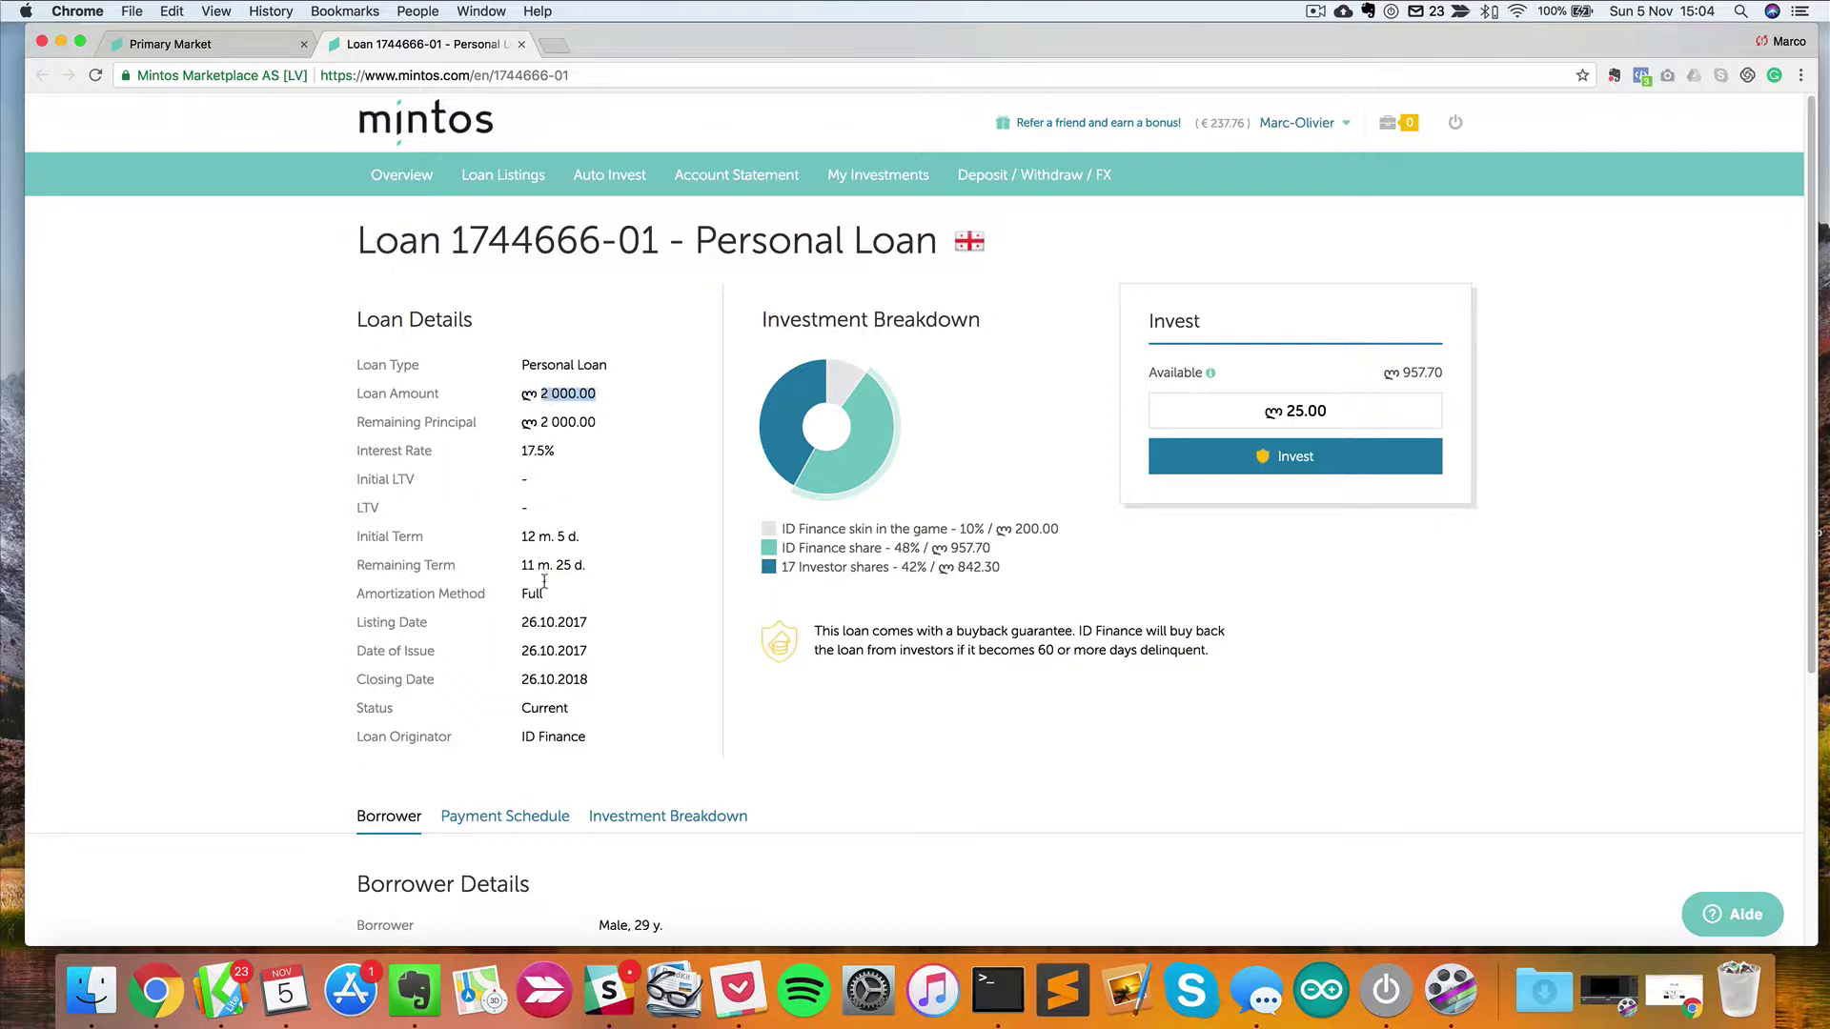
Highlight the loan's ლ 2 000.00 amount and its borrower country, Georgia.
{"action": "left_click_drag", "start_coordinate": [545, 420], "coordinate": [612, 404]}
{"action": "left_click", "coordinate": [608, 429]}
{"action": "scroll", "coordinate": [572, 534], "scroll_direction": "down", "scroll_amount": 3}
{"action": "double_click", "coordinate": [640, 723]}
{"action": "scroll", "coordinate": [683, 701], "scroll_direction": "up", "scroll_amount": 3}
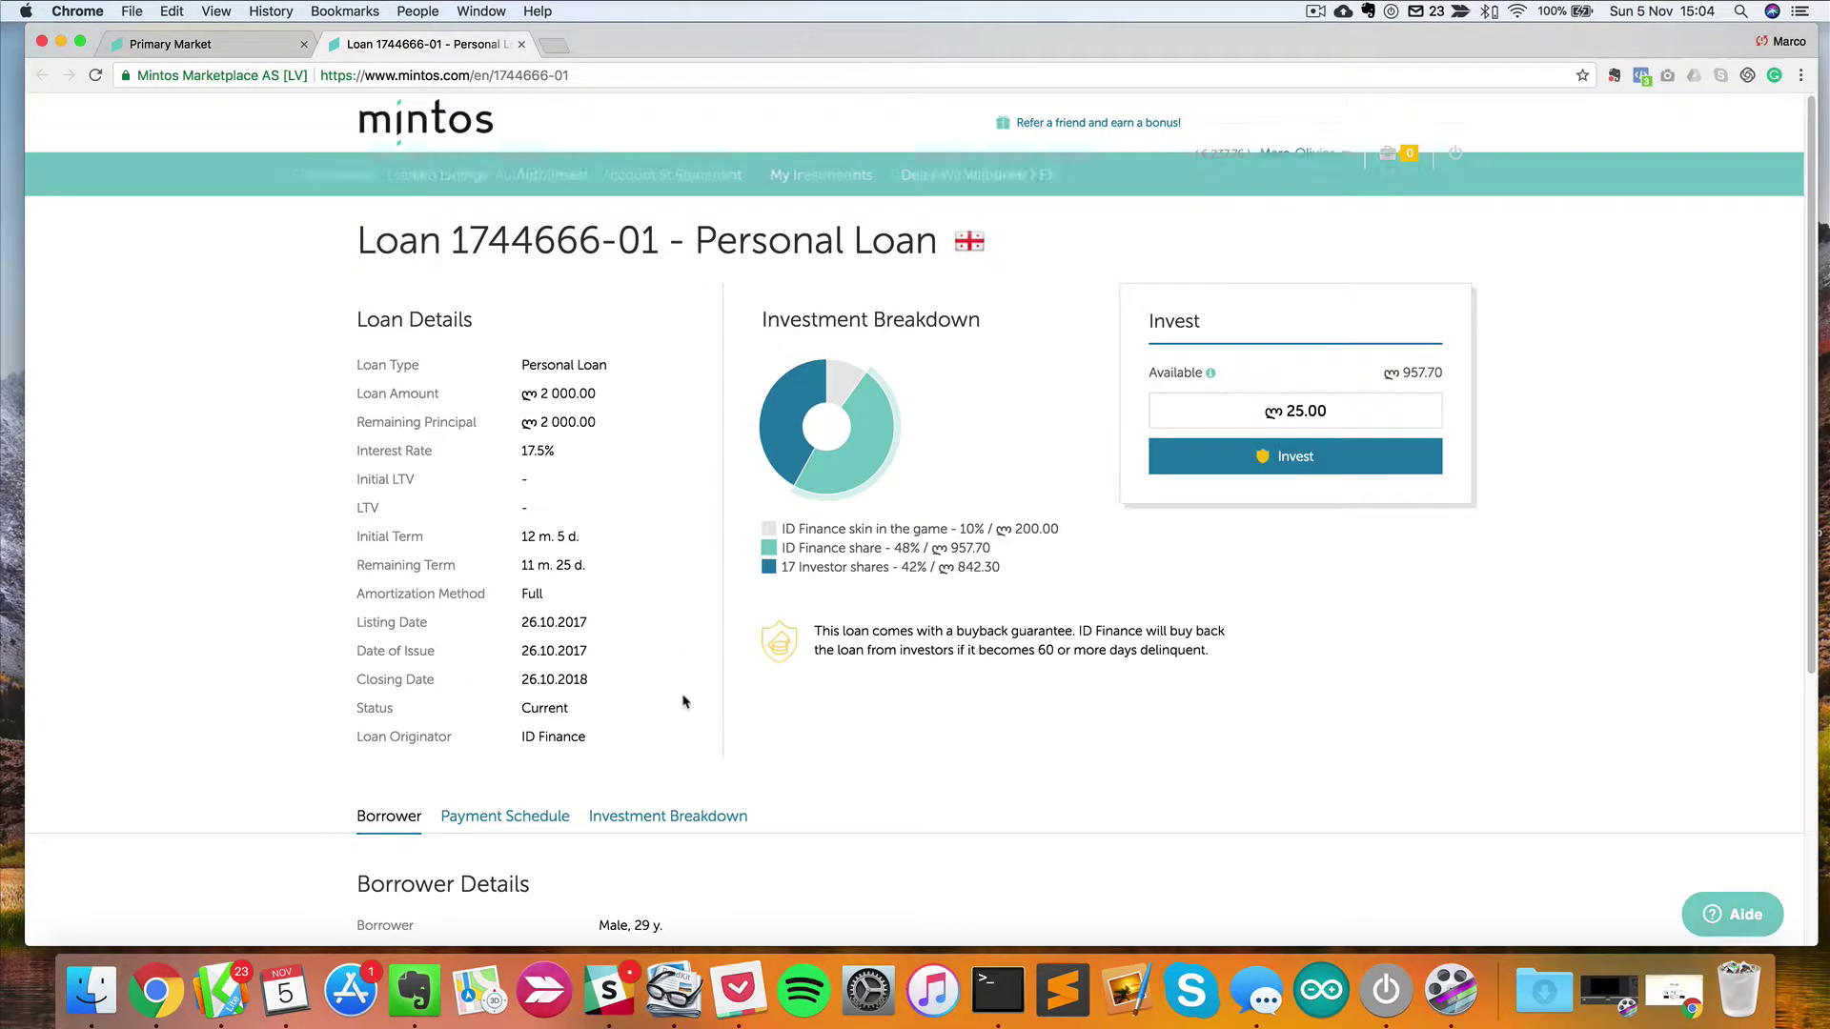
{"action": "left_click_drag", "start_coordinate": [522, 394], "coordinate": [550, 444]}
{"action": "left_click", "coordinate": [606, 440]}
{"action": "left_click", "coordinate": [604, 464]}
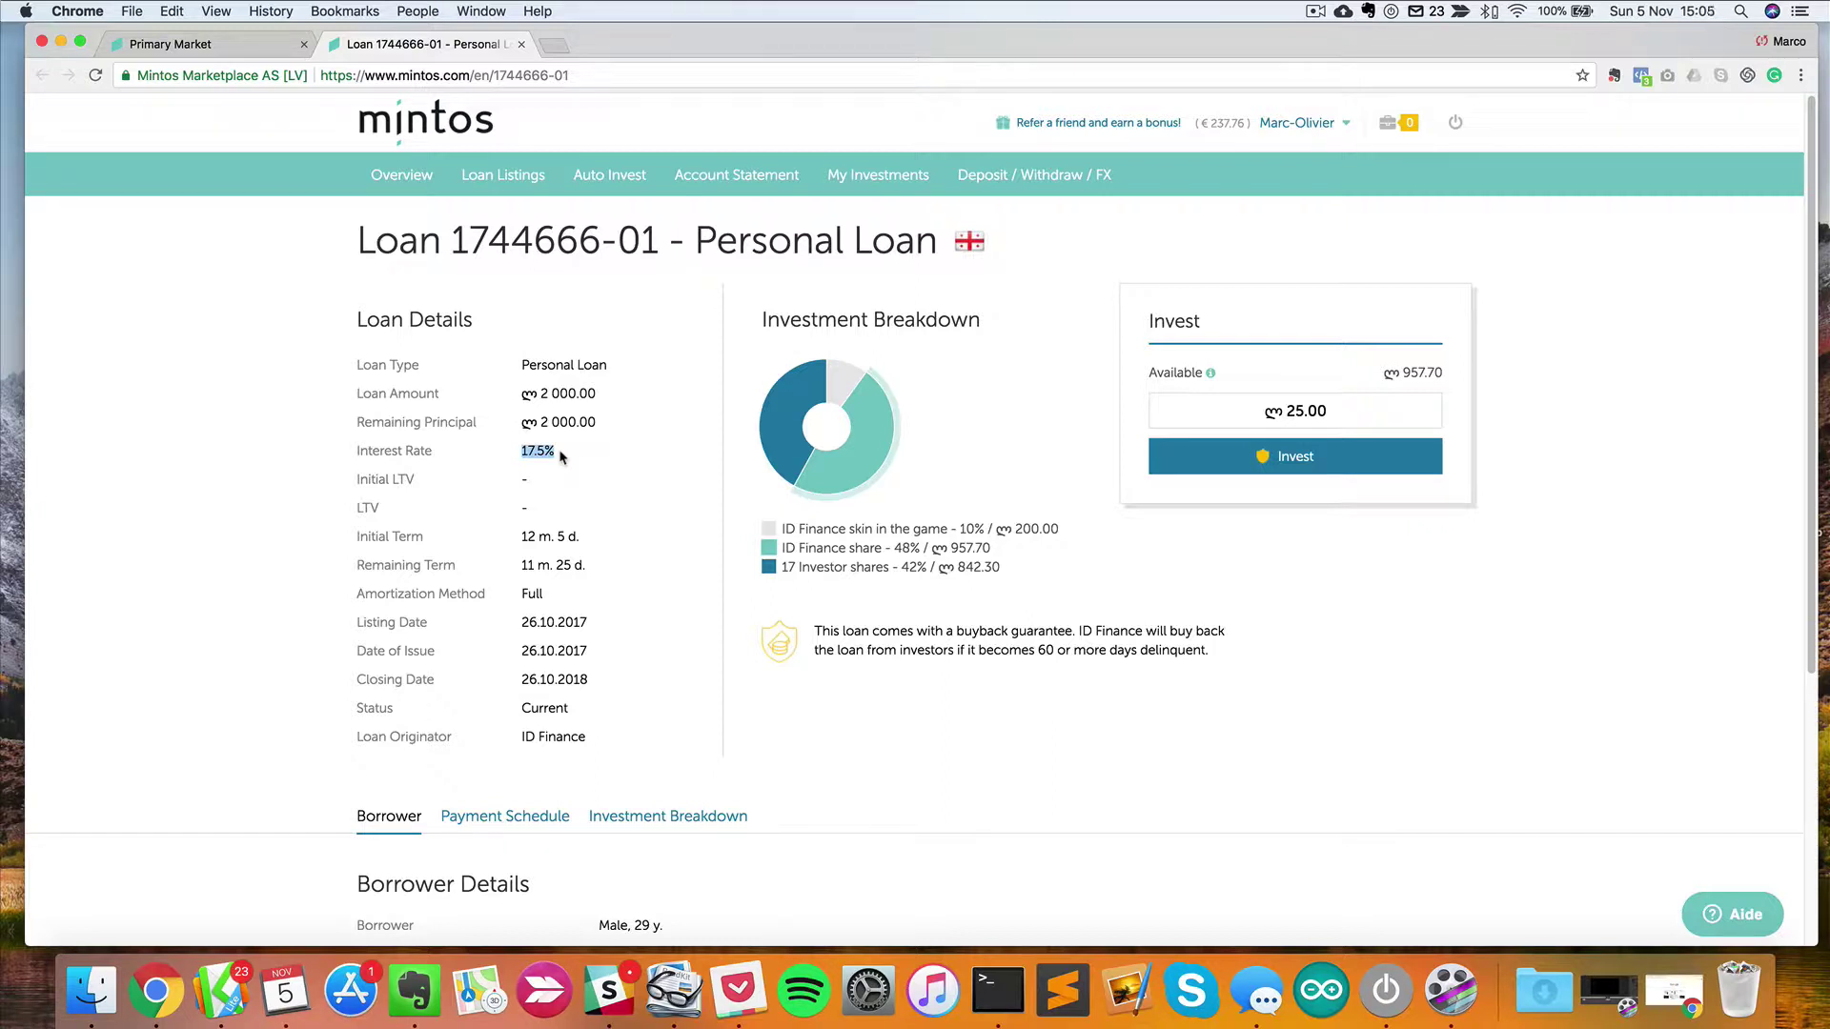
{"action": "left_click", "coordinate": [624, 478]}
Highlight the remaining term 11 m. 25 d. and the loan's Current status.
{"action": "scroll", "coordinate": [575, 629], "scroll_direction": "down", "scroll_amount": 2}
{"action": "scroll", "coordinate": [573, 629], "scroll_direction": "down", "scroll_amount": 1}
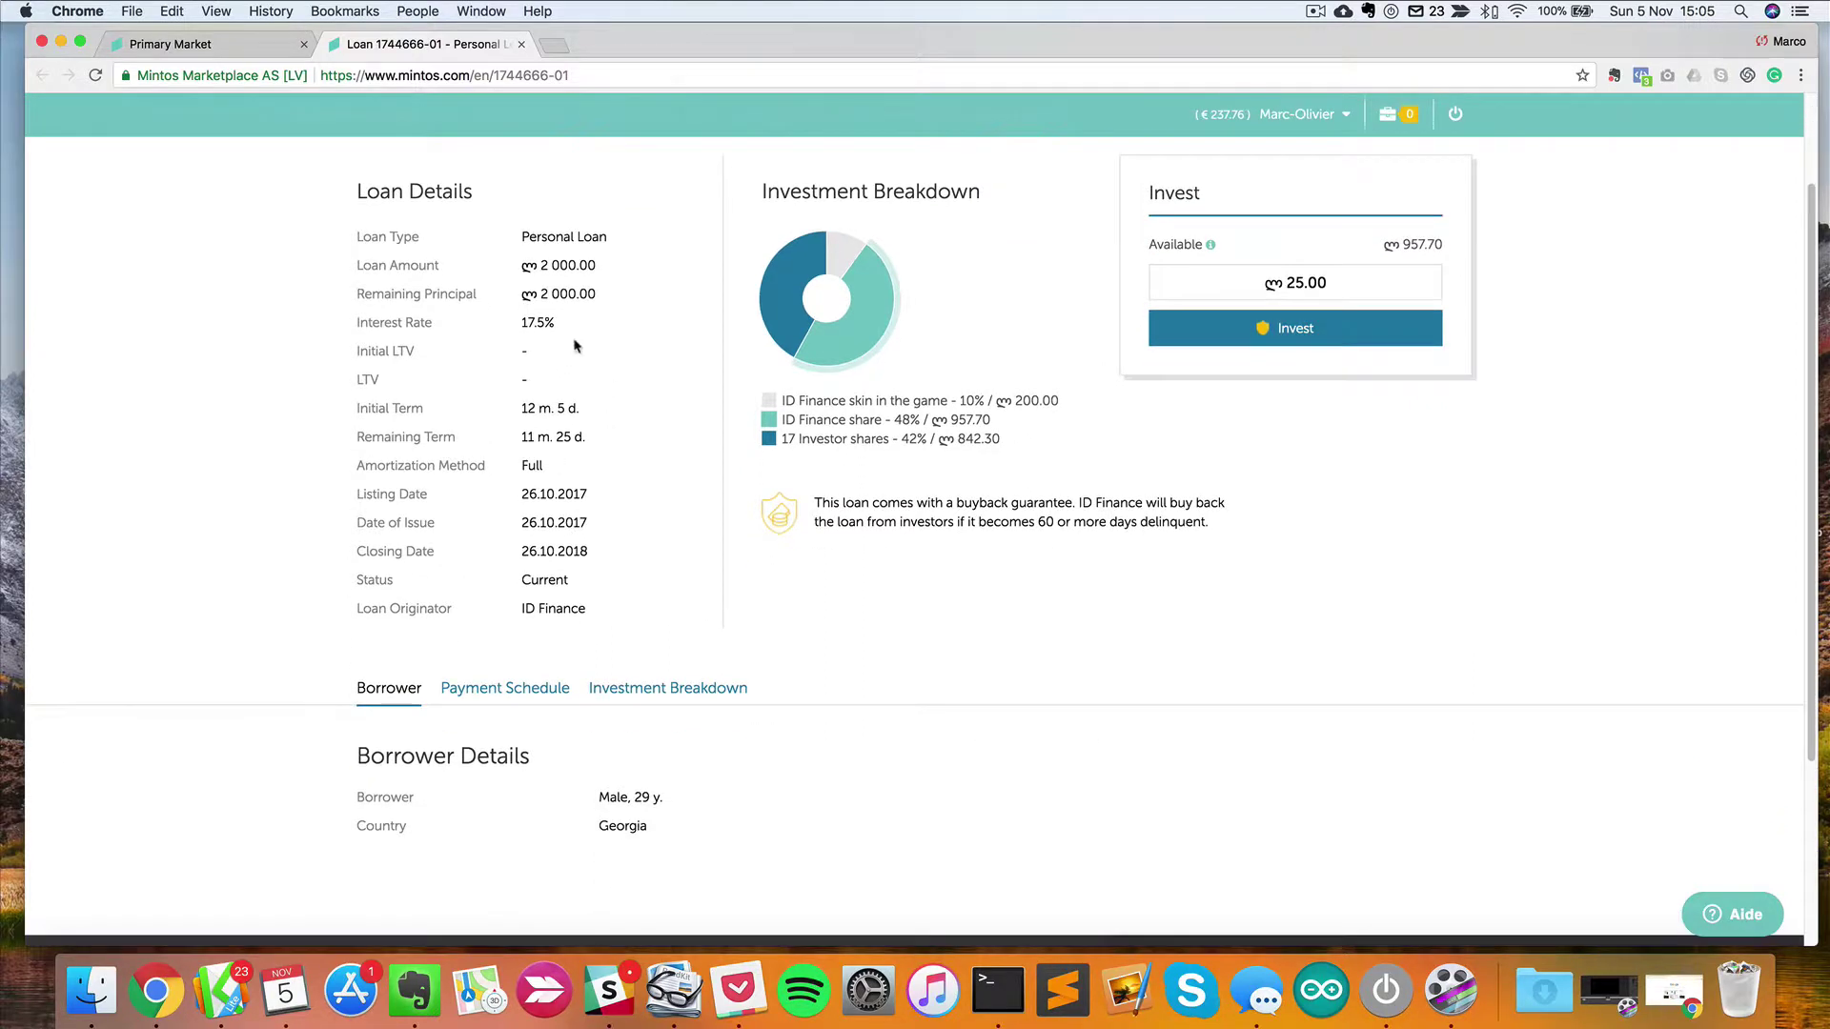
{"action": "left_click_drag", "start_coordinate": [524, 439], "coordinate": [627, 449]}
{"action": "left_click", "coordinate": [598, 550]}
{"action": "double_click", "coordinate": [539, 588]}
{"action": "scroll", "coordinate": [563, 682], "scroll_direction": "down", "scroll_amount": 1}
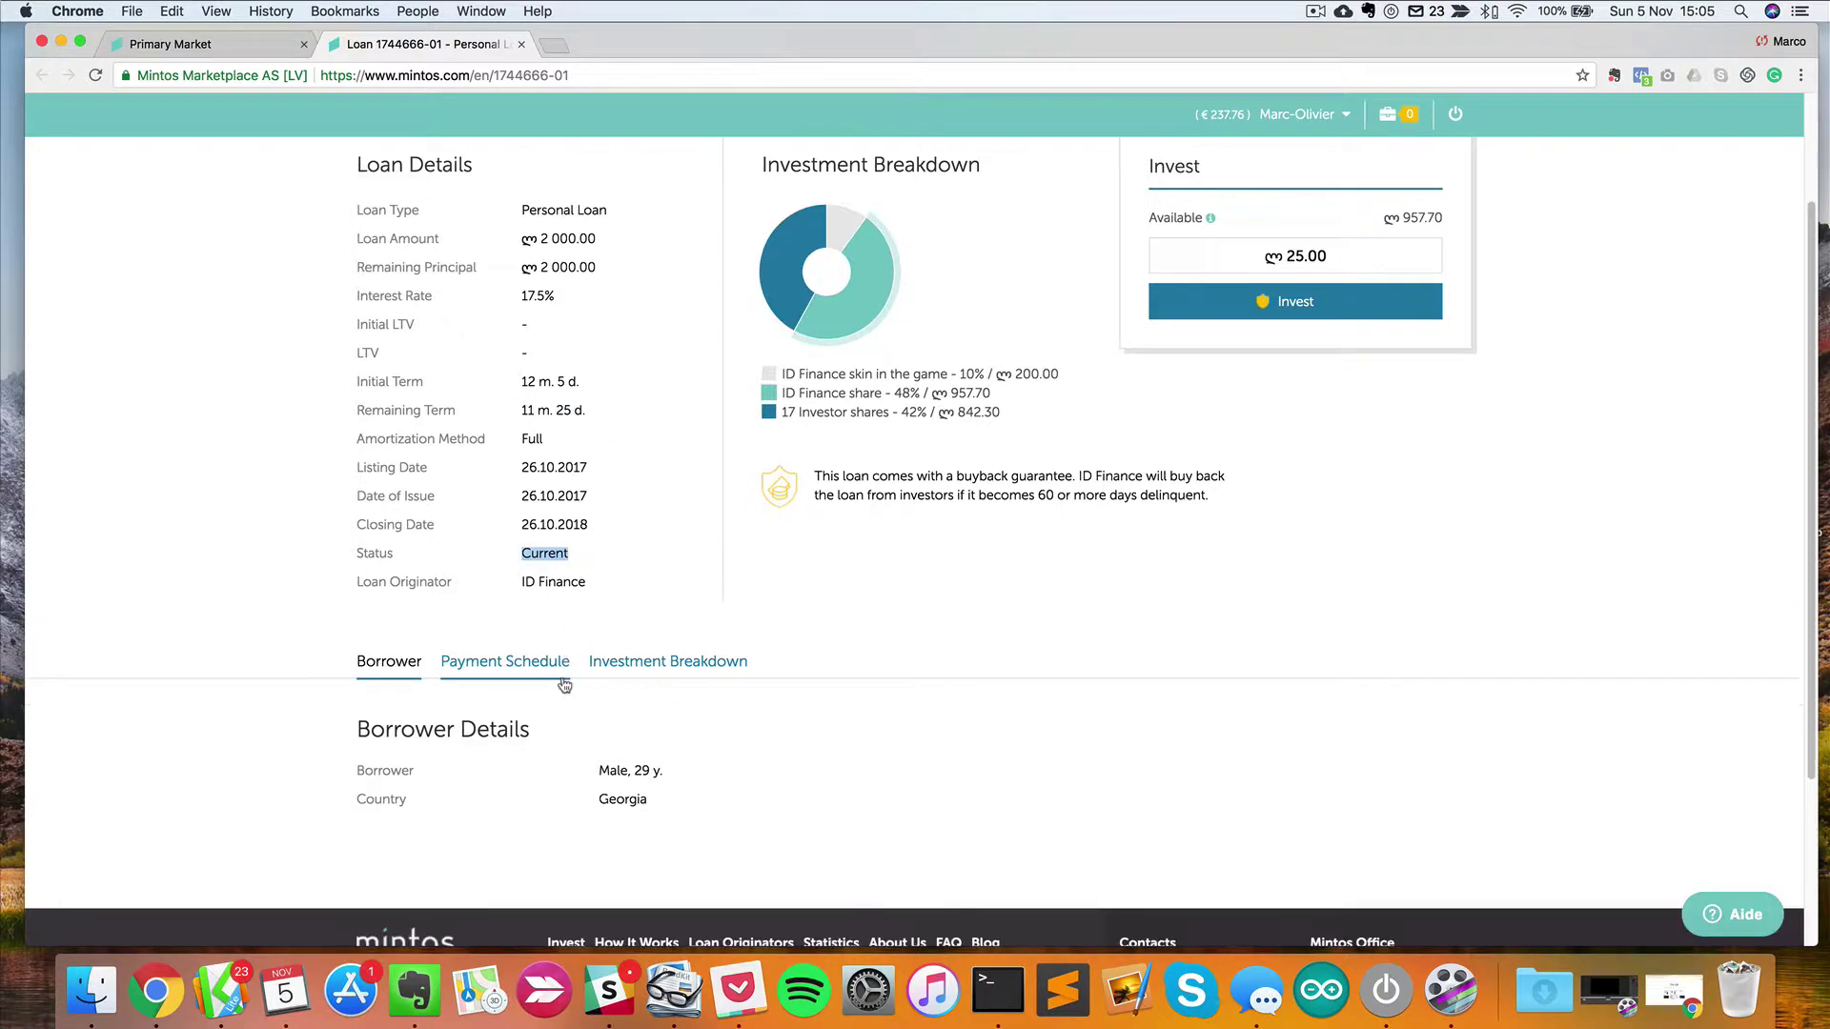
View the loan's payment schedule.
{"action": "left_click", "coordinate": [547, 670]}
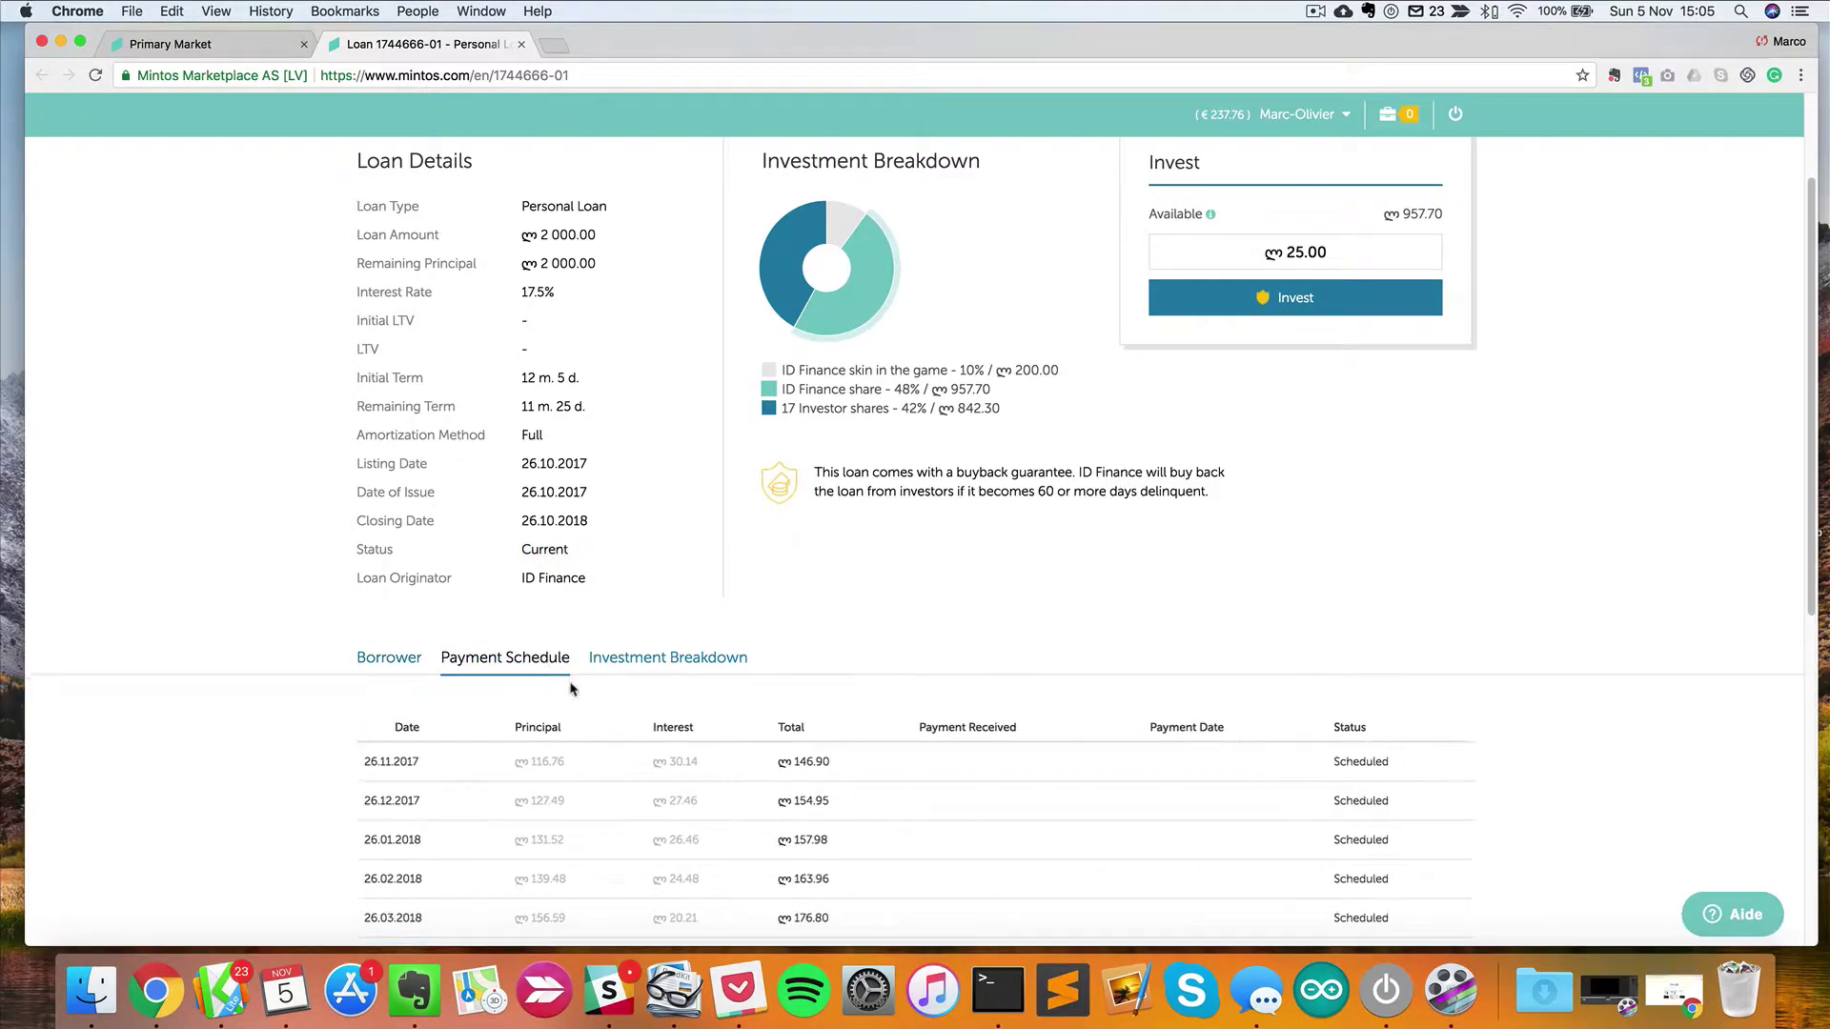
{"action": "scroll", "coordinate": [572, 687], "scroll_direction": "down", "scroll_amount": 5}
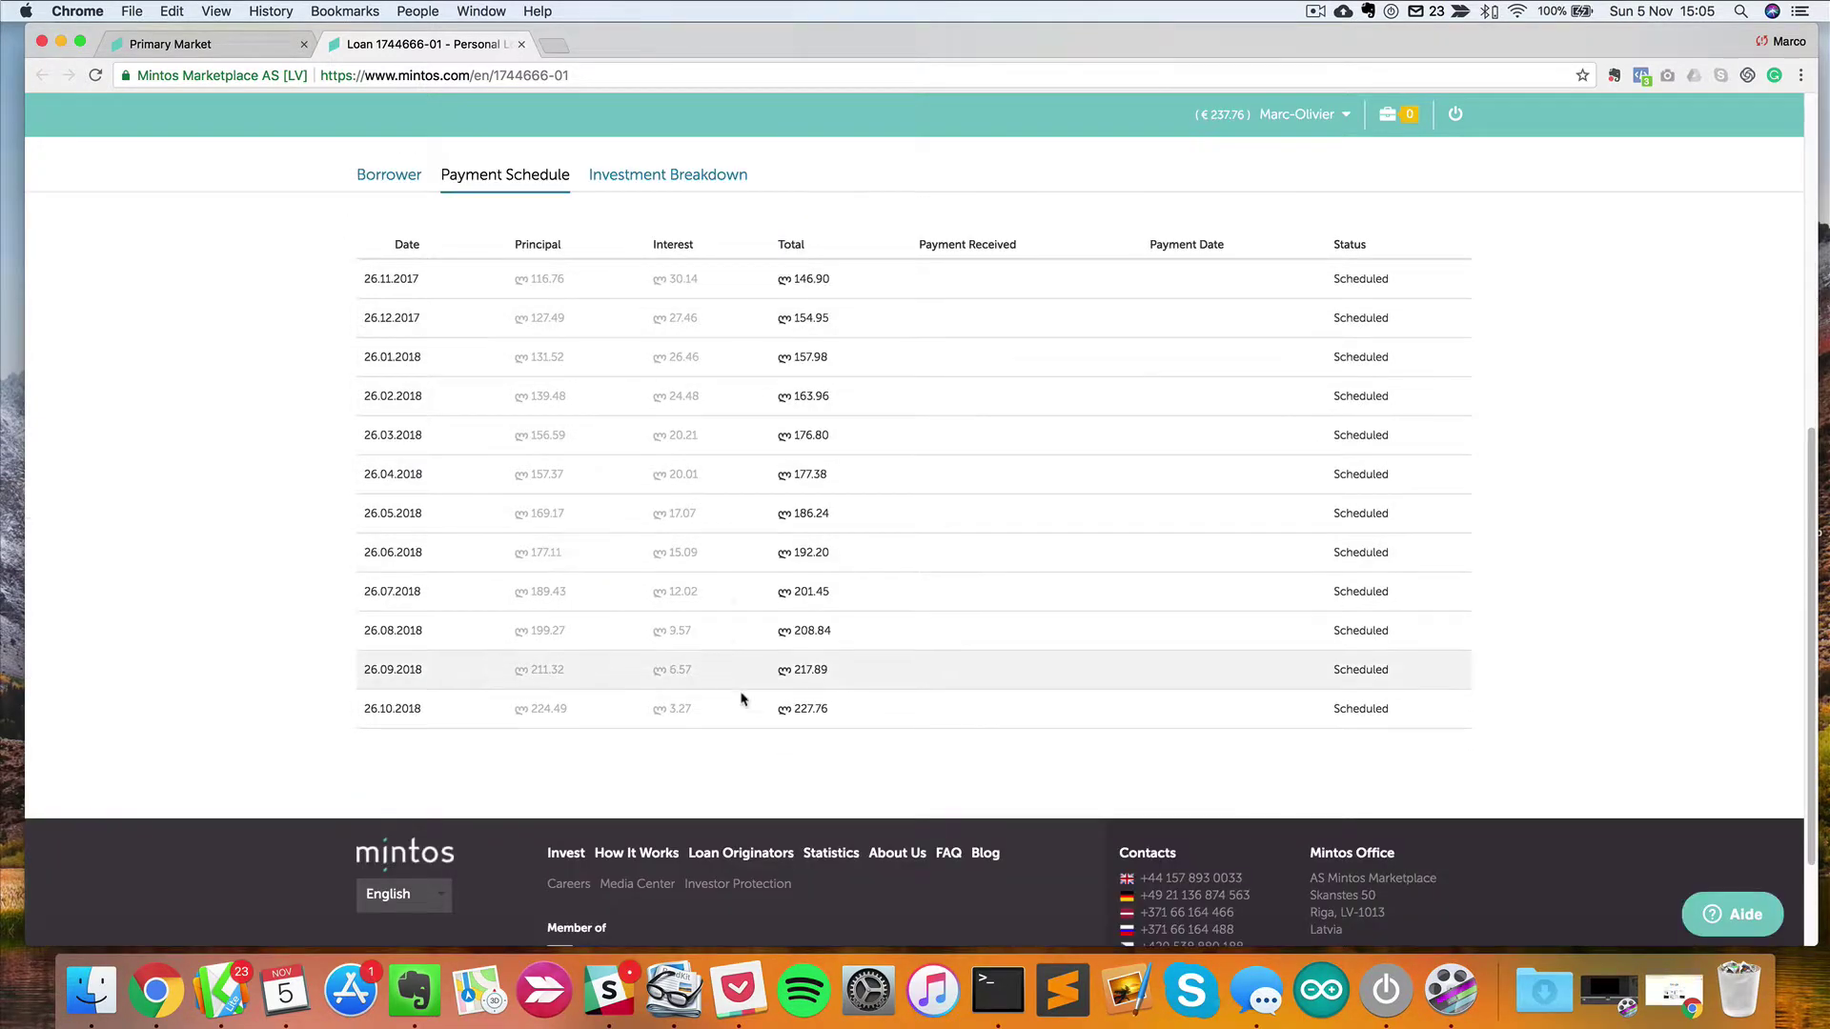
{"action": "scroll", "coordinate": [837, 274], "scroll_direction": "up", "scroll_amount": 7}
{"action": "scroll", "coordinate": [813, 543], "scroll_direction": "down", "scroll_amount": 4}
Review how the loan is split among investors, then return to the loan listings.
{"action": "left_click", "coordinate": [668, 437]}
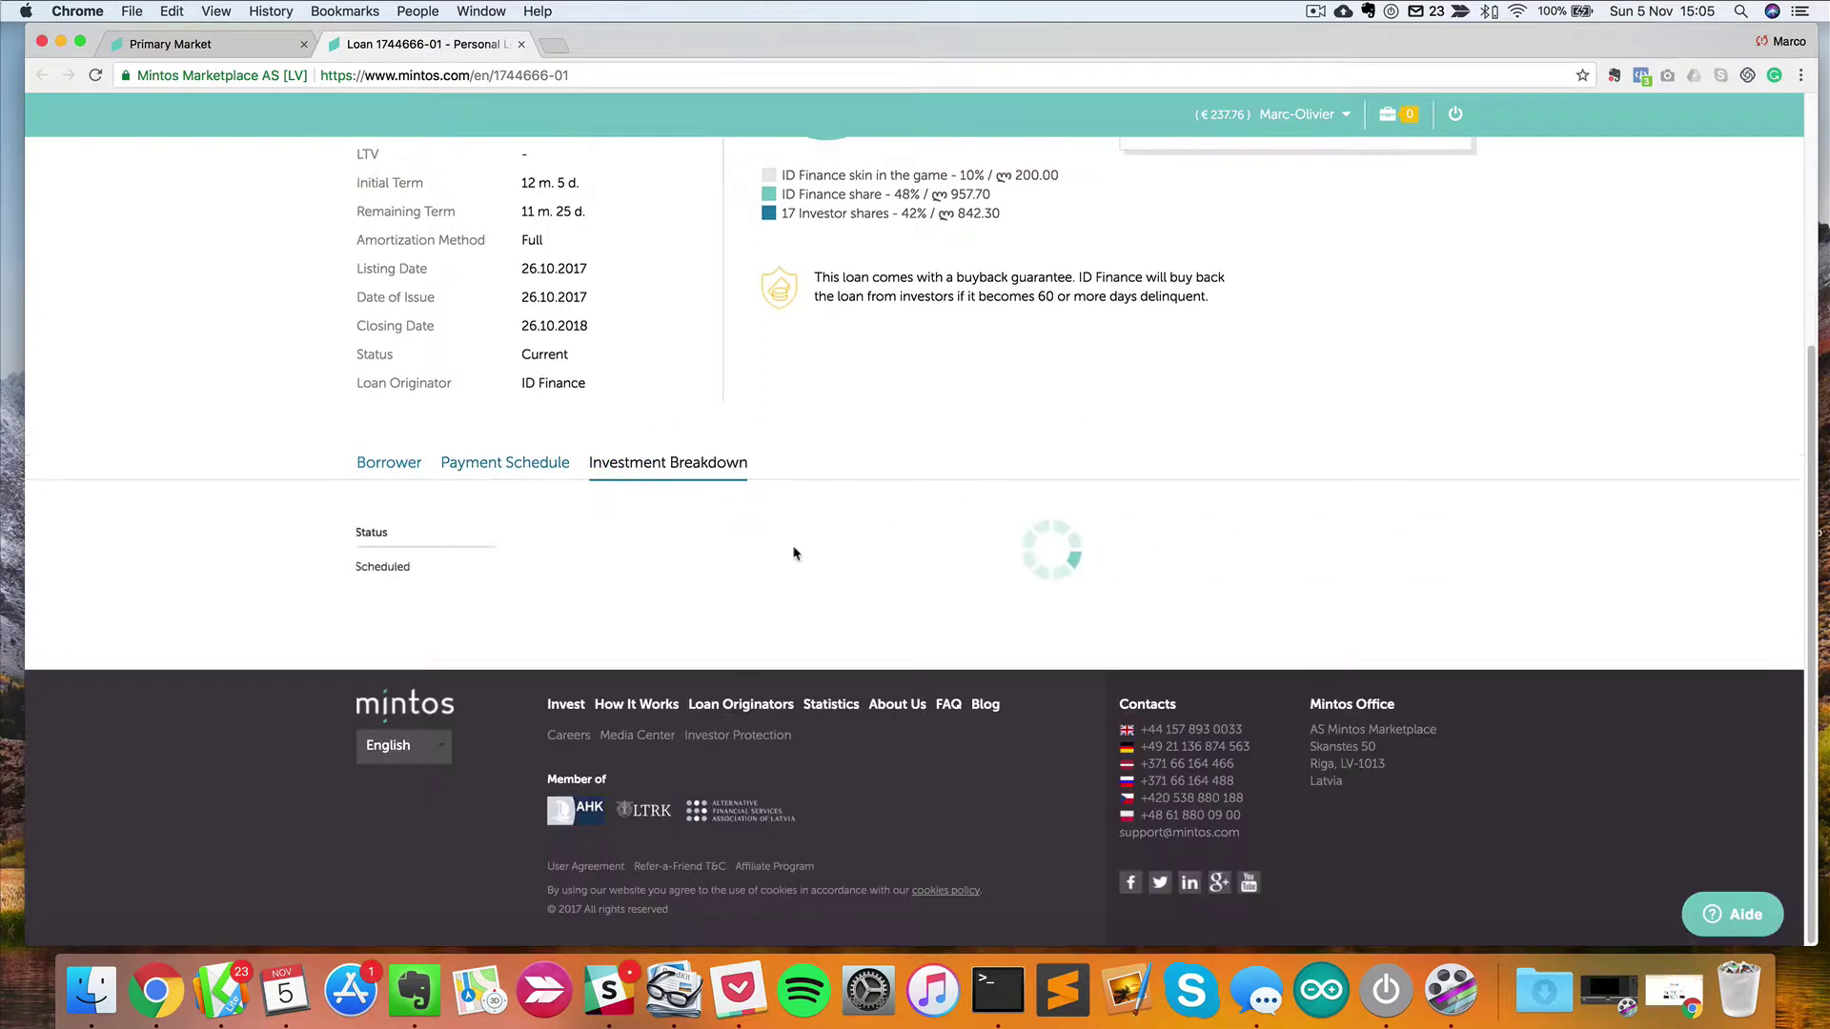
{"action": "scroll", "coordinate": [768, 482], "scroll_direction": "down", "scroll_amount": 2}
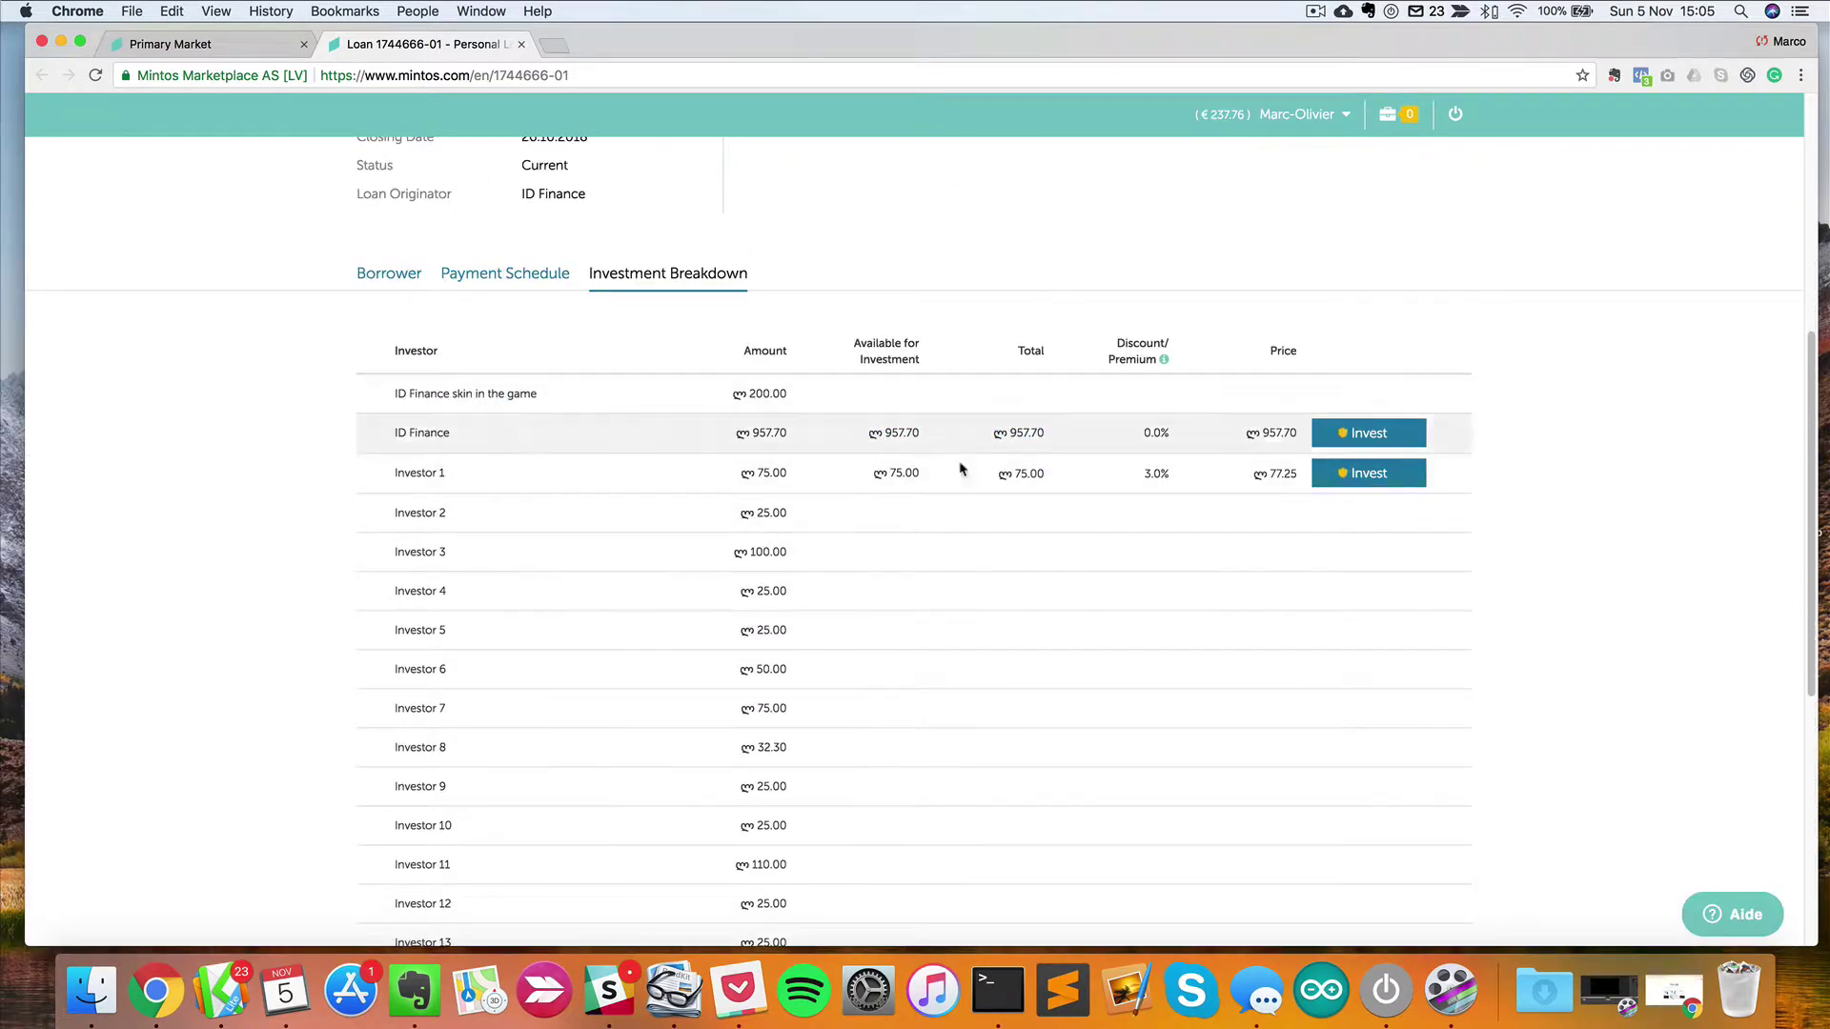
{"action": "scroll", "coordinate": [613, 727], "scroll_direction": "down", "scroll_amount": 2}
{"action": "scroll", "coordinate": [633, 654], "scroll_direction": "down", "scroll_amount": 4}
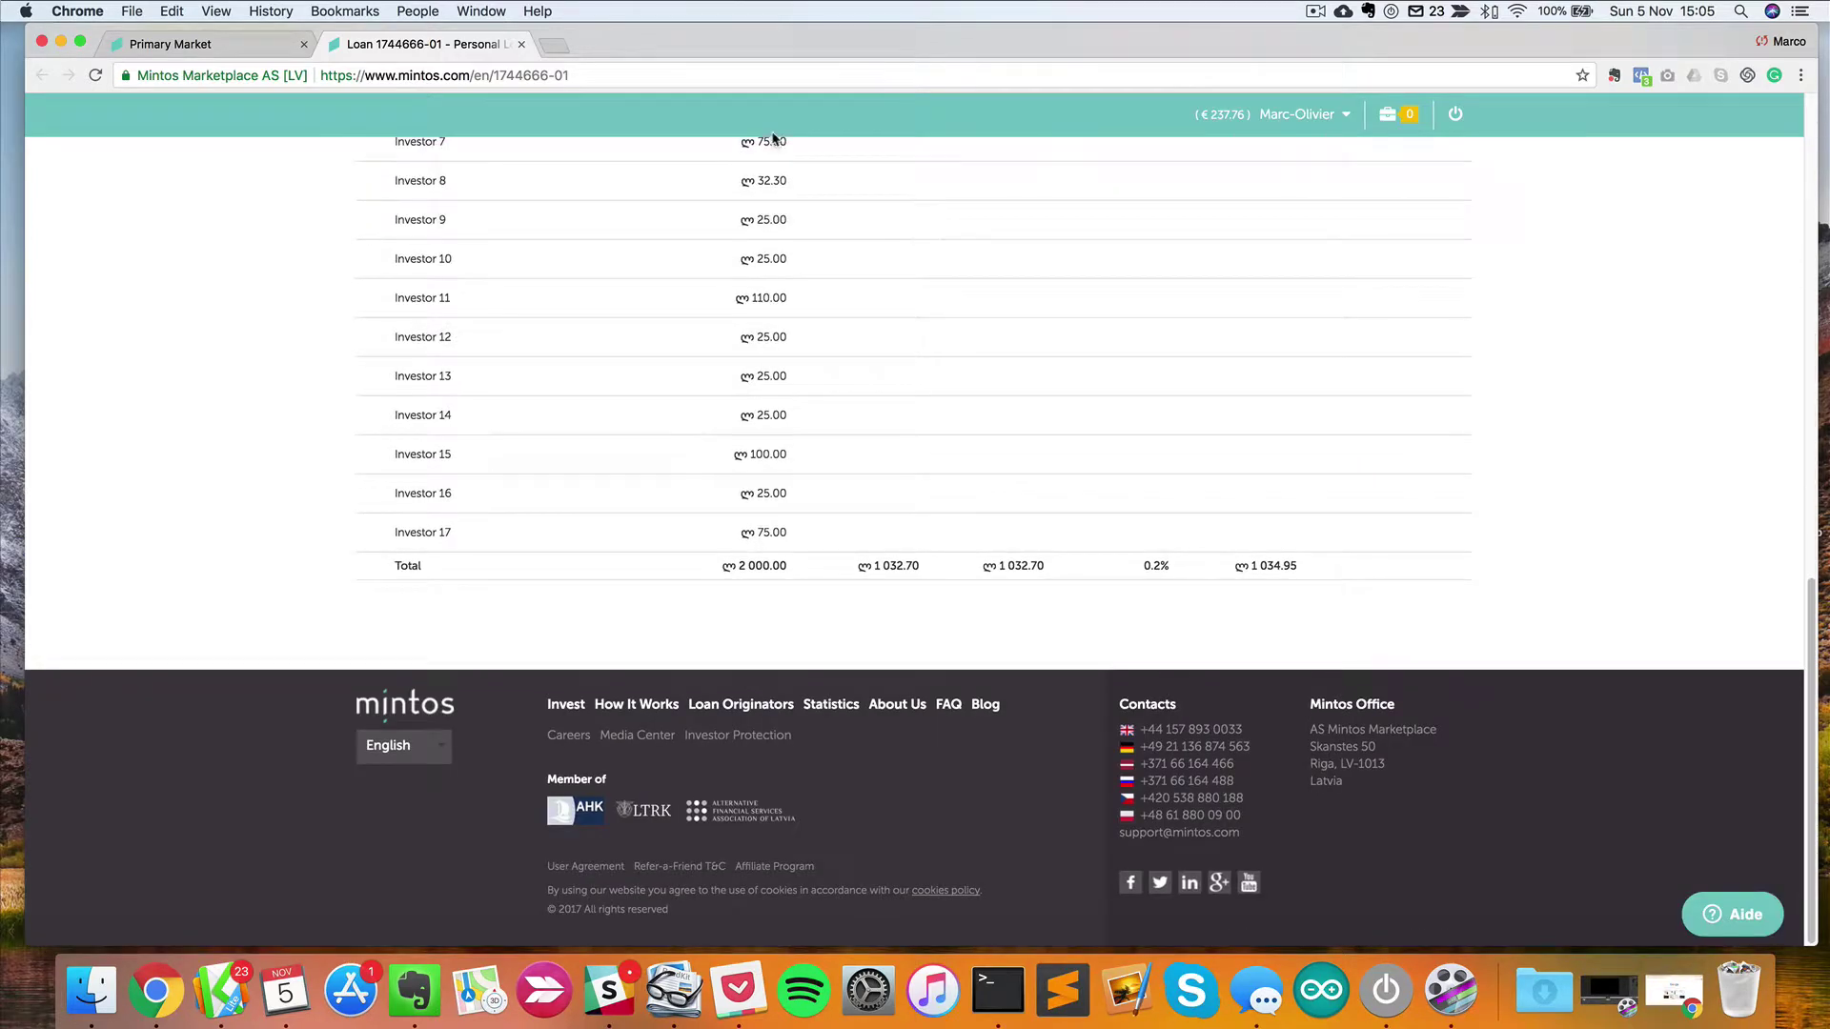
{"action": "scroll", "coordinate": [819, 458], "scroll_direction": "up", "scroll_amount": 5}
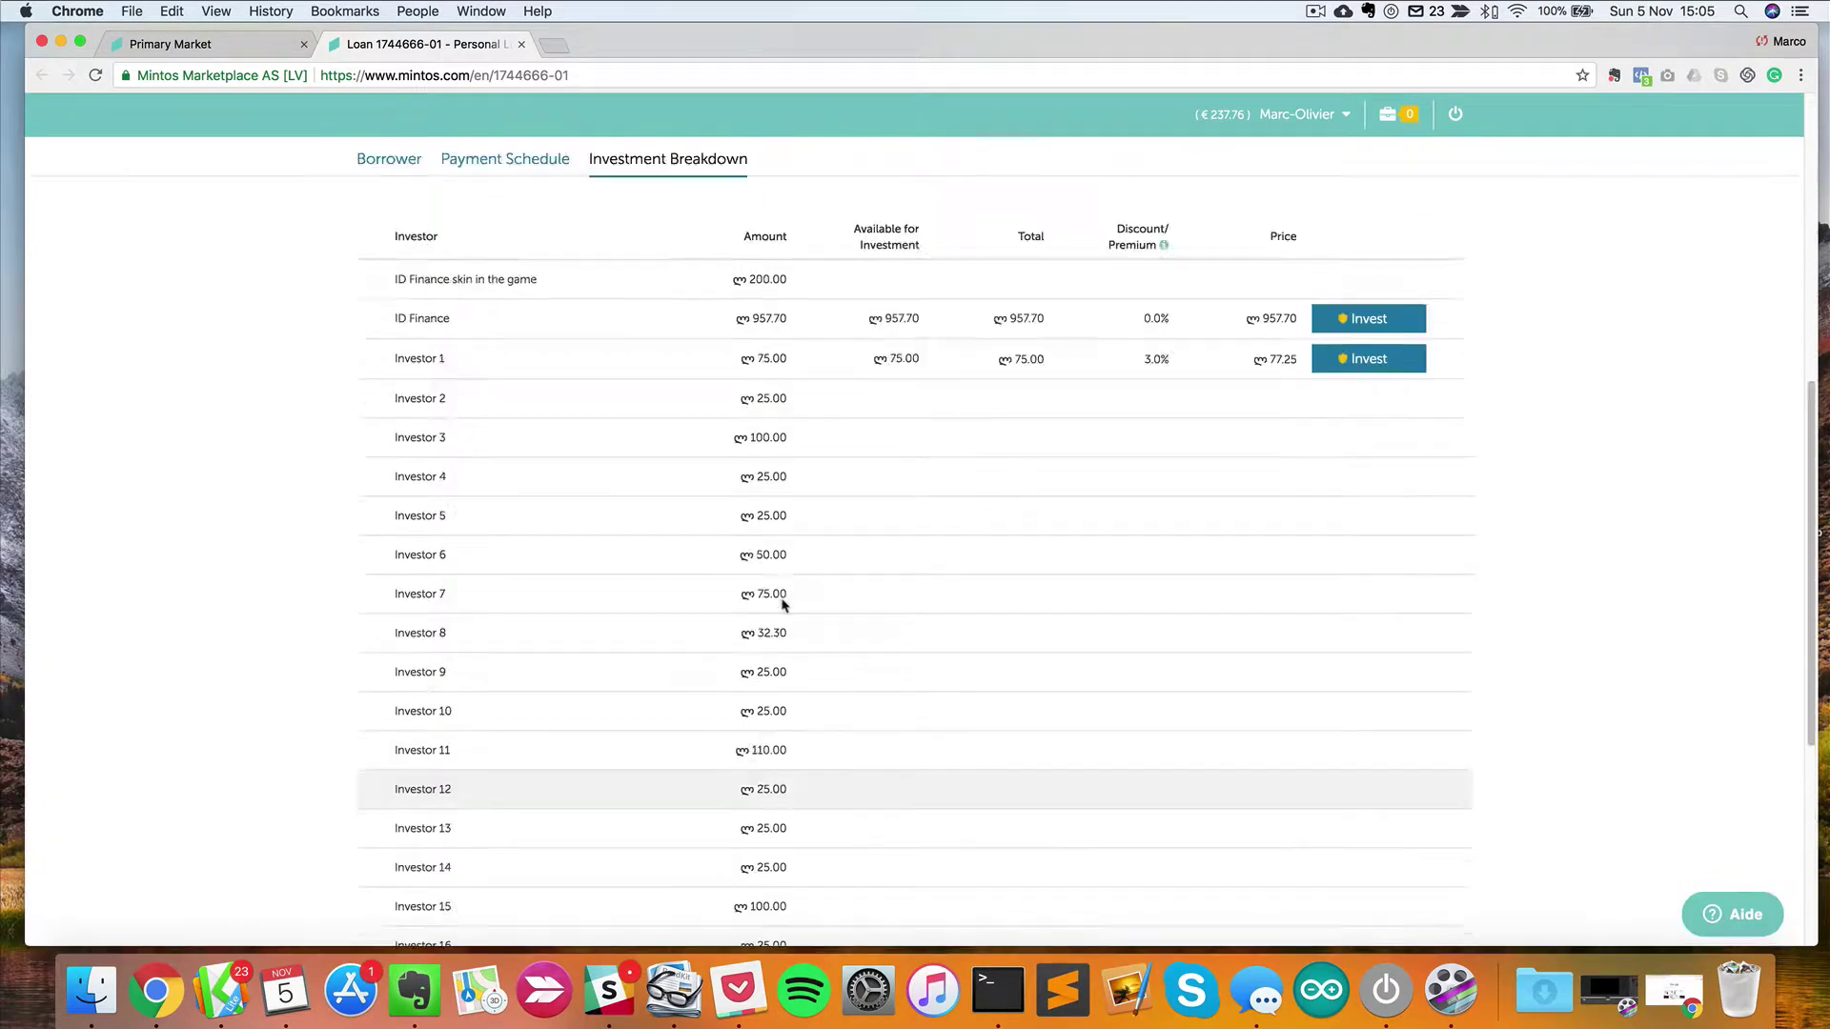
{"action": "scroll", "coordinate": [784, 605], "scroll_direction": "up", "scroll_amount": 5}
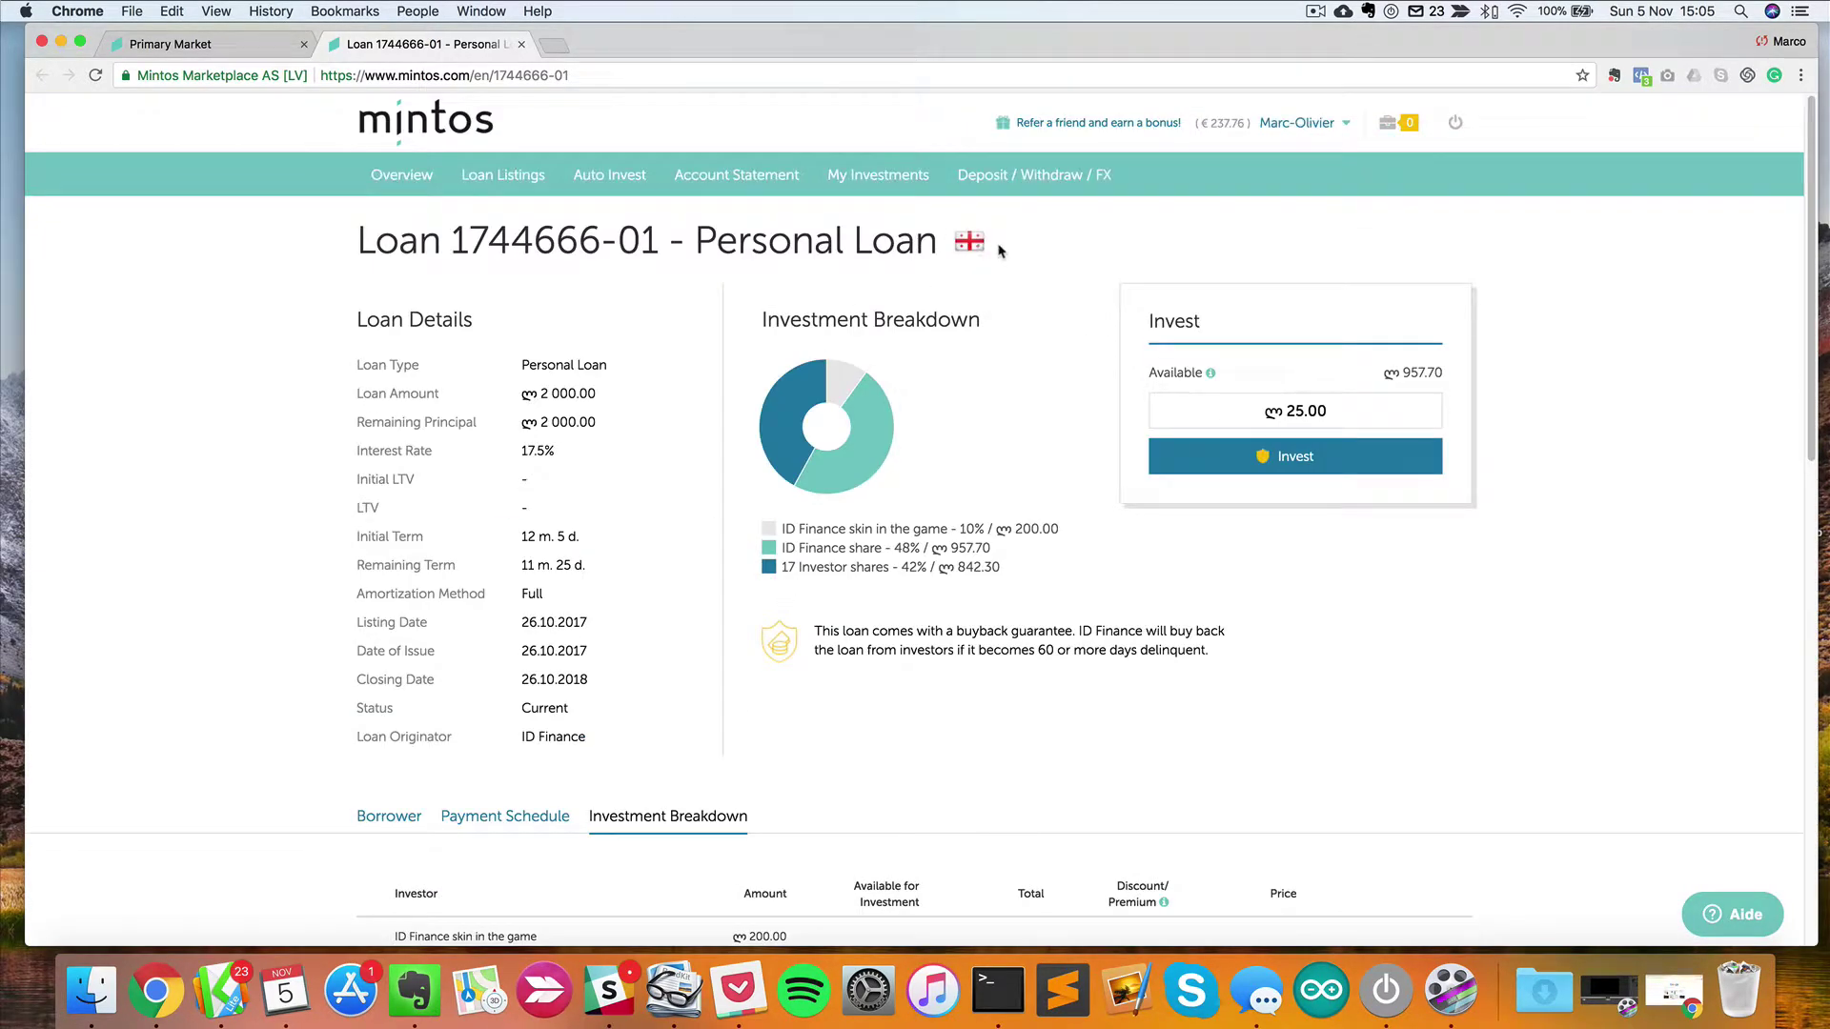
{"action": "left_click", "coordinate": [503, 175]}
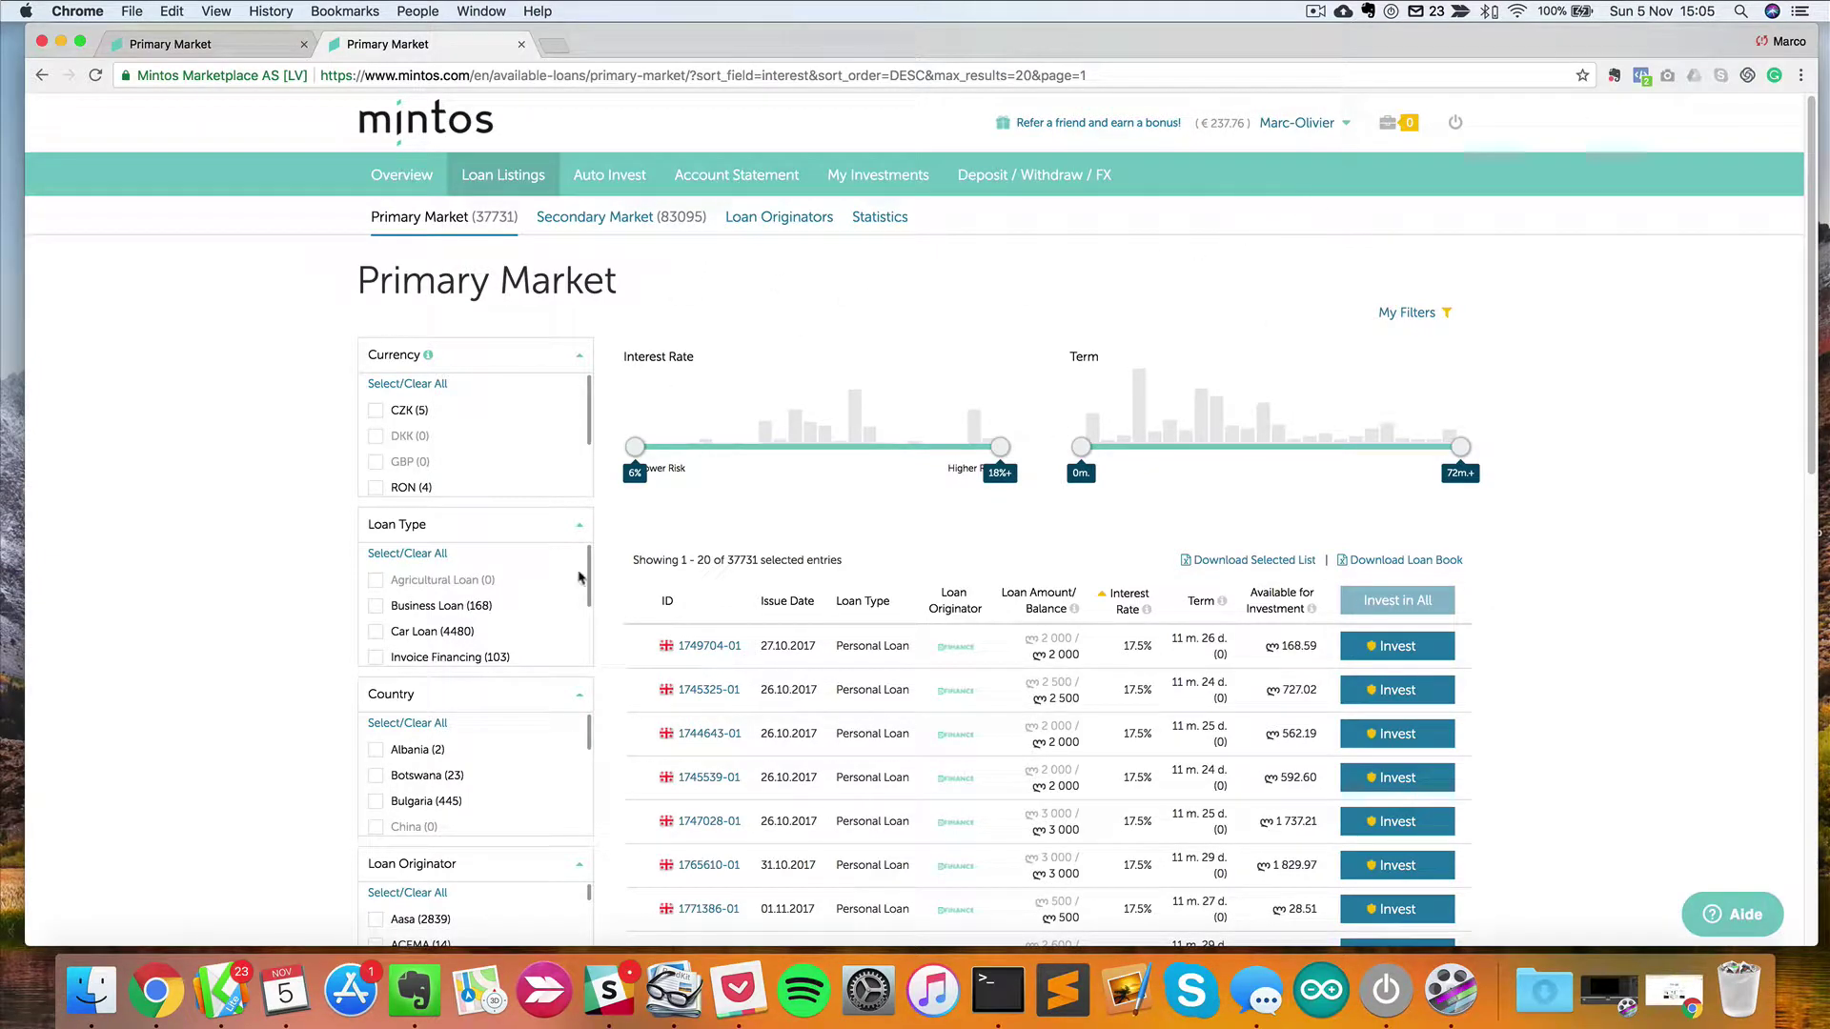
Go to Auto Invest and start a new Auto Invest portfolio.
{"action": "left_click", "coordinate": [615, 177]}
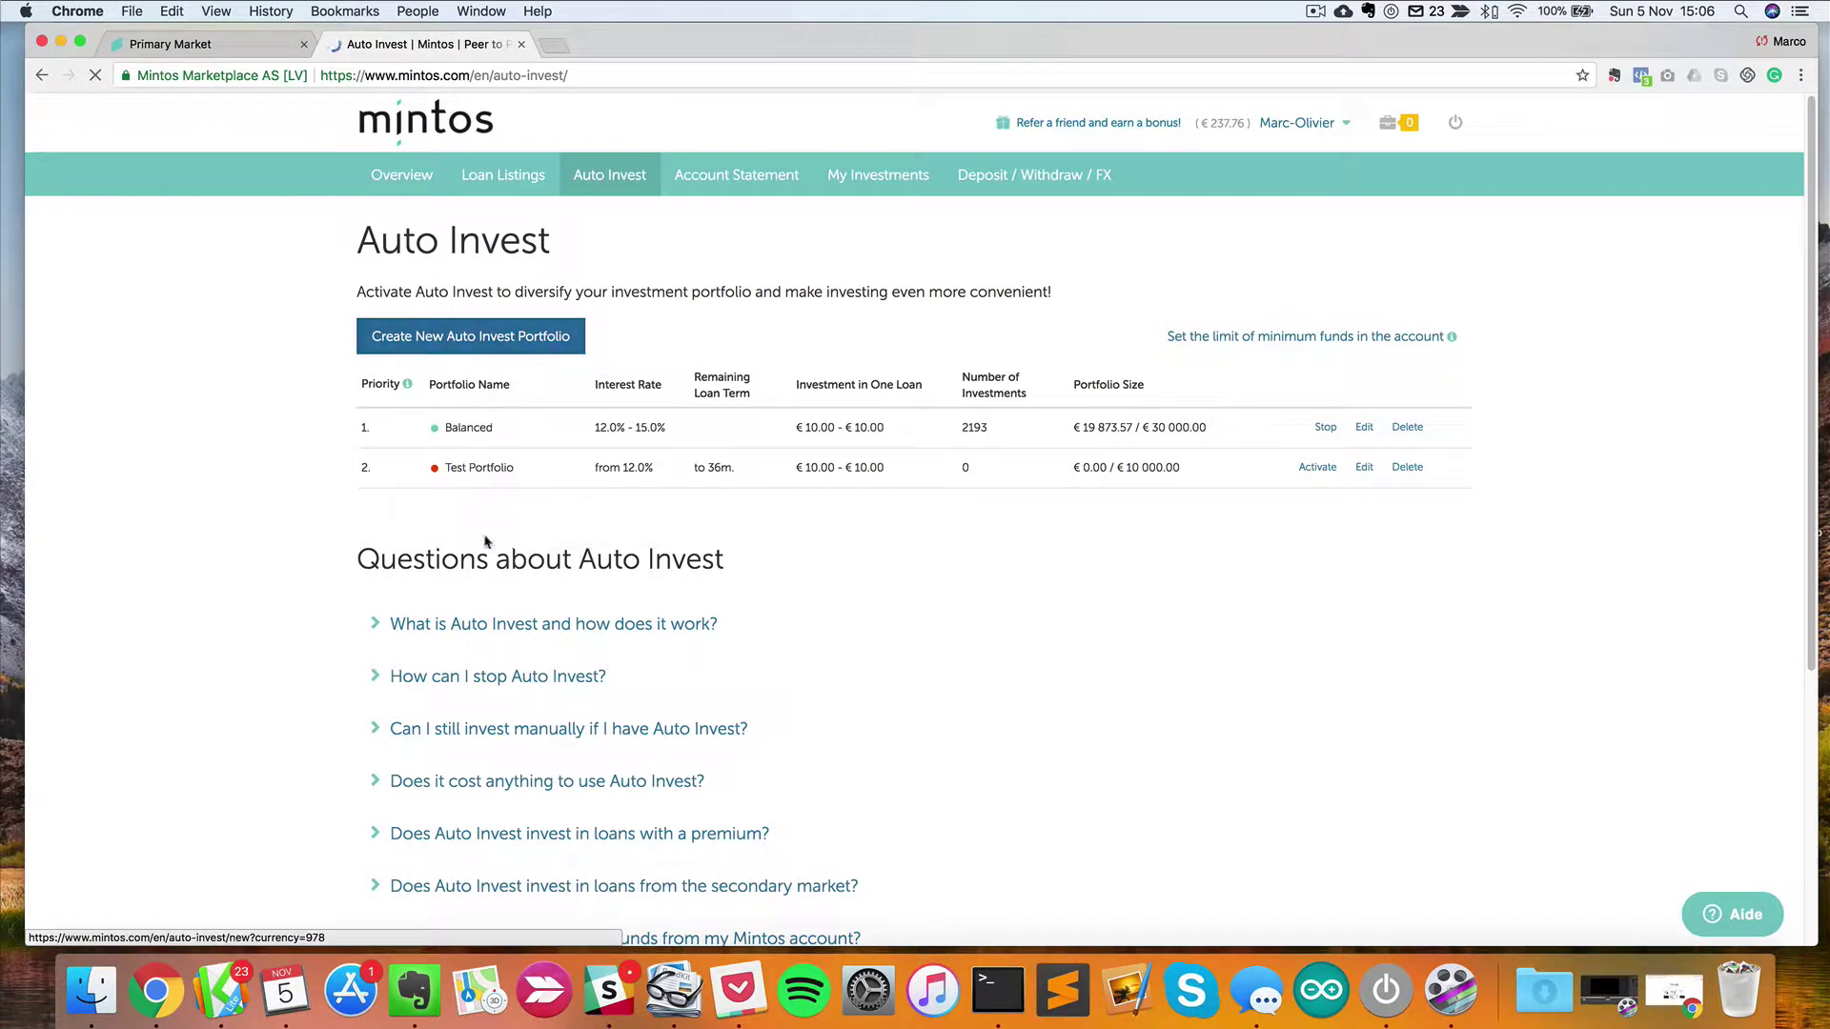
{"action": "left_click", "coordinate": [486, 335]}
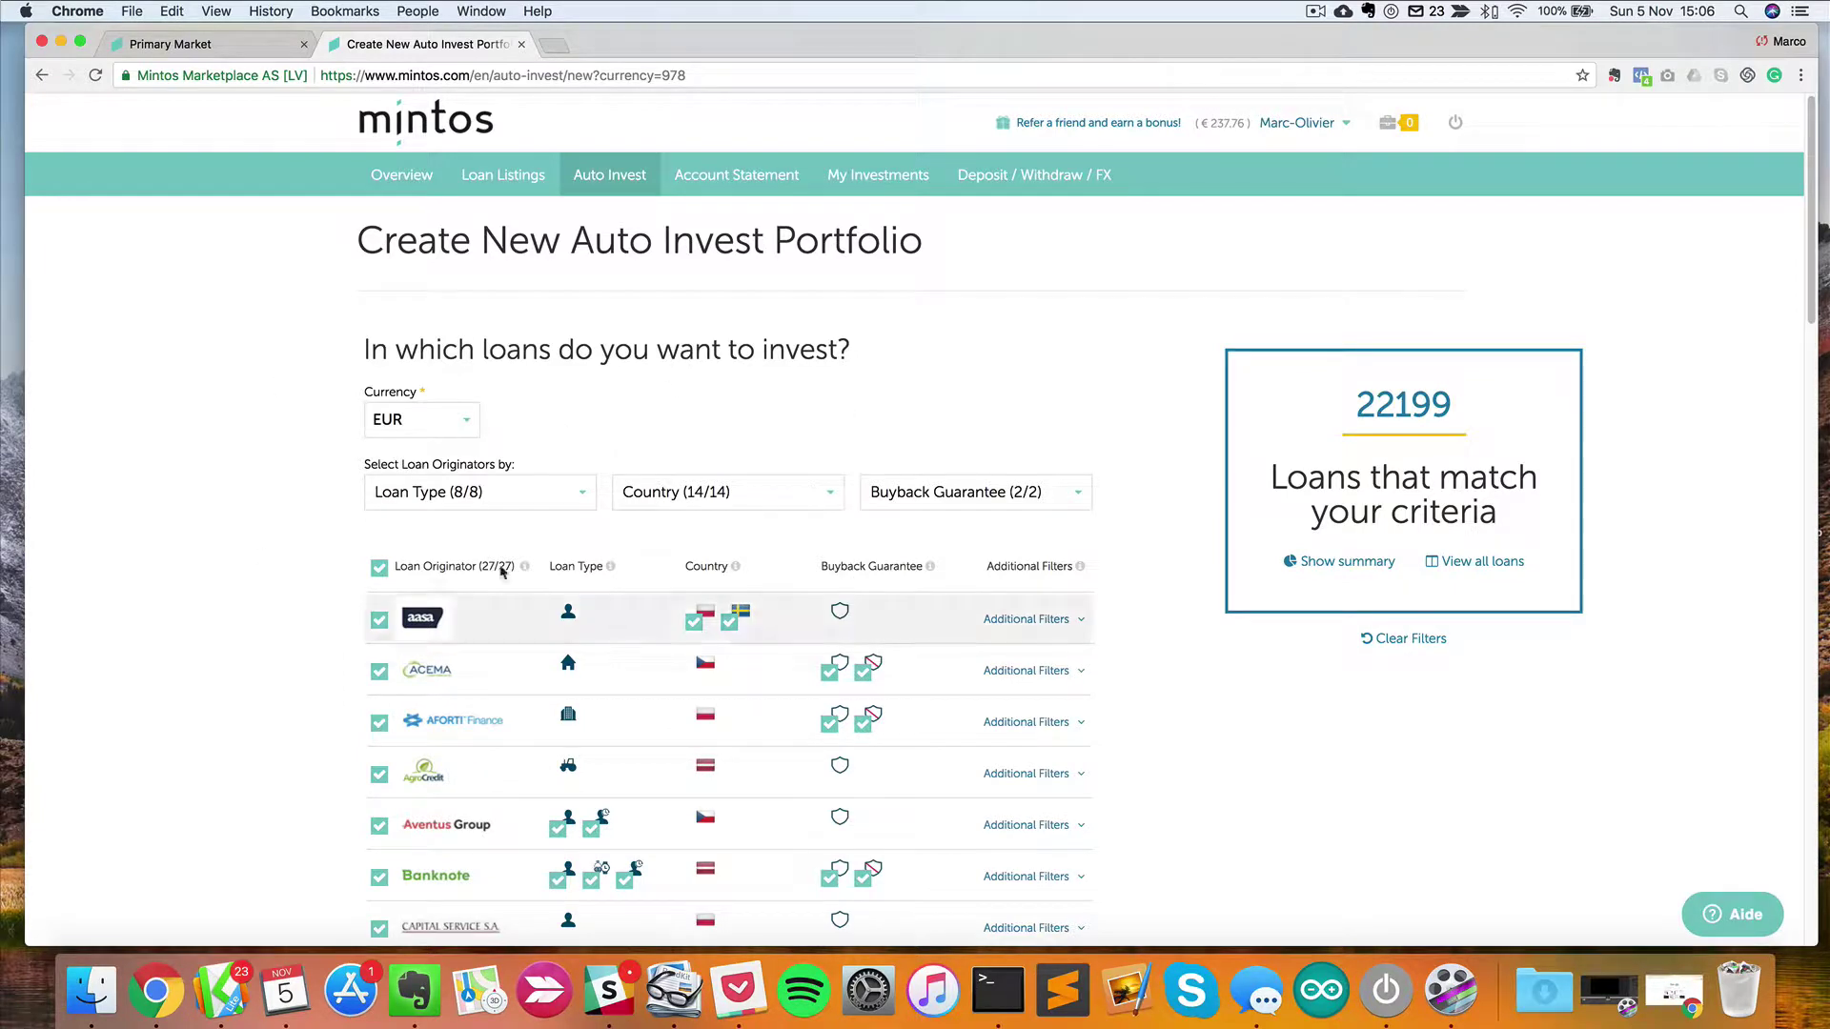
Review the currency (EUR), loan type and country filters, leaving them unchanged.
{"action": "left_click", "coordinate": [410, 420]}
{"action": "left_click", "coordinate": [398, 420]}
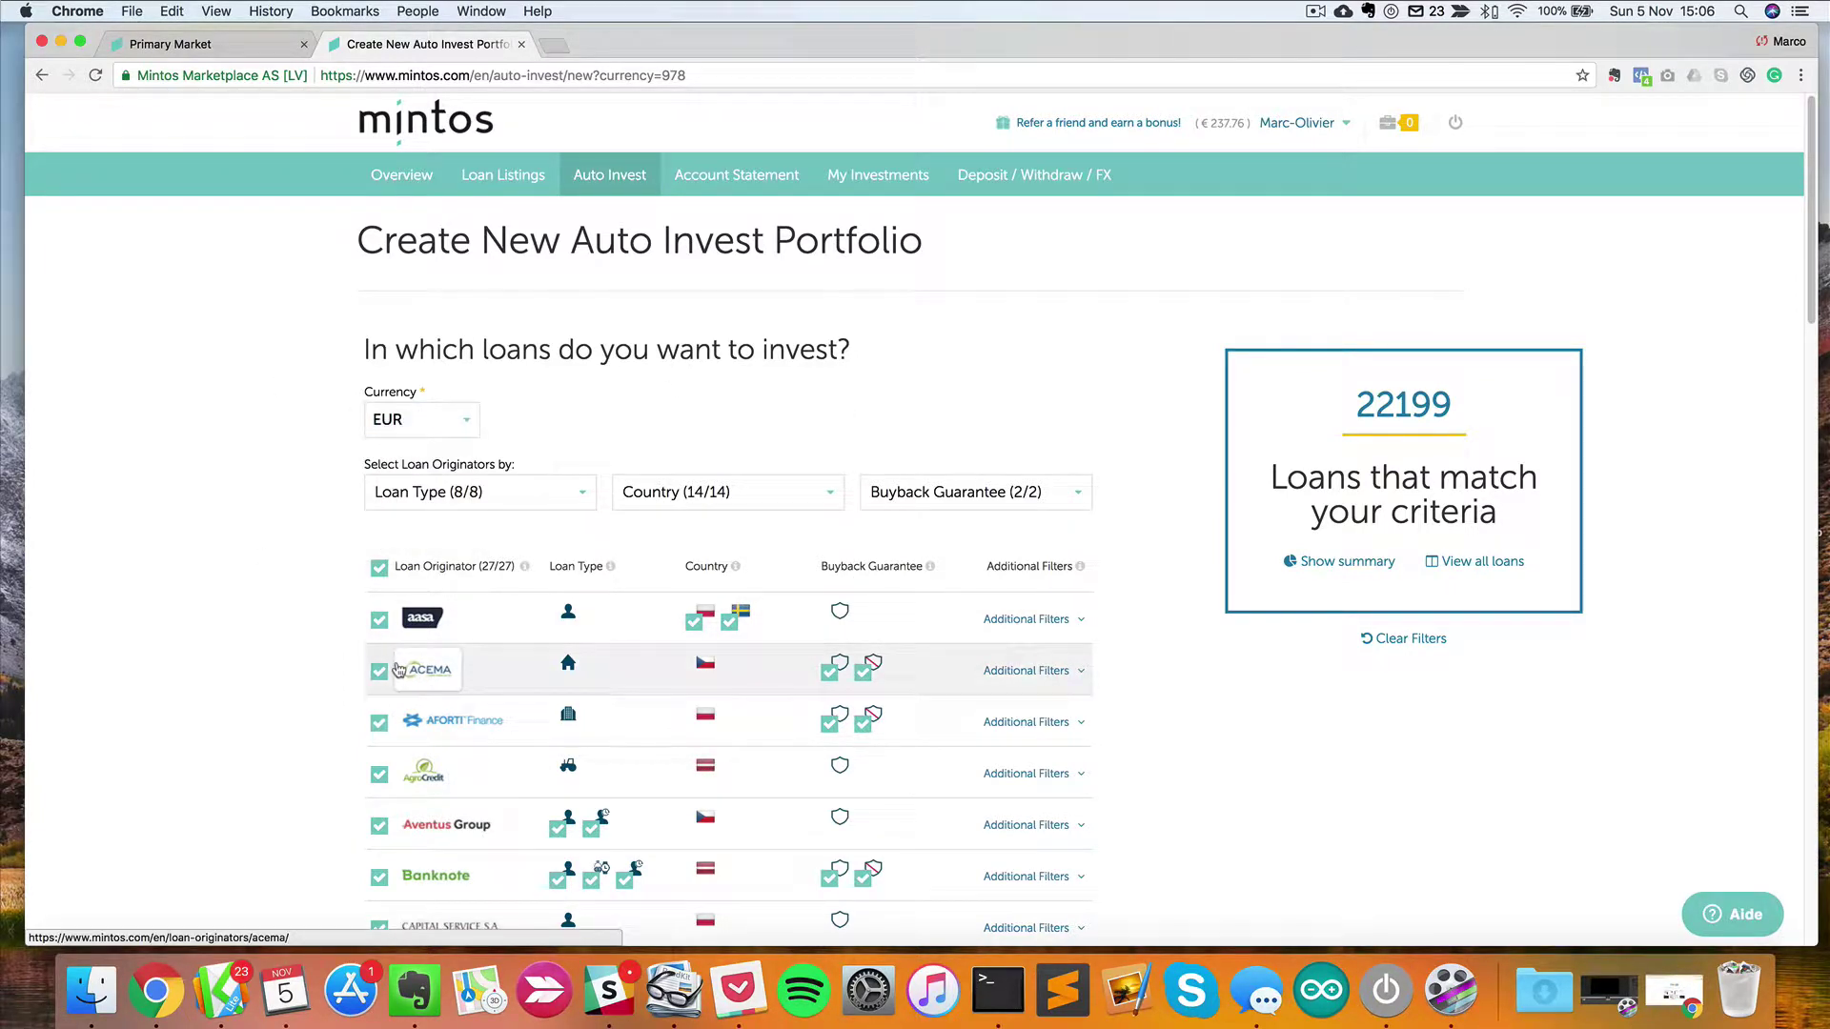
{"action": "left_click", "coordinate": [445, 488]}
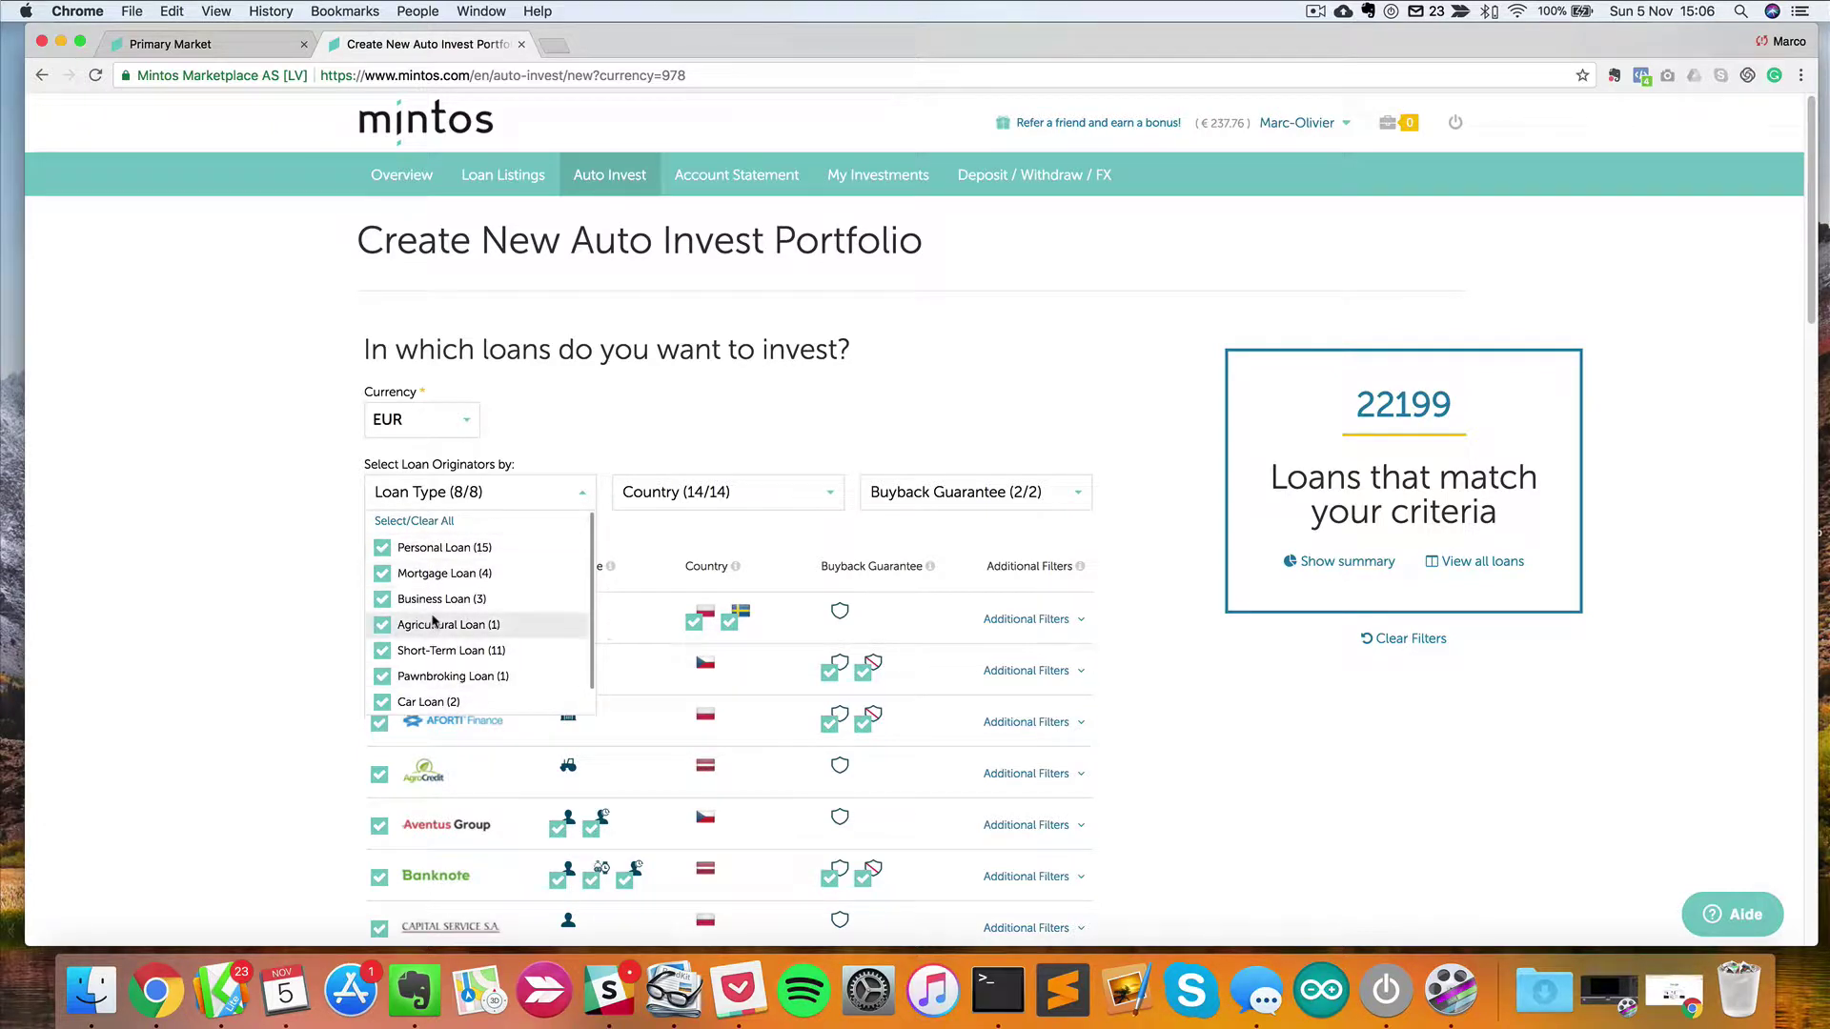
{"action": "scroll", "coordinate": [435, 623], "scroll_direction": "down", "scroll_amount": 1}
{"action": "scroll", "coordinate": [451, 614], "scroll_direction": "down", "scroll_amount": 1}
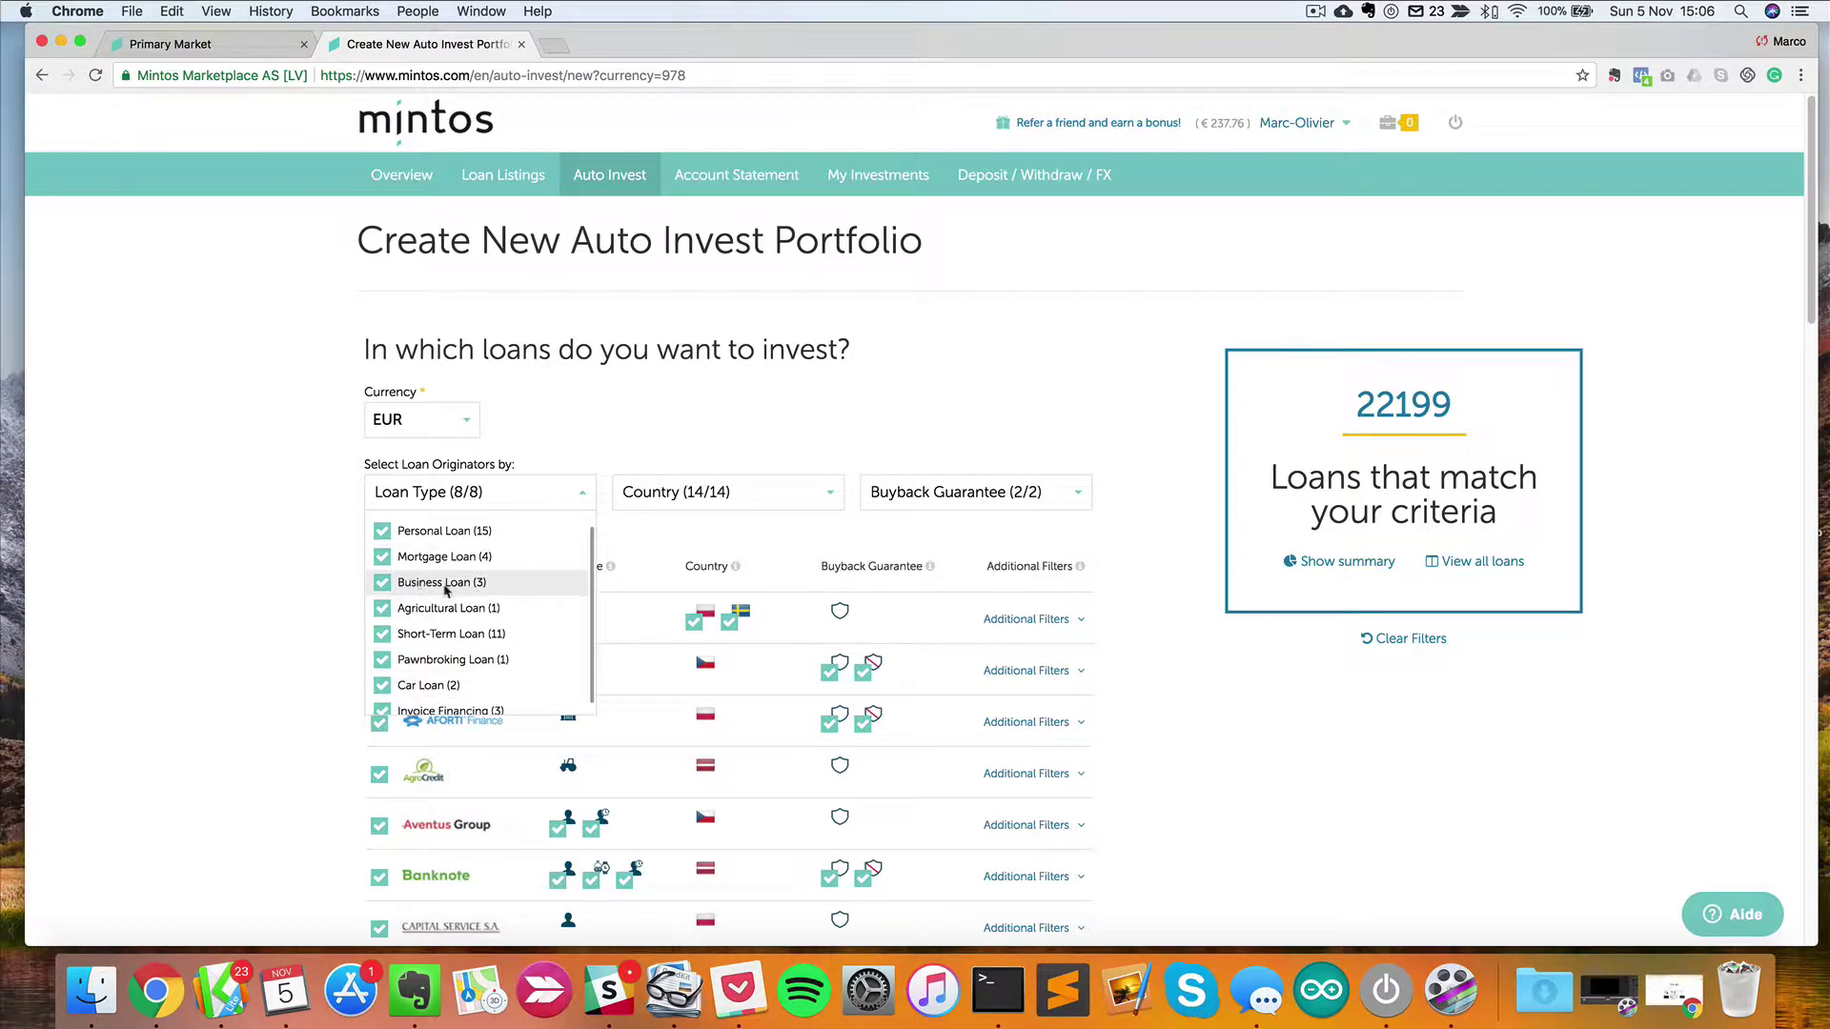
{"action": "scroll", "coordinate": [420, 696], "scroll_direction": "down", "scroll_amount": 1}
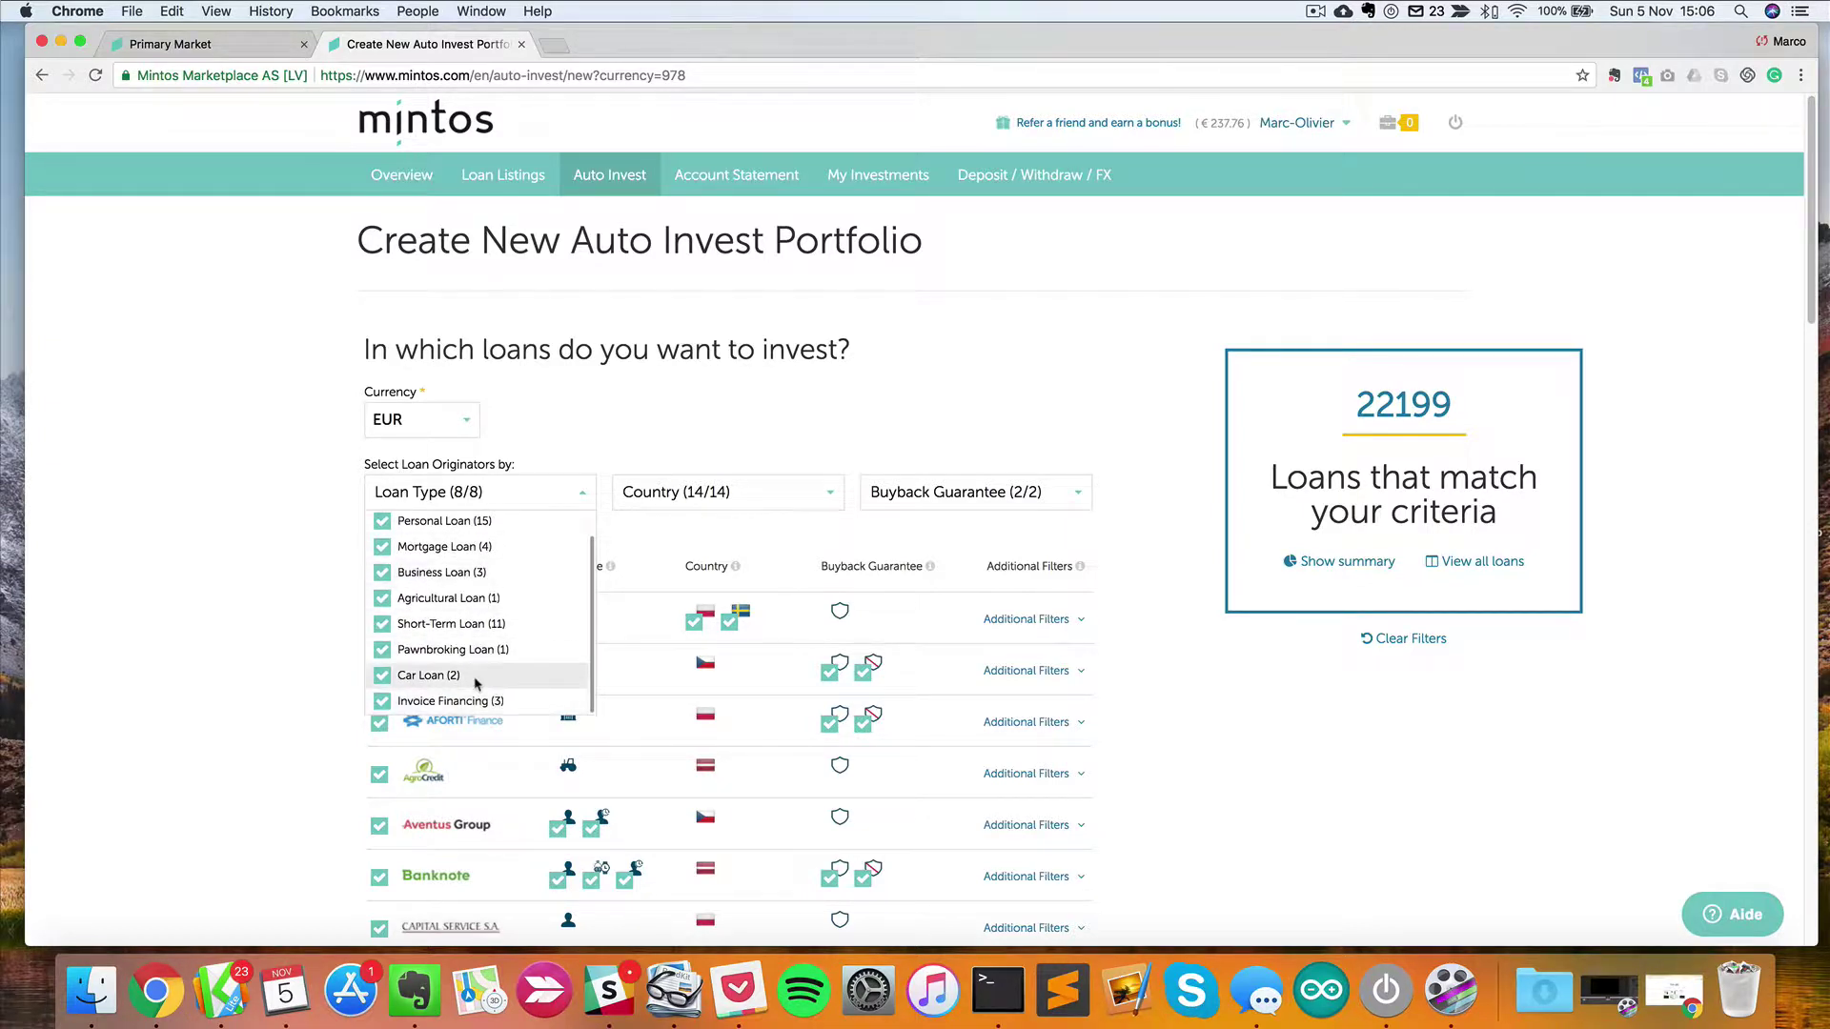
{"action": "left_click", "coordinate": [312, 560]}
{"action": "left_click", "coordinate": [725, 492]}
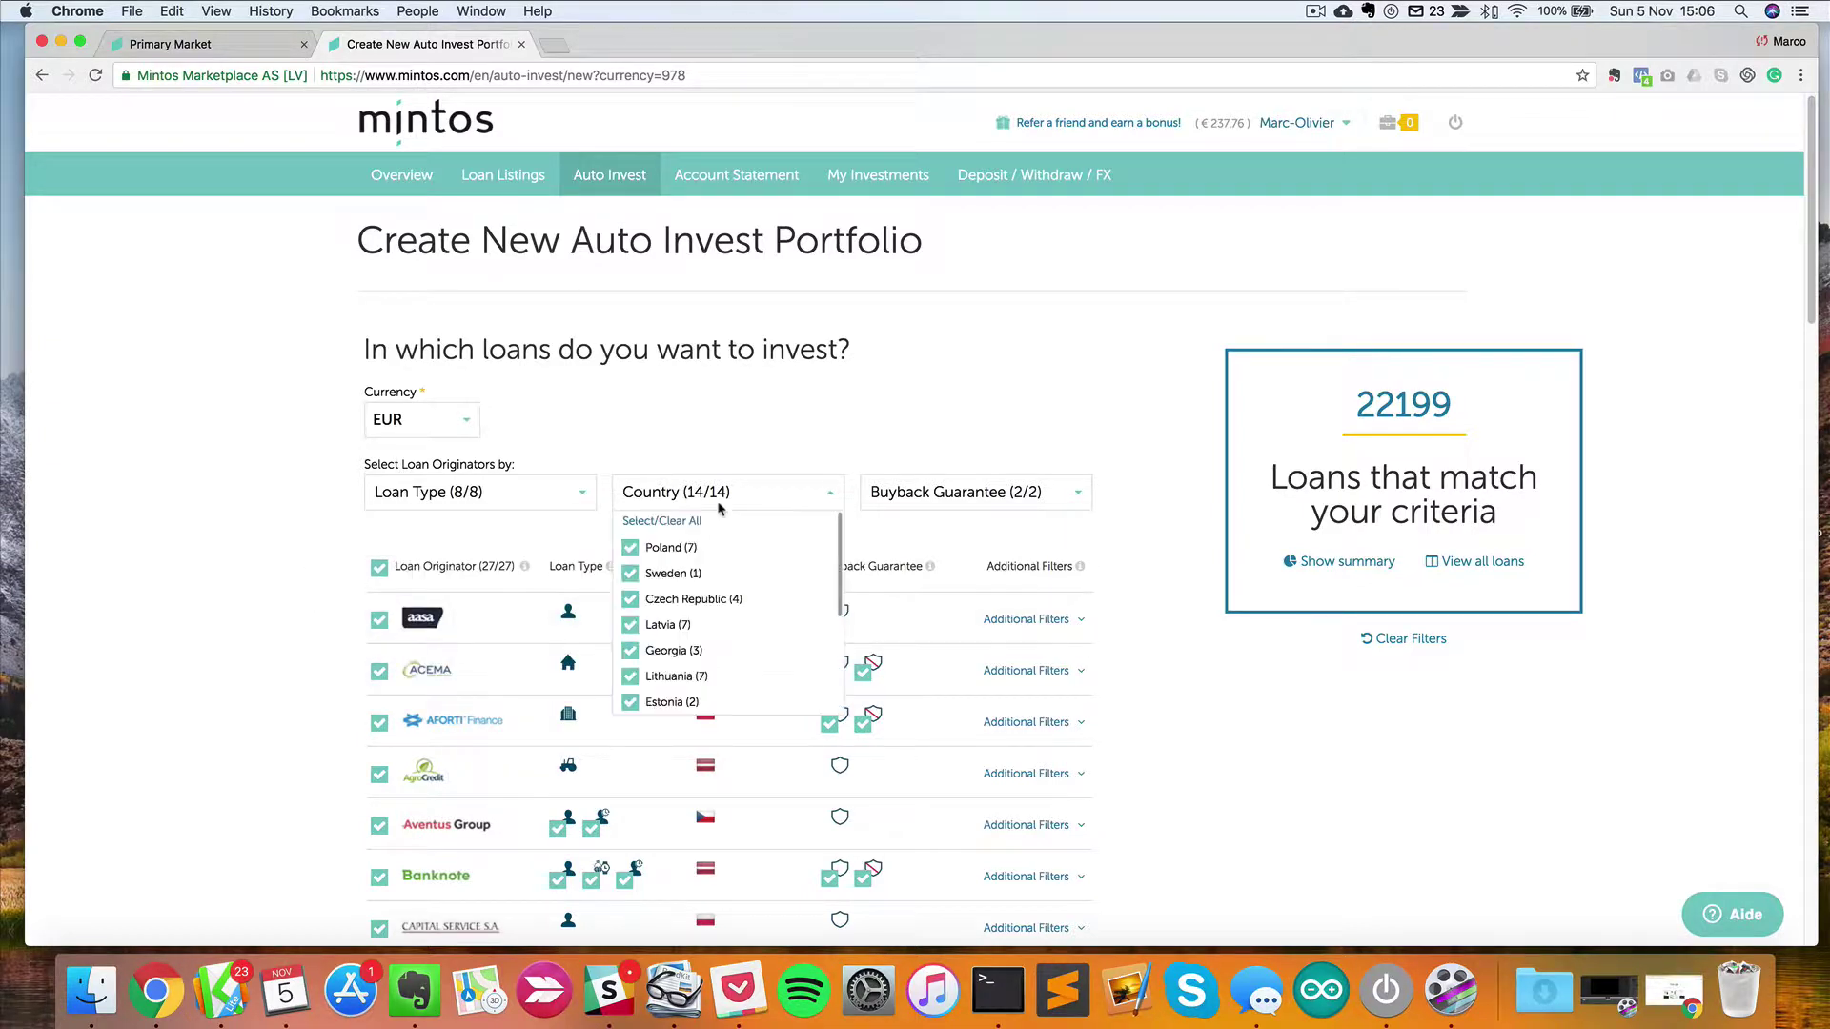
{"action": "left_click", "coordinate": [722, 496]}
{"action": "left_click", "coordinate": [722, 496]}
{"action": "scroll", "coordinate": [718, 619], "scroll_direction": "down", "scroll_amount": 3}
{"action": "scroll", "coordinate": [718, 658], "scroll_direction": "down", "scroll_amount": 5}
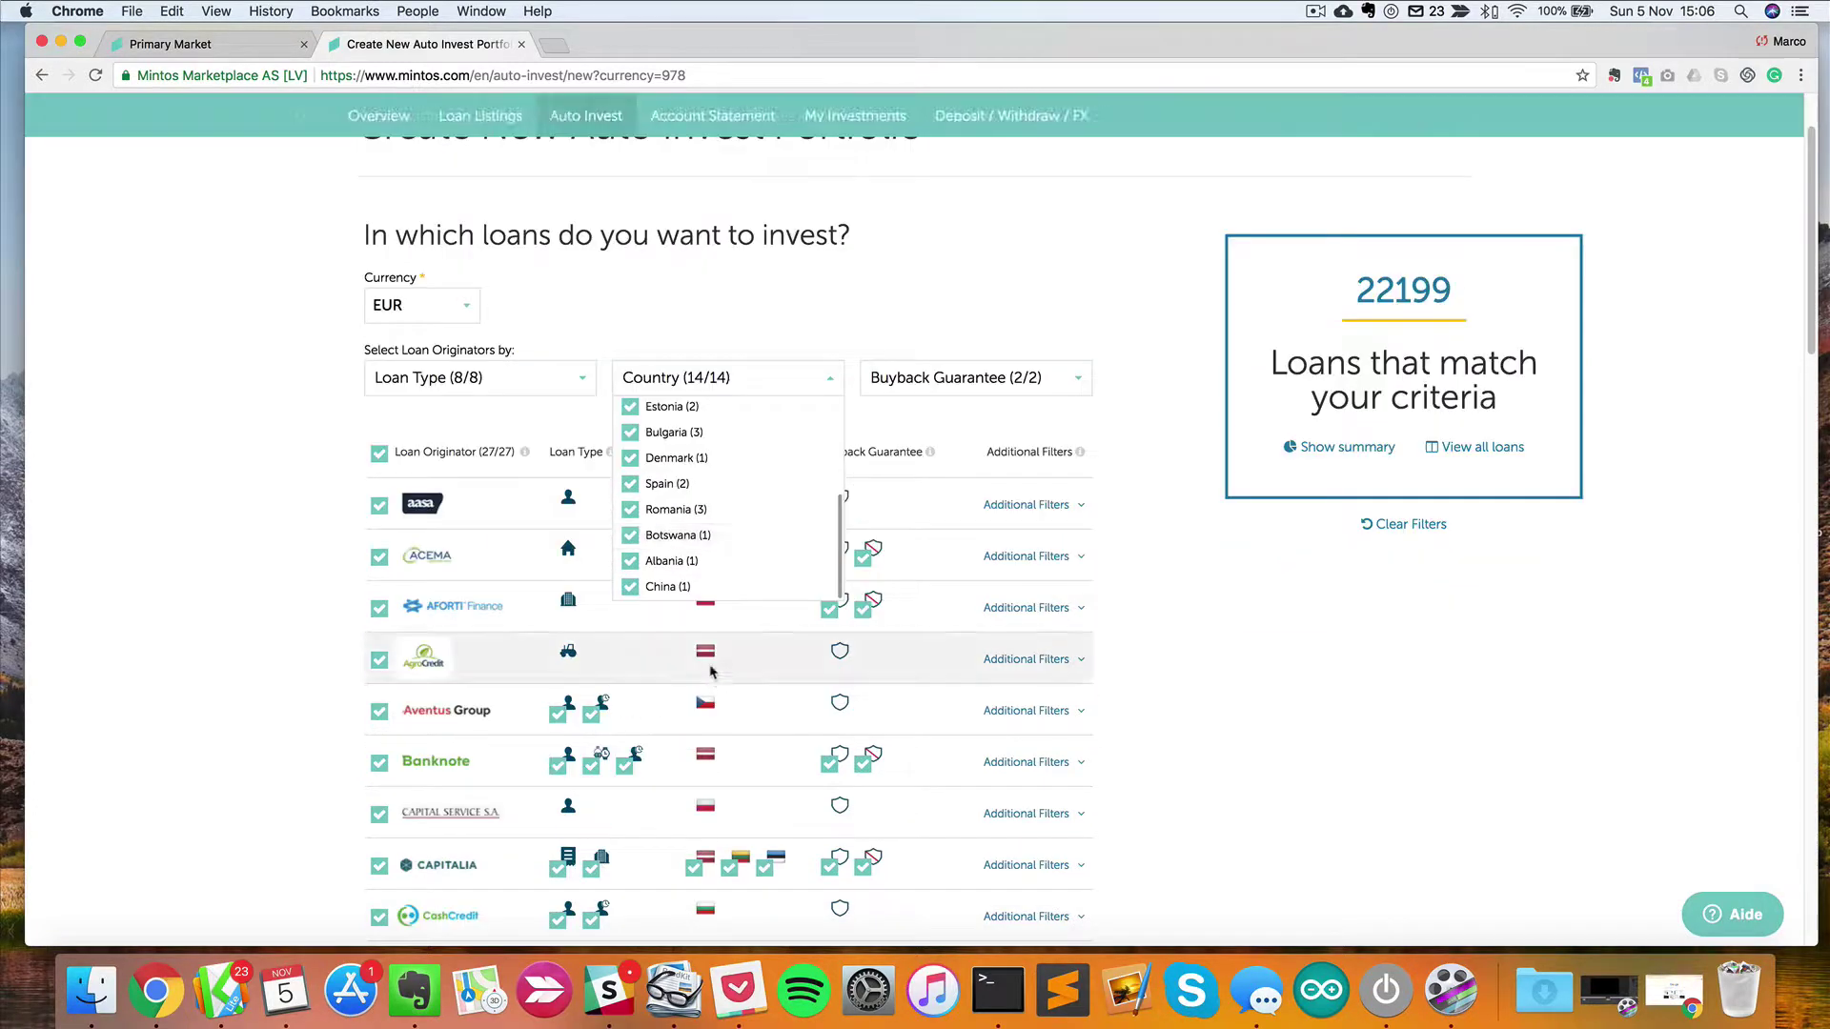
{"action": "scroll", "coordinate": [700, 591], "scroll_direction": "up", "scroll_amount": 10}
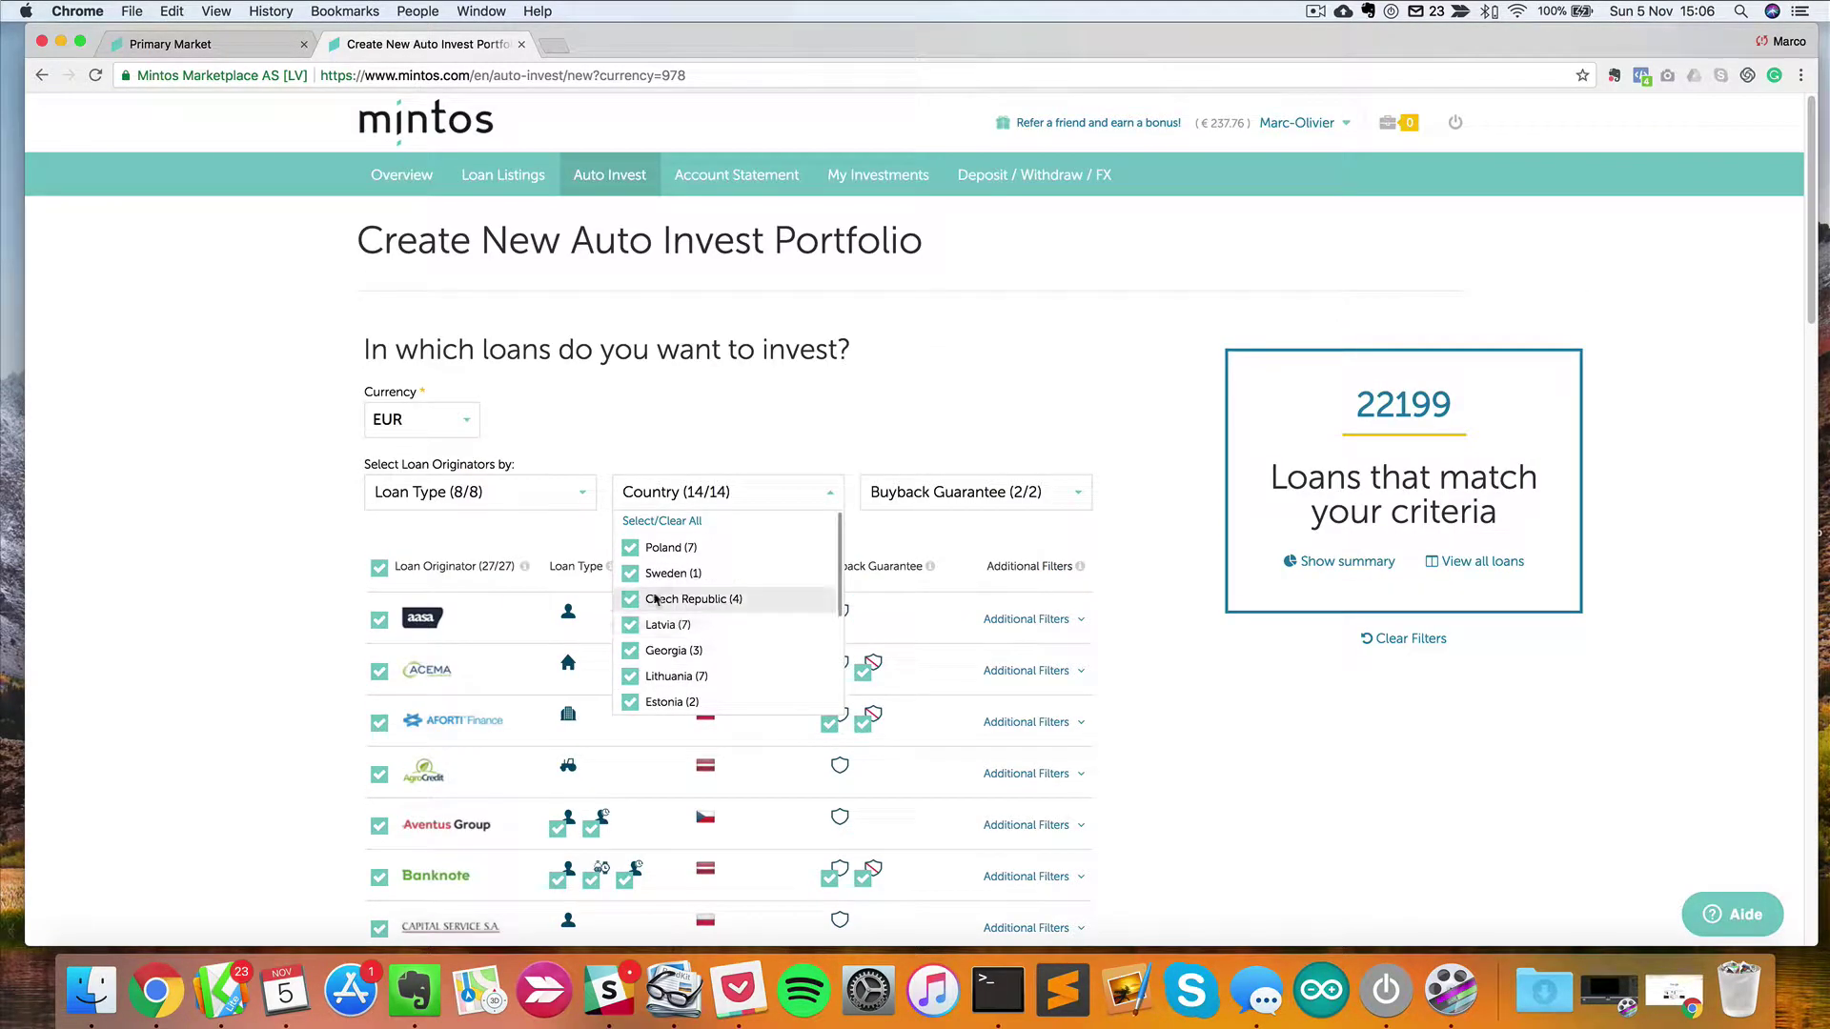
{"action": "left_click", "coordinate": [810, 502]}
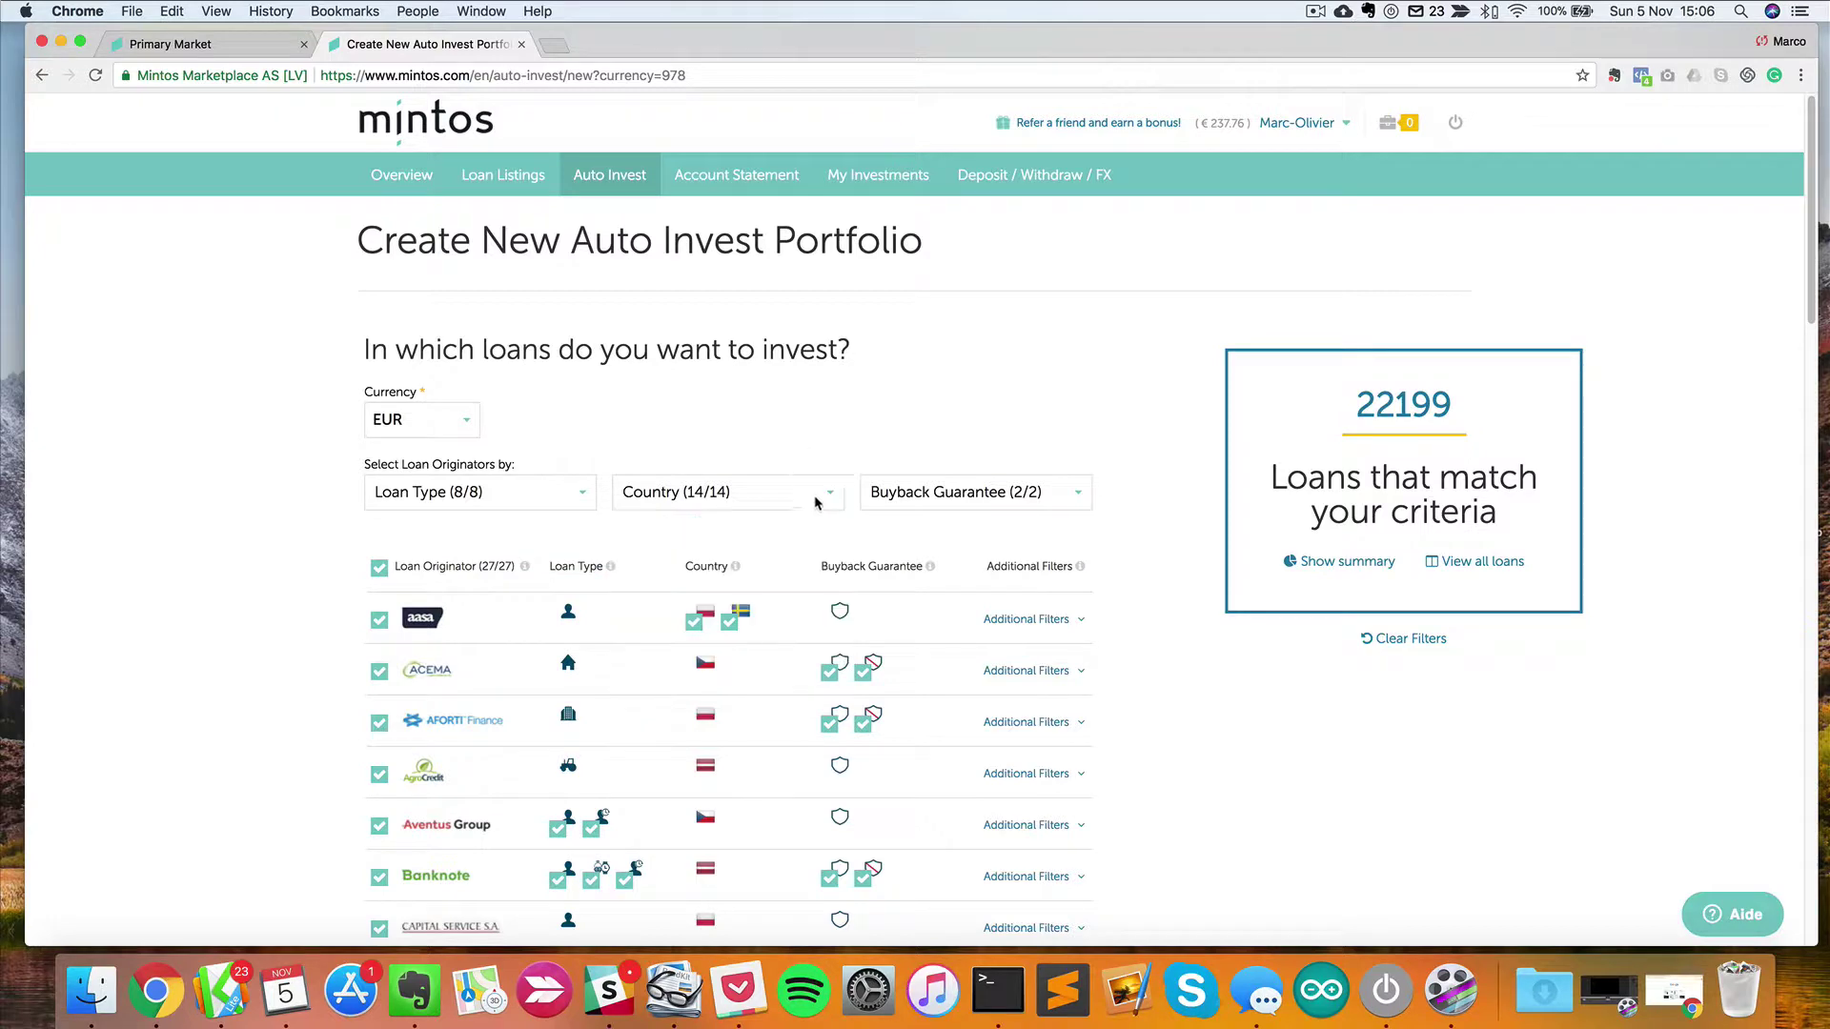
Exclude loans without a buyback guarantee by unchecking No.
{"action": "left_click", "coordinate": [992, 498]}
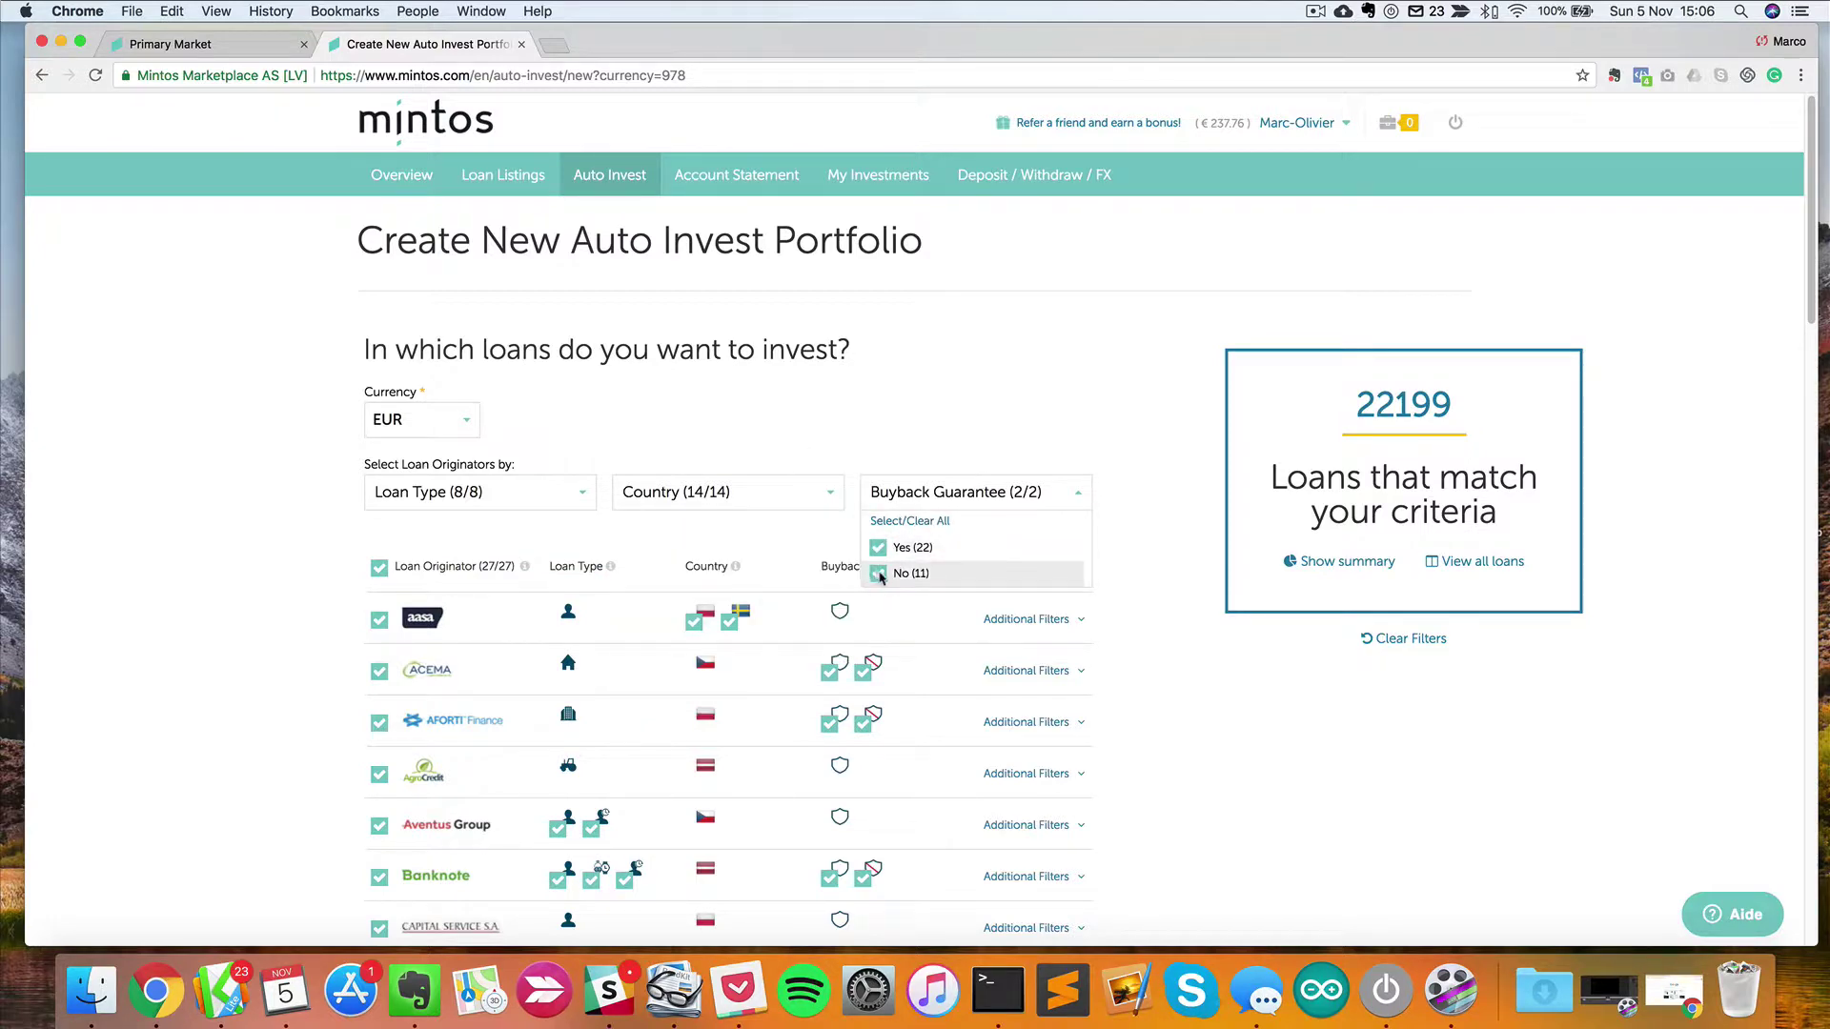
{"action": "left_click", "coordinate": [877, 574]}
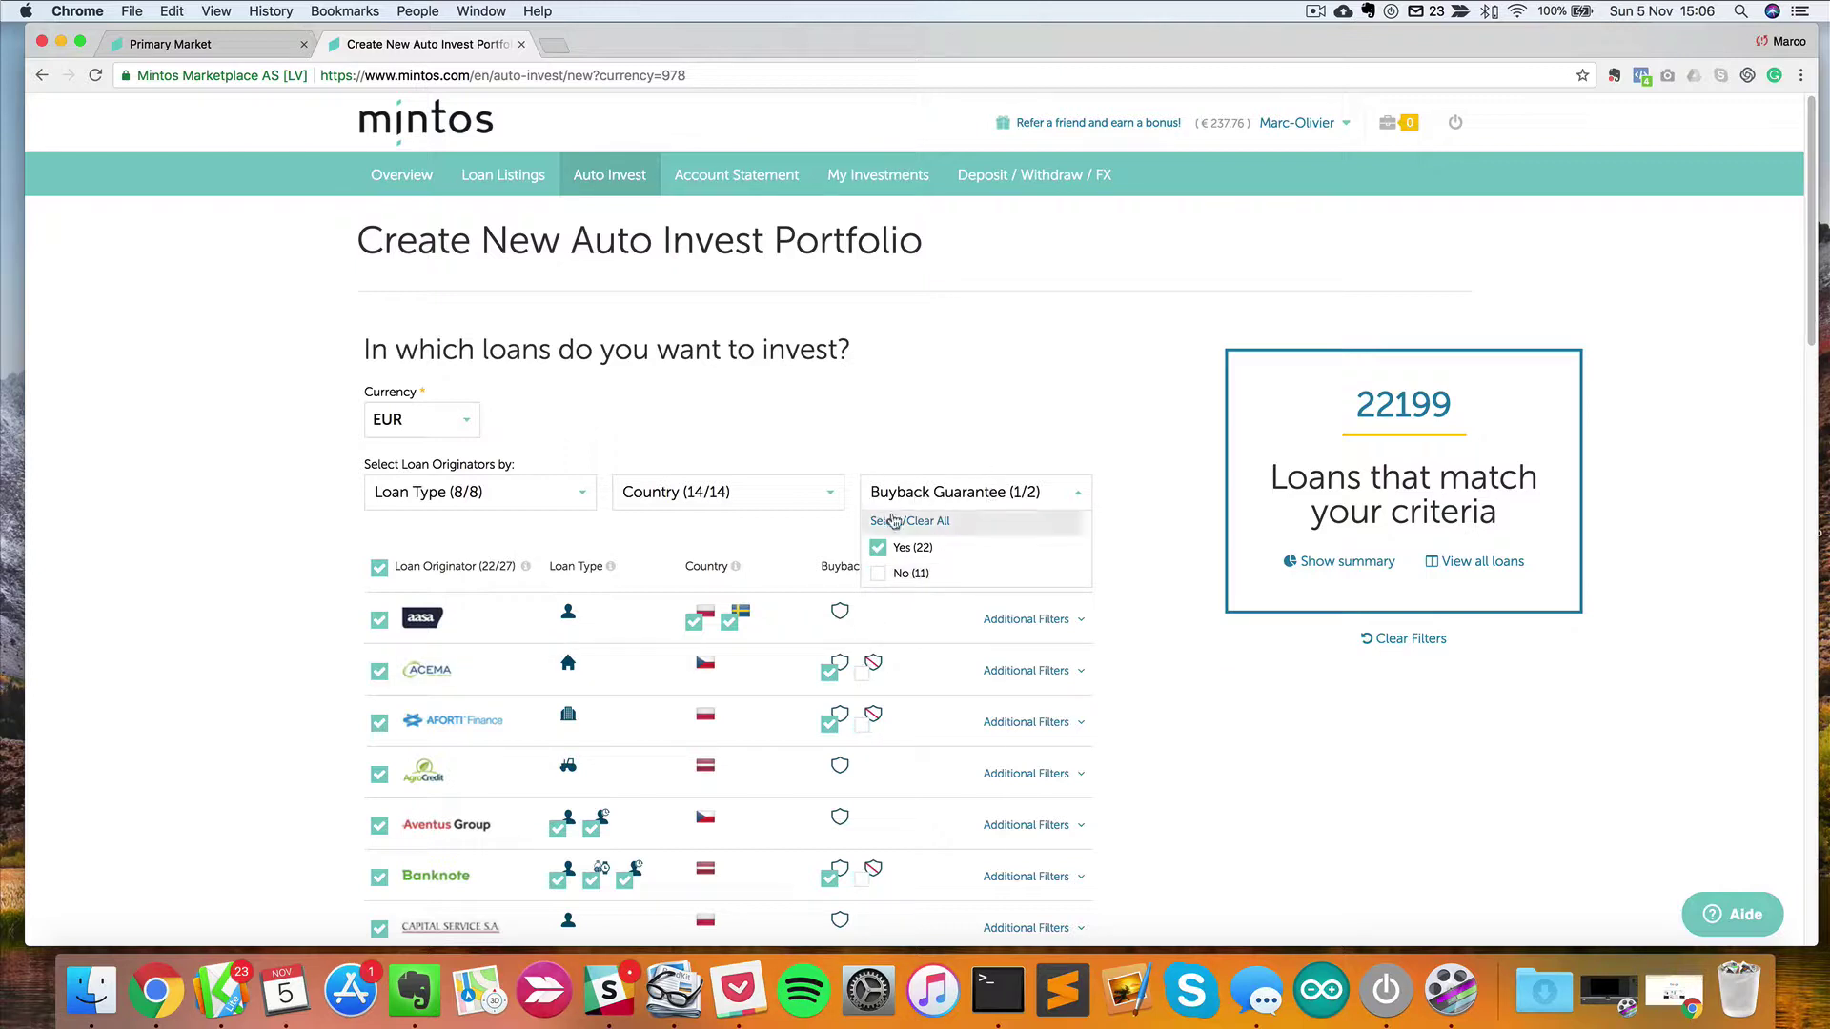
{"action": "left_click", "coordinate": [1039, 467]}
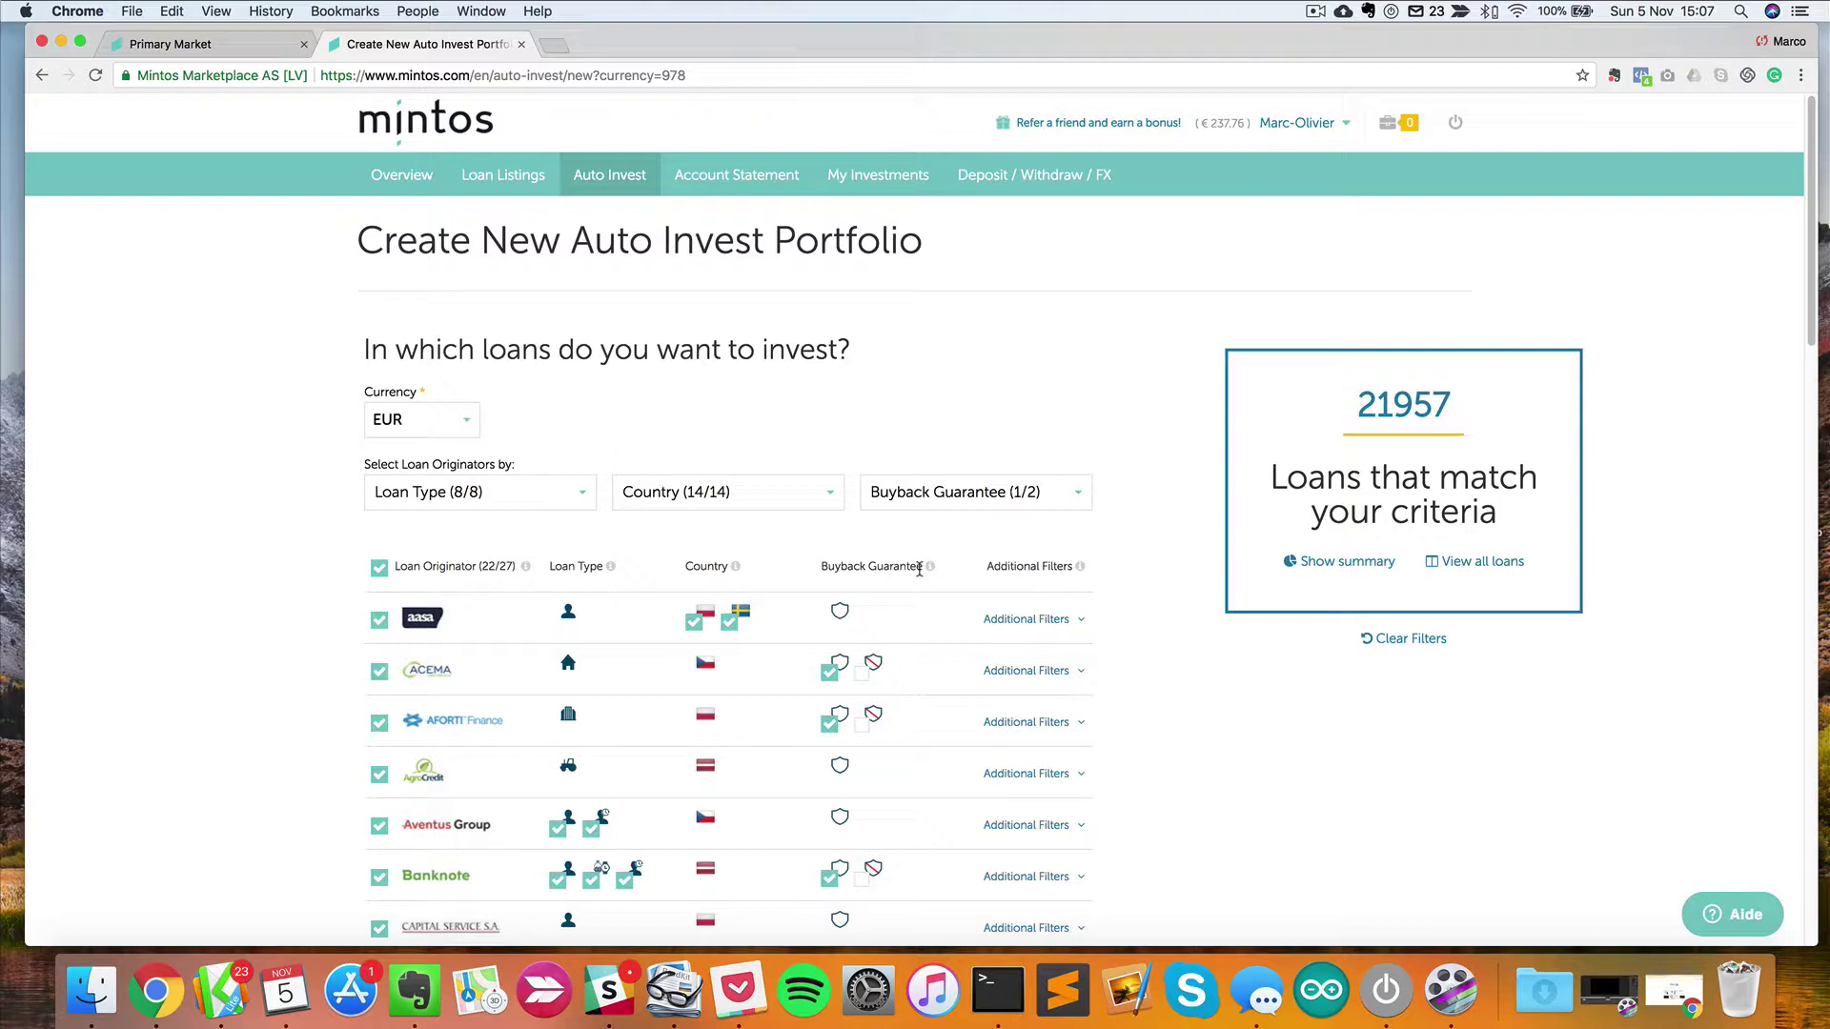
{"action": "scroll", "coordinate": [920, 569], "scroll_direction": "down", "scroll_amount": 2}
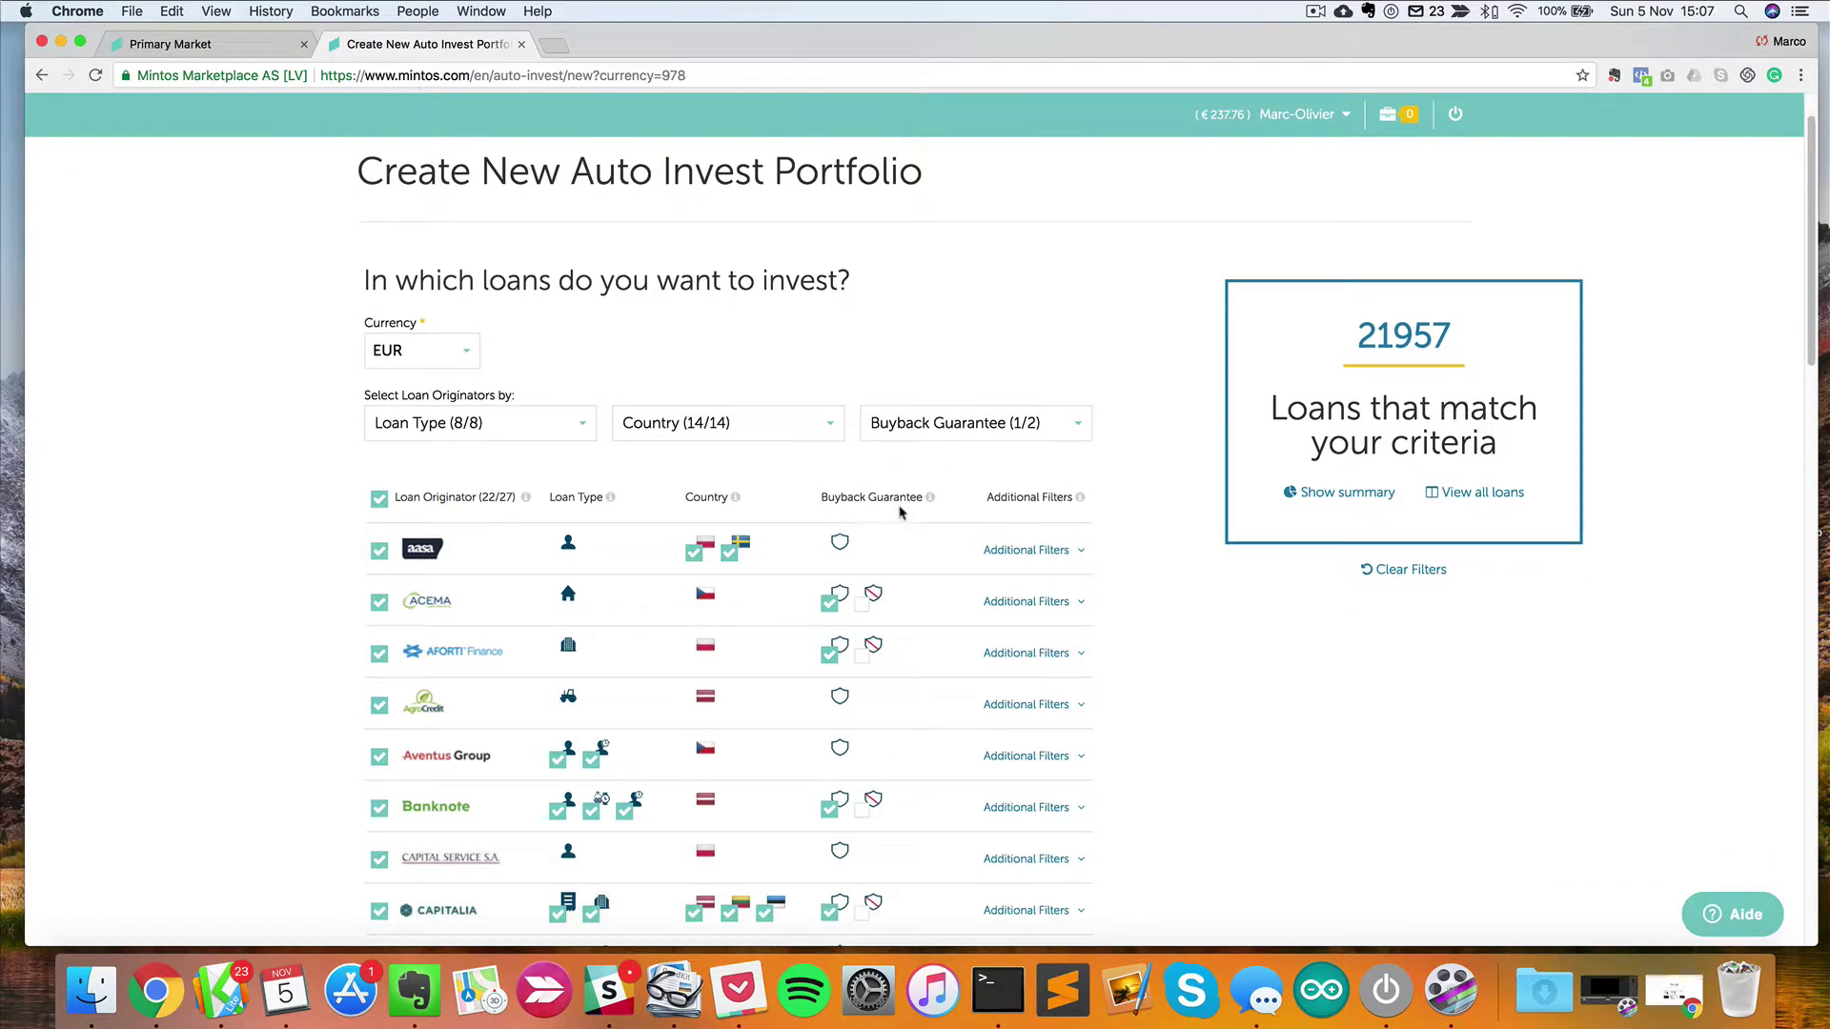
{"action": "left_click", "coordinate": [953, 426]}
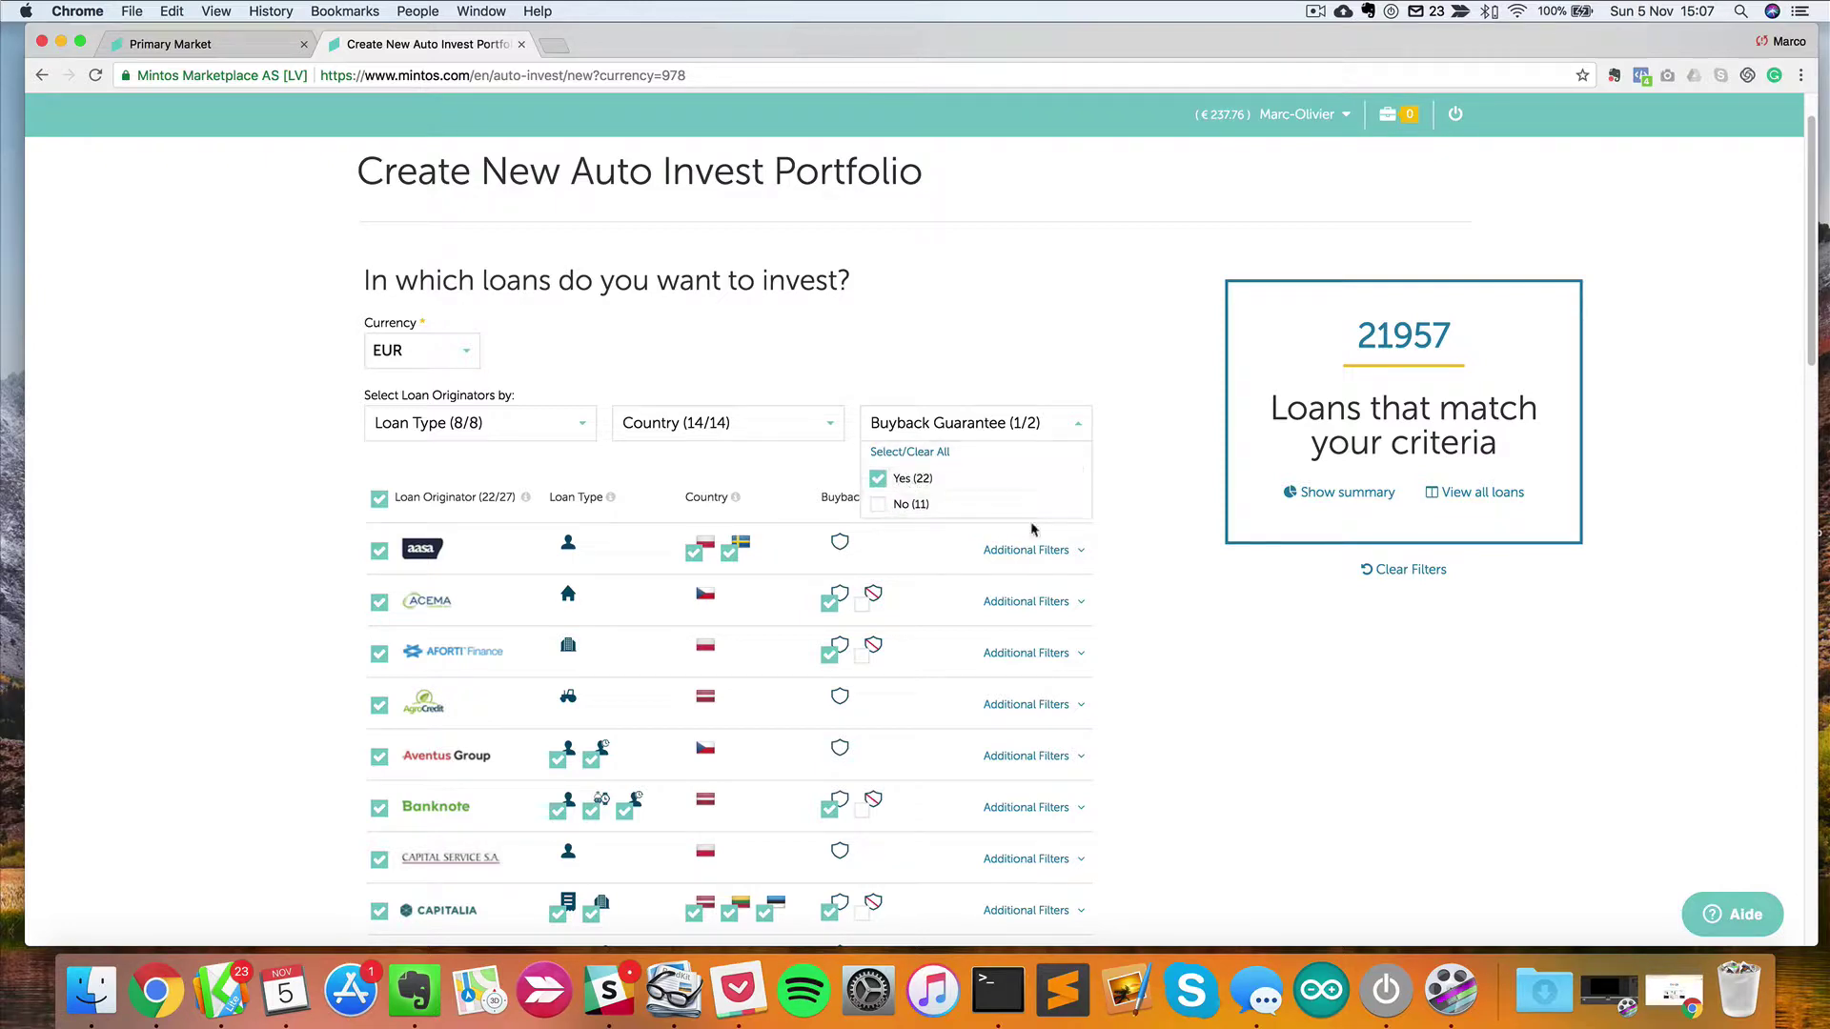
{"action": "scroll", "coordinate": [1139, 578], "scroll_direction": "down", "scroll_amount": 15}
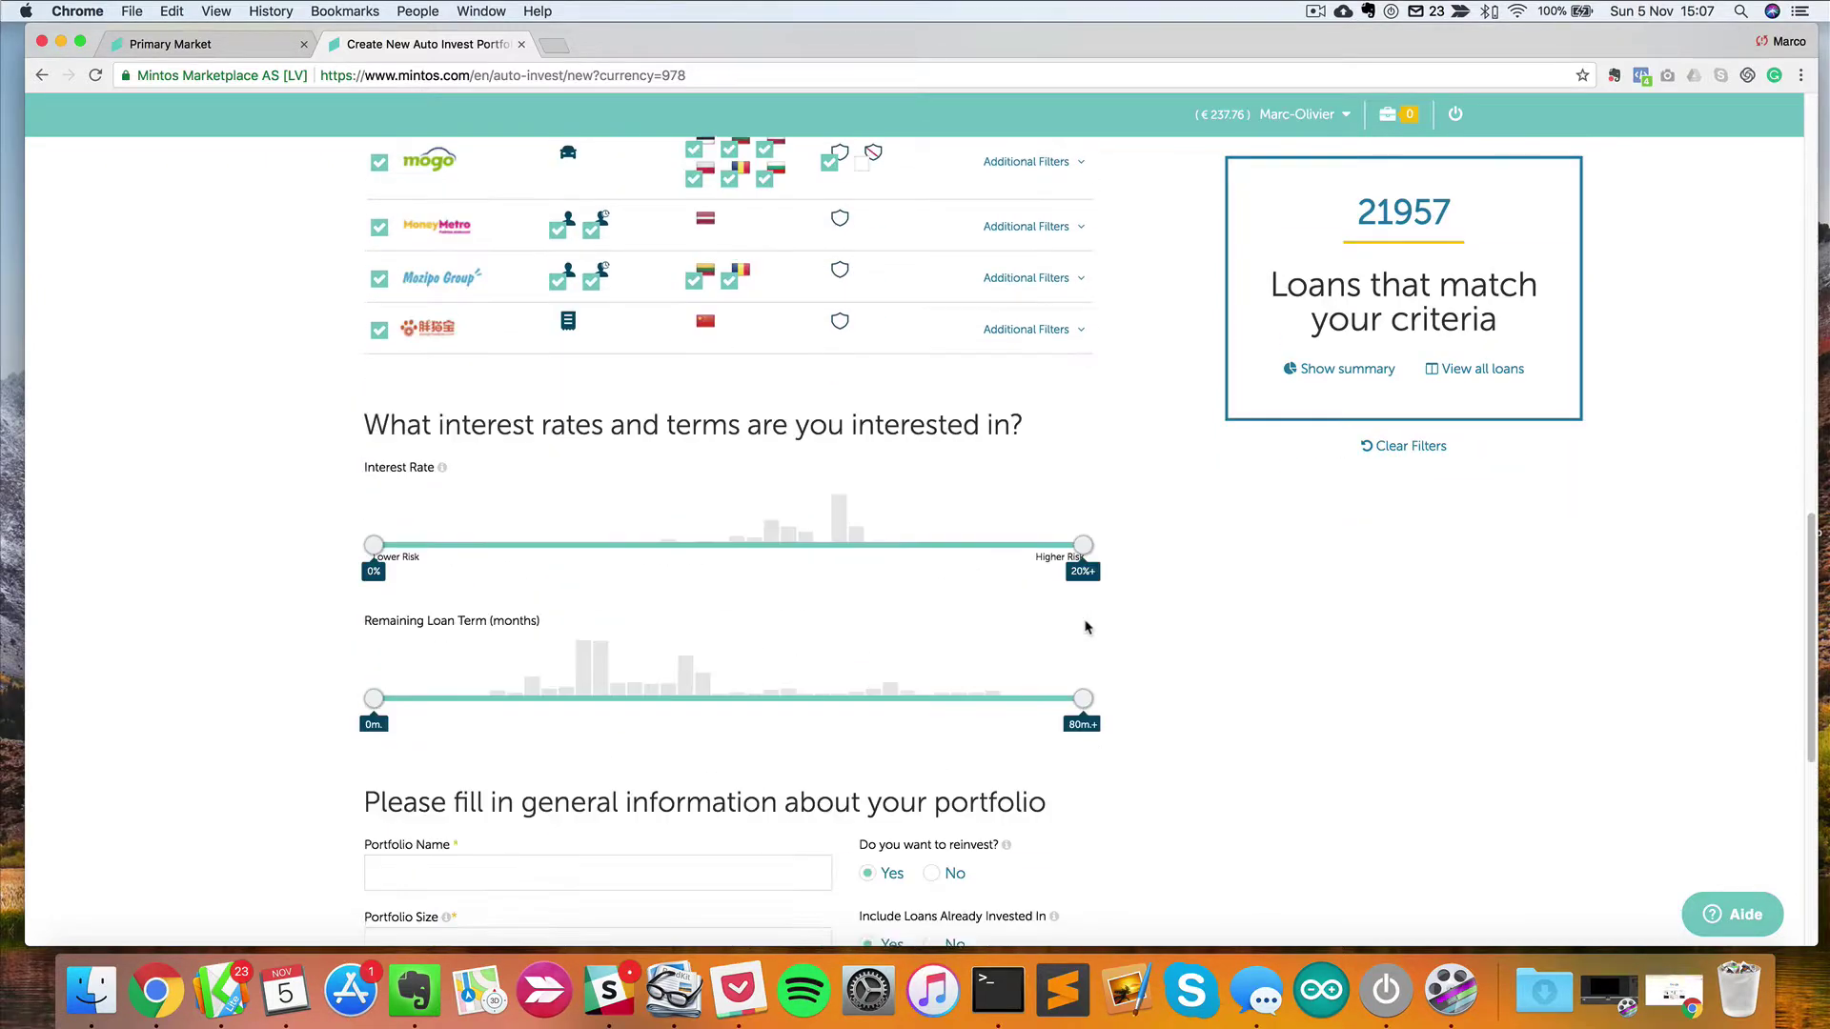
{"action": "scroll", "coordinate": [1087, 626], "scroll_direction": "up", "scroll_amount": 15}
{"action": "scroll", "coordinate": [1087, 626], "scroll_direction": "down", "scroll_amount": 15}
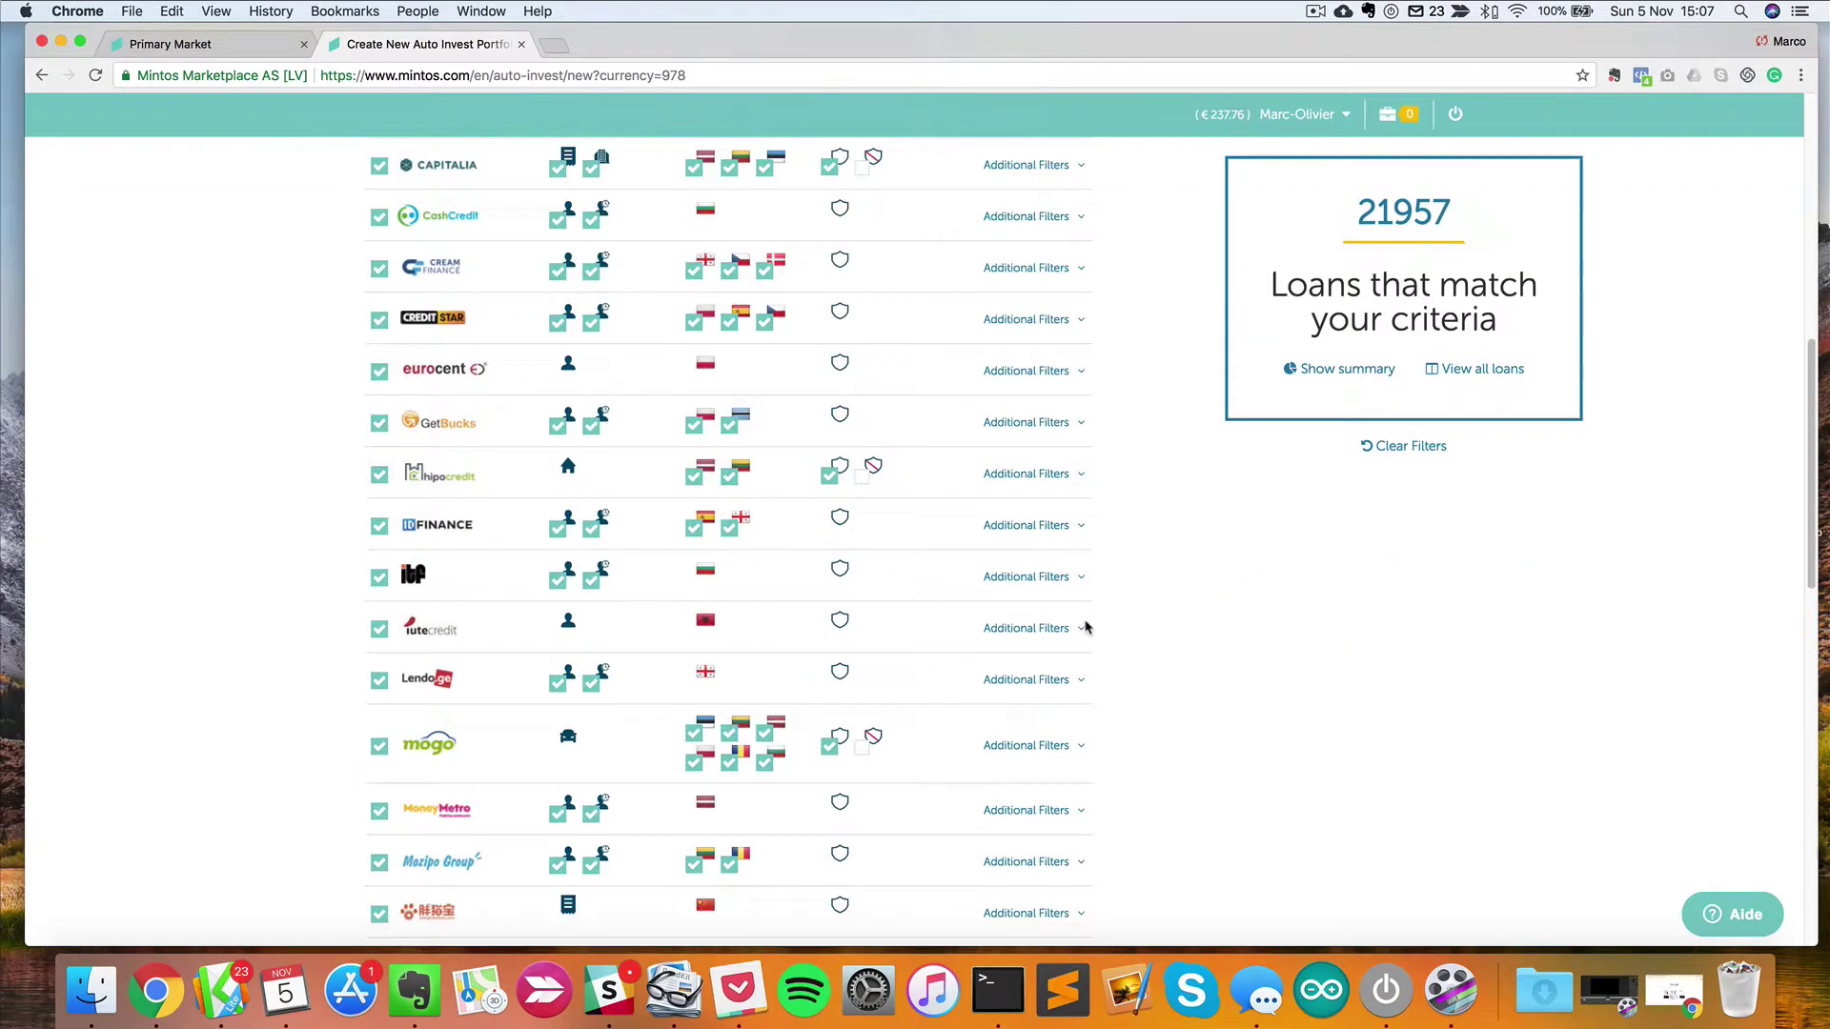
{"action": "scroll", "coordinate": [1086, 627], "scroll_direction": "down", "scroll_amount": 5}
{"action": "scroll", "coordinate": [1026, 469], "scroll_direction": "down", "scroll_amount": 3}
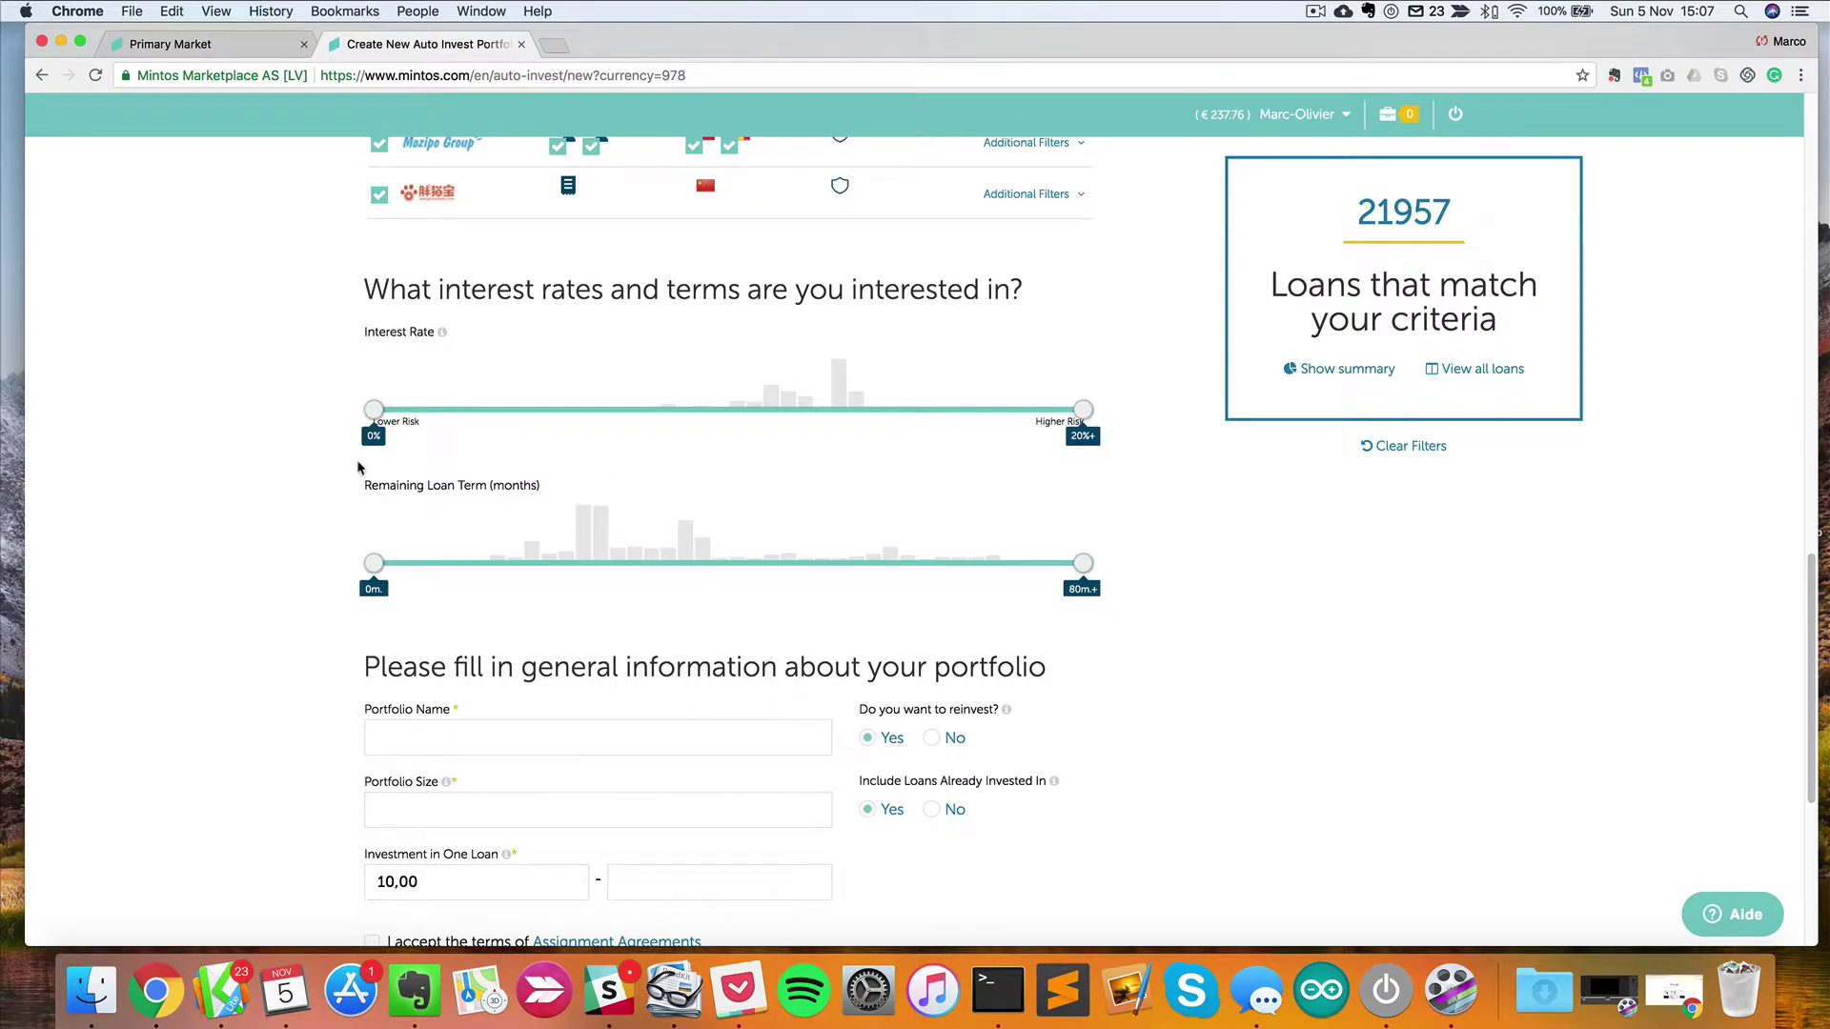
{"action": "mouse_move", "coordinate": [859, 399]}
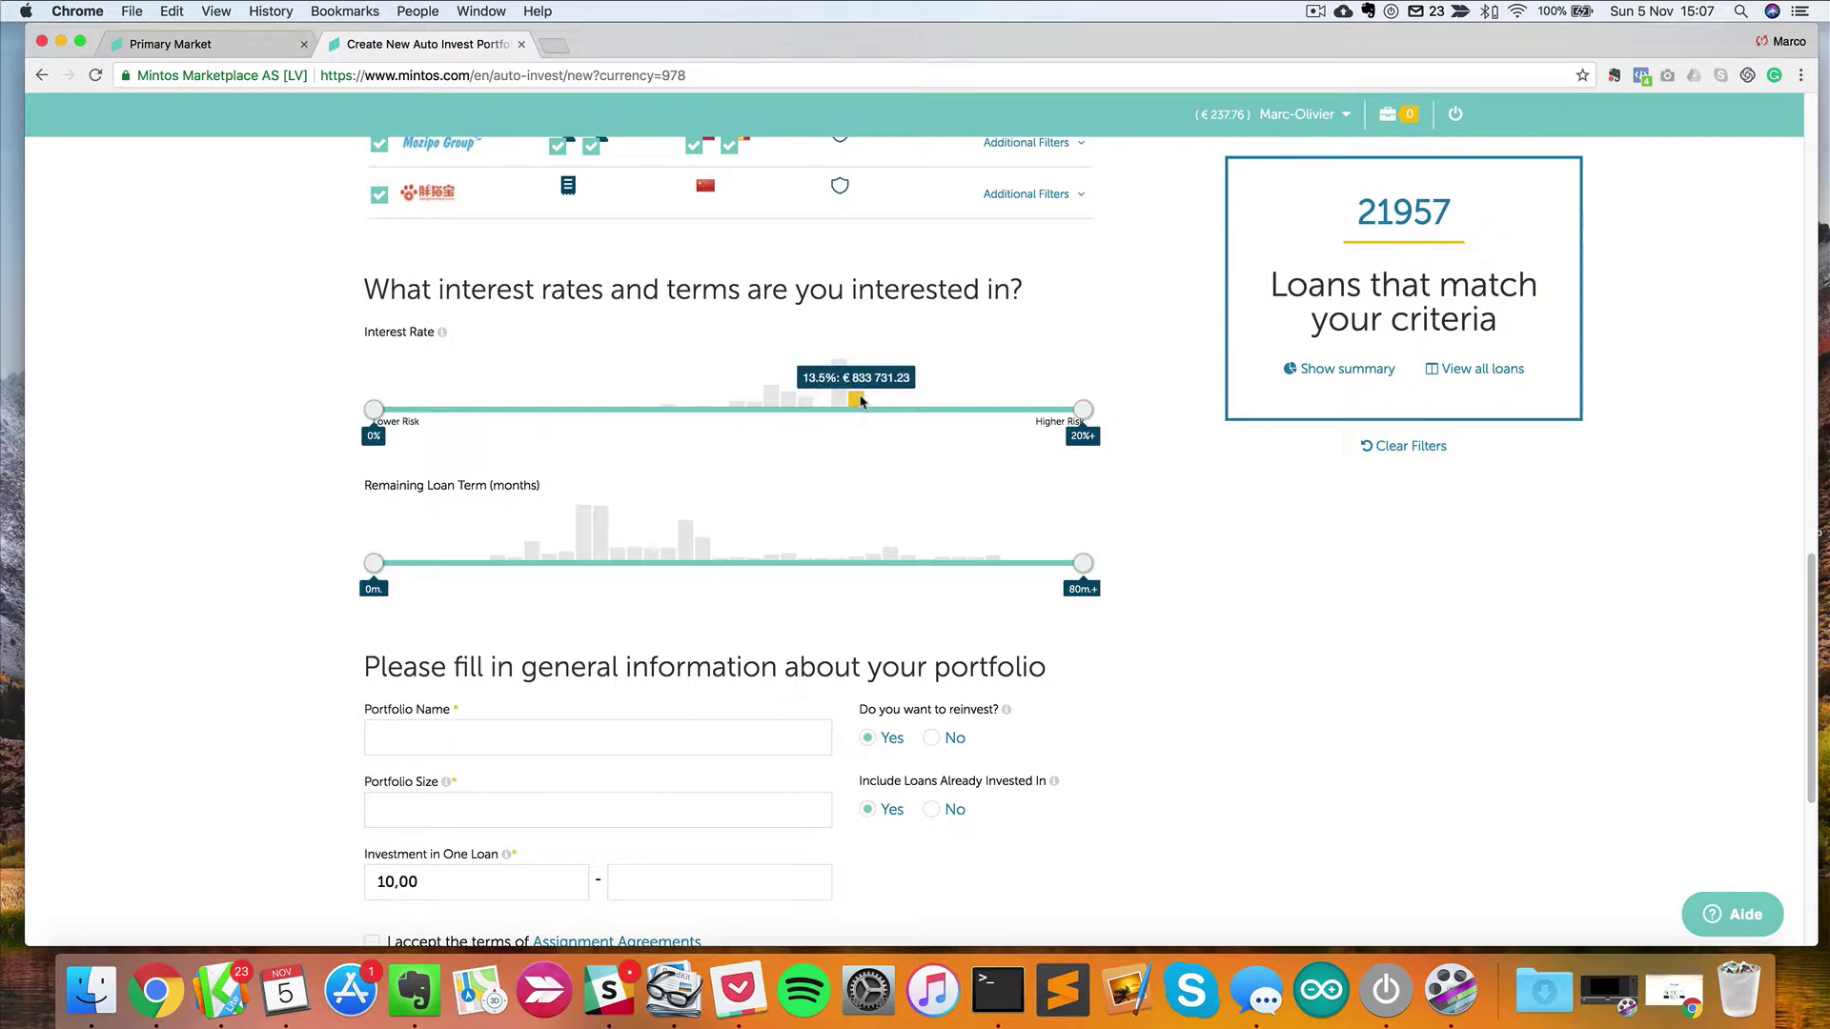
{"action": "scroll", "coordinate": [724, 419], "scroll_direction": "up", "scroll_amount": 1}
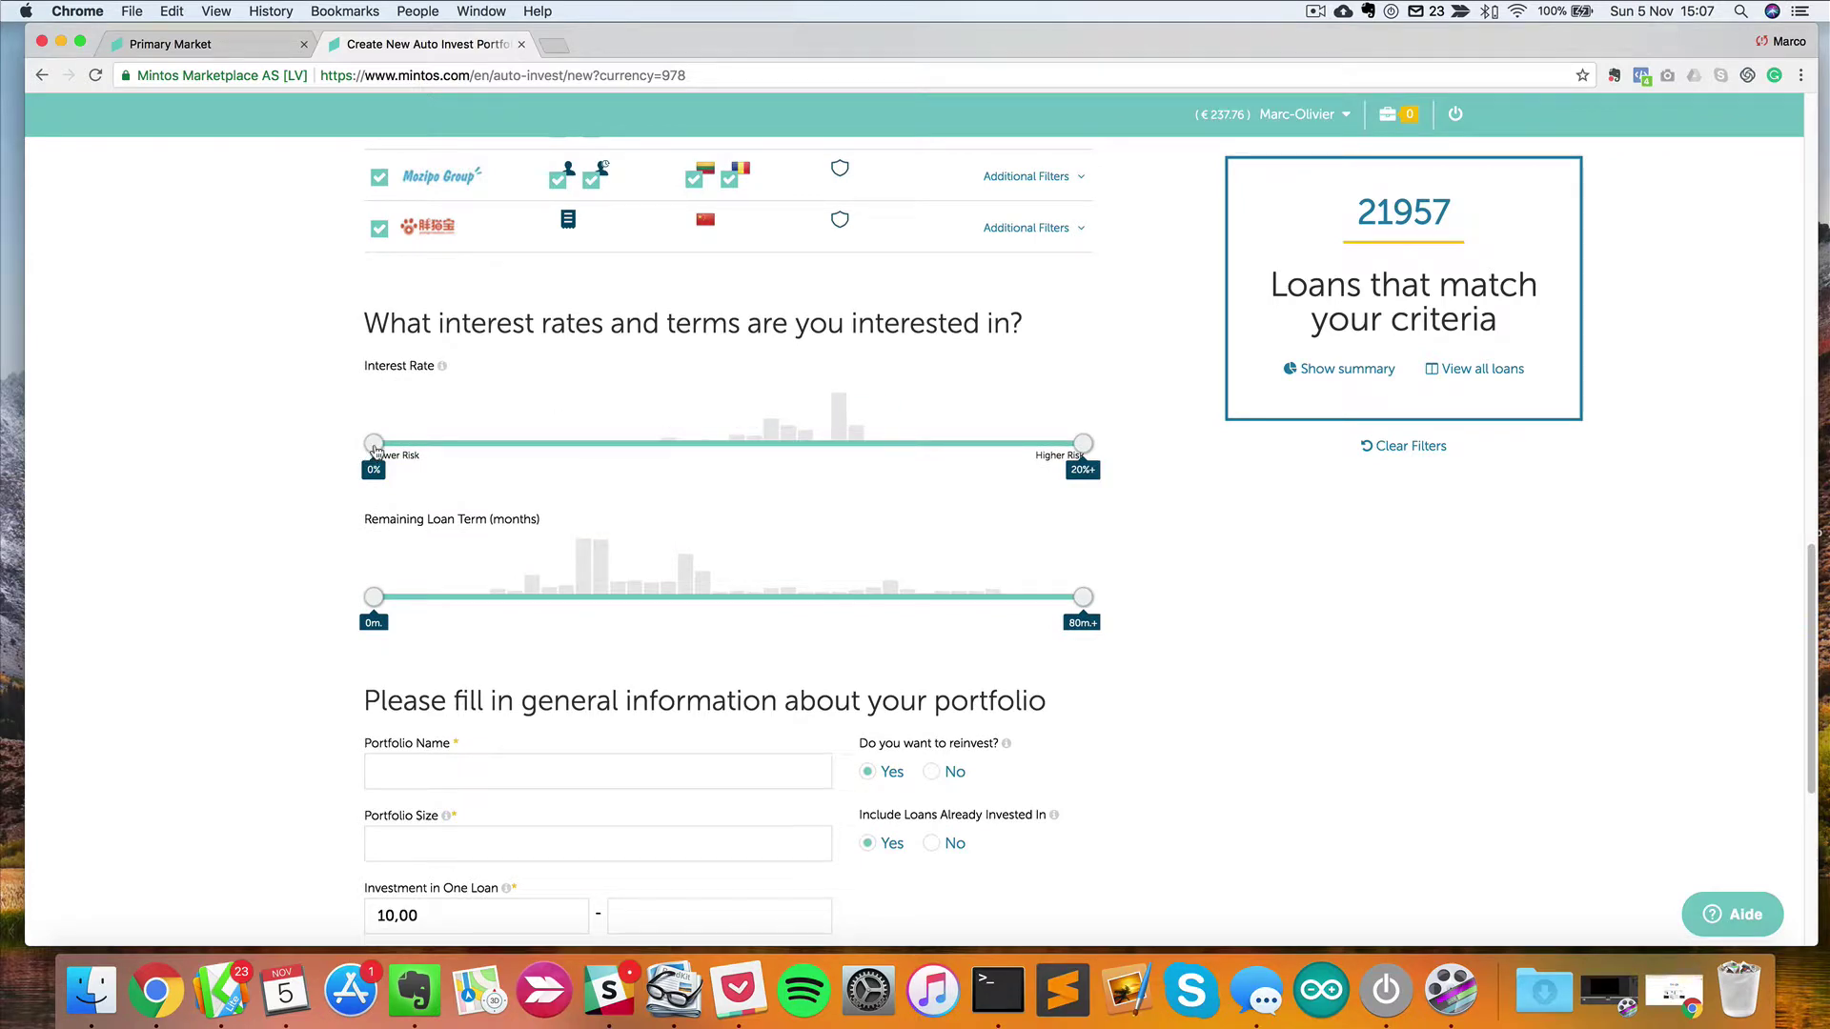
{"action": "left_click_drag", "start_coordinate": [375, 446], "coordinate": [800, 444]}
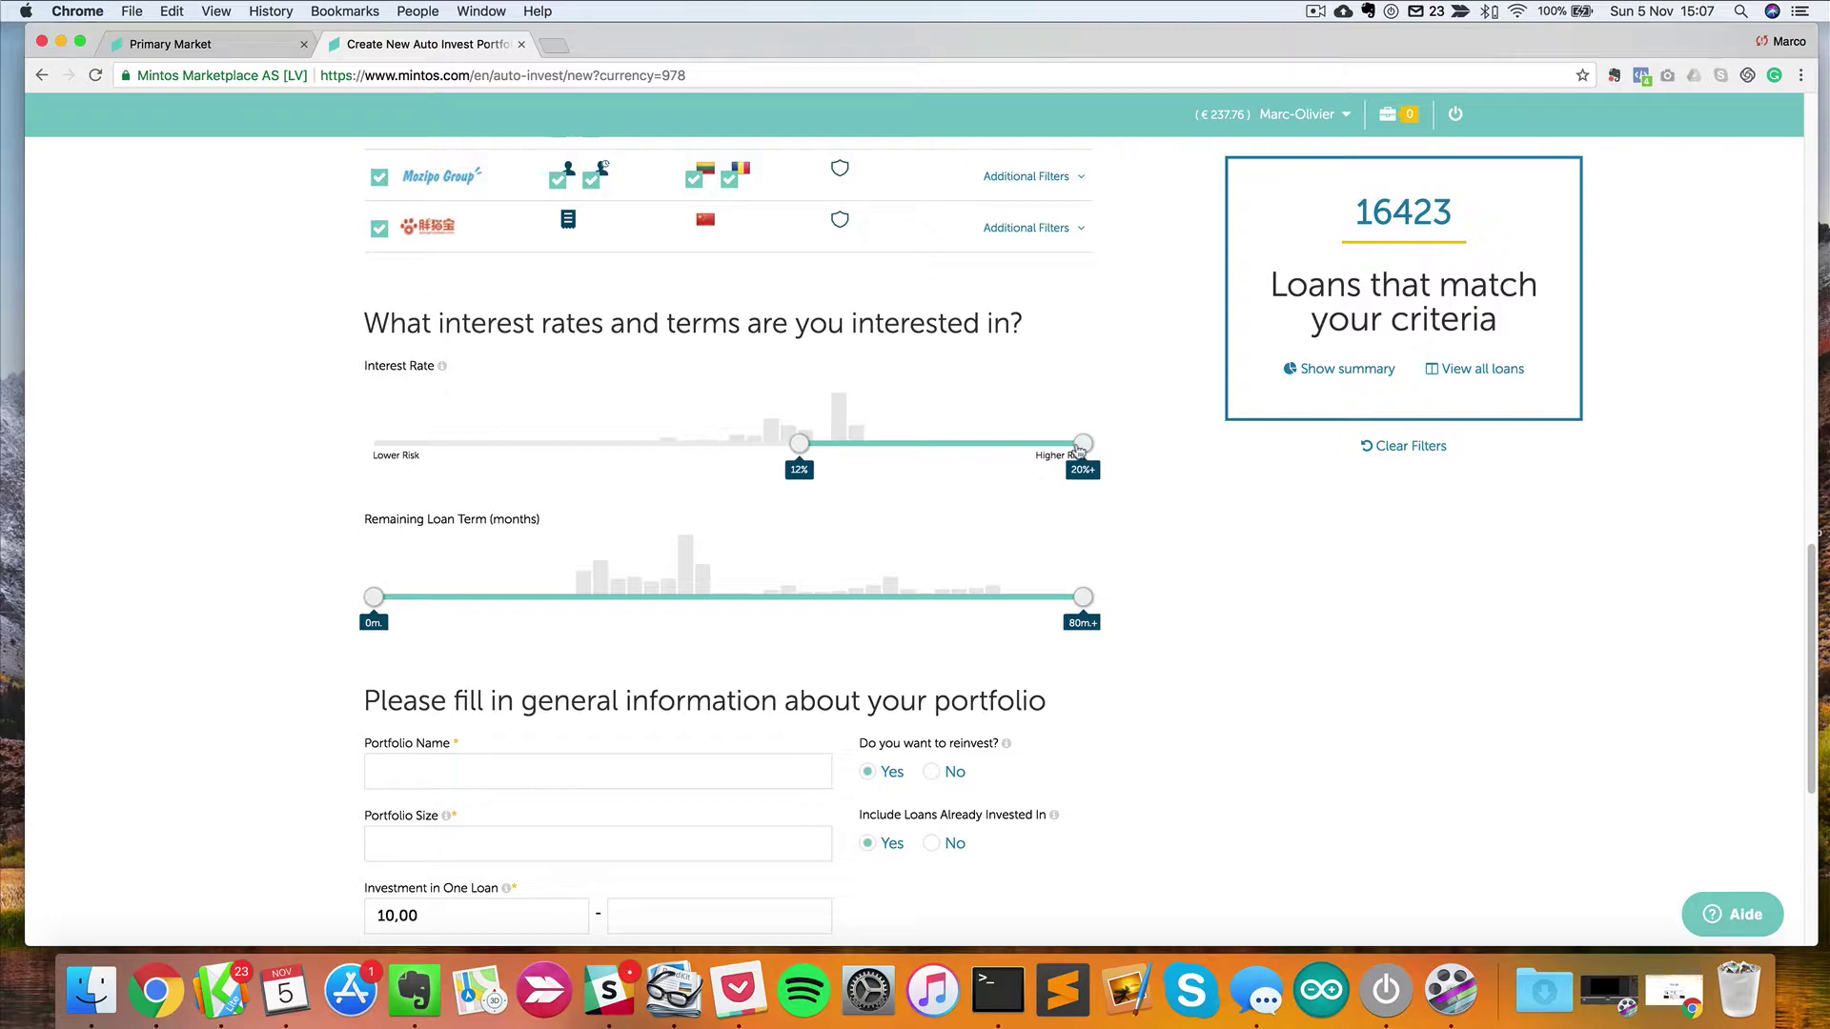
{"action": "mouse_move", "coordinate": [1078, 450]}
{"action": "left_mouse_down"}
{"action": "mouse_move", "coordinate": [1060, 447]}
{"action": "mouse_move", "coordinate": [1091, 455]}
{"action": "left_mouse_up"}
{"action": "scroll", "coordinate": [878, 543], "scroll_direction": "up", "scroll_amount": 10}
{"action": "scroll", "coordinate": [839, 487], "scroll_direction": "up", "scroll_amount": 3}
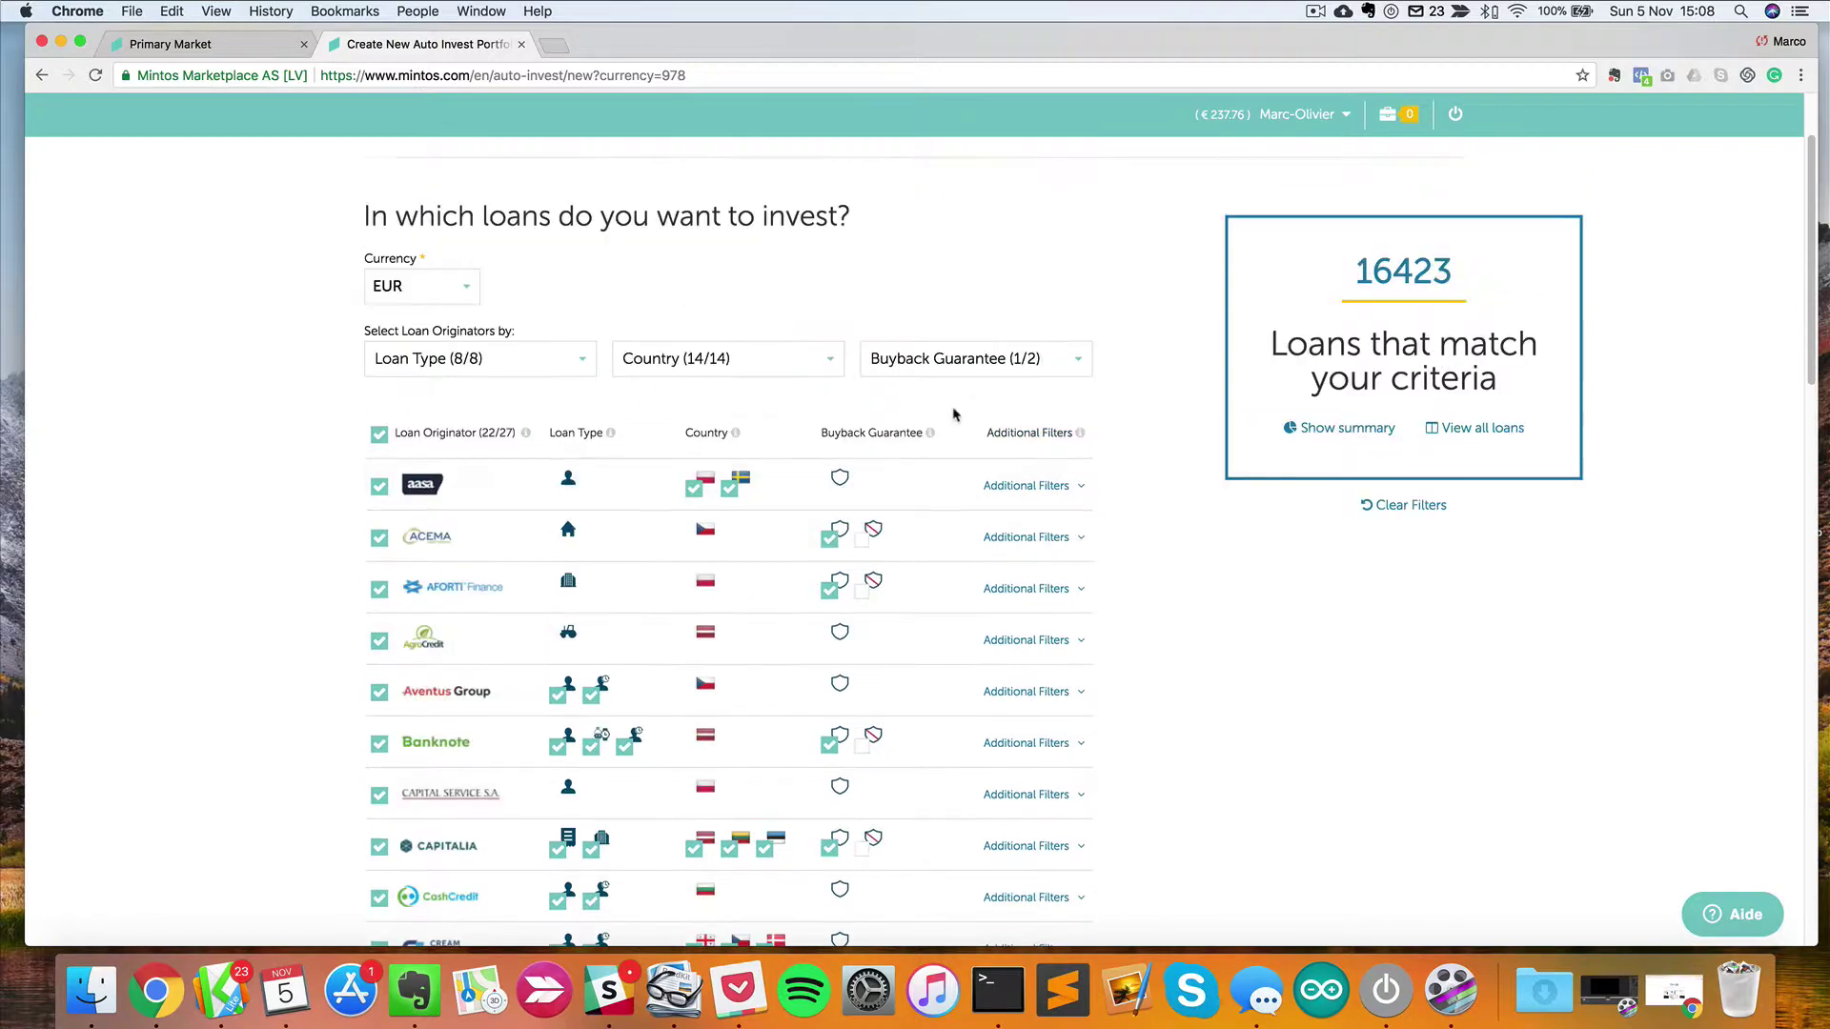
{"action": "left_click", "coordinate": [984, 359]}
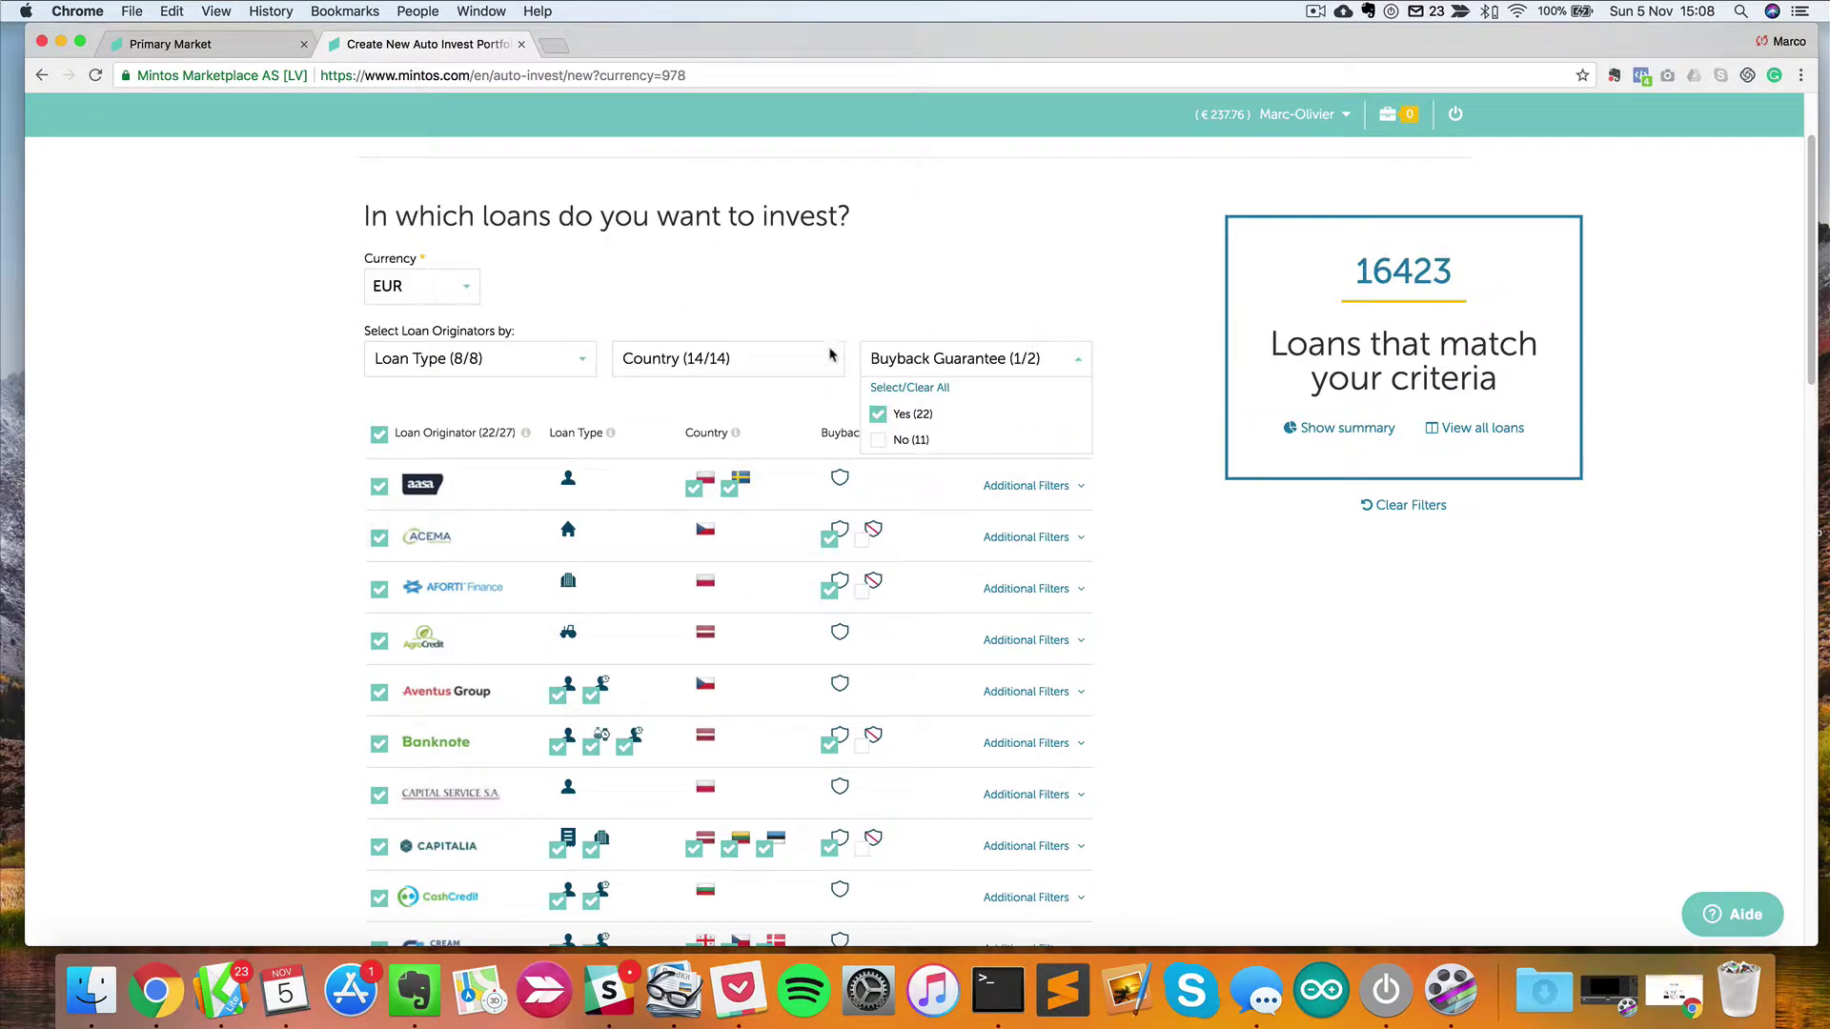
{"action": "left_click", "coordinate": [934, 346]}
{"action": "scroll", "coordinate": [1010, 649], "scroll_direction": "down", "scroll_amount": 15}
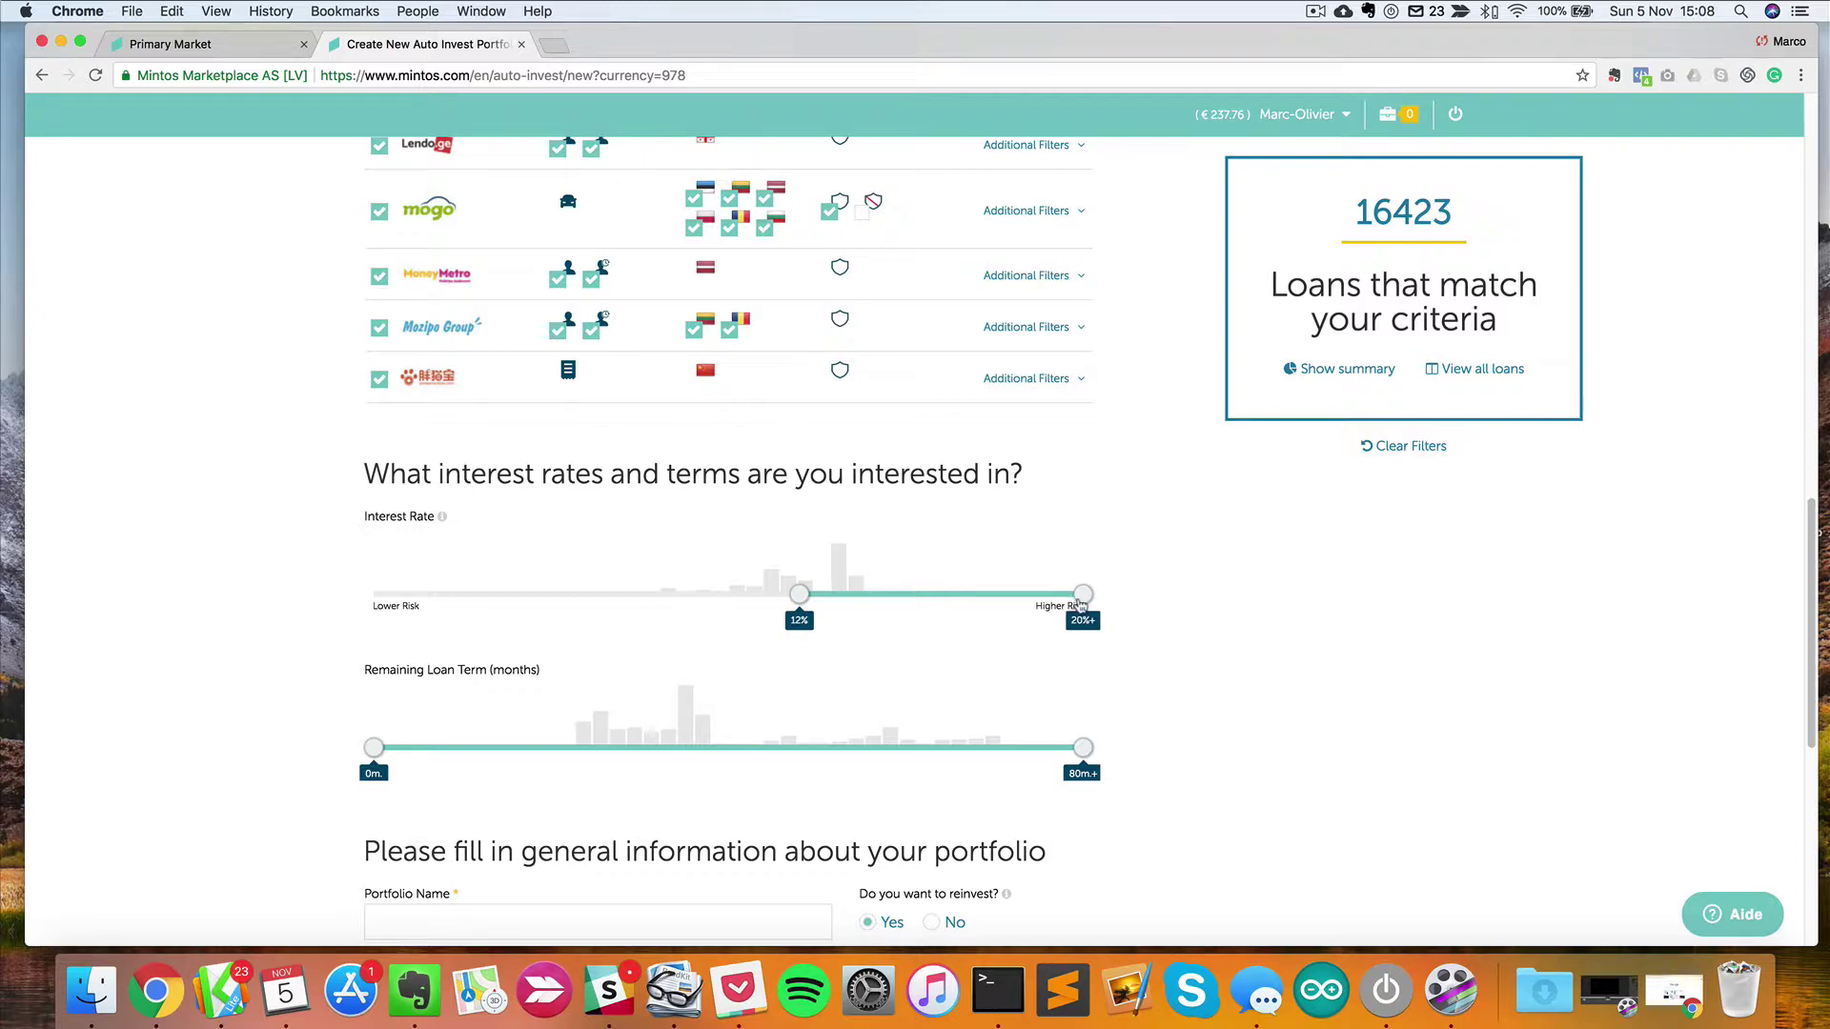
{"action": "scroll", "coordinate": [1140, 668], "scroll_direction": "down", "scroll_amount": 3}
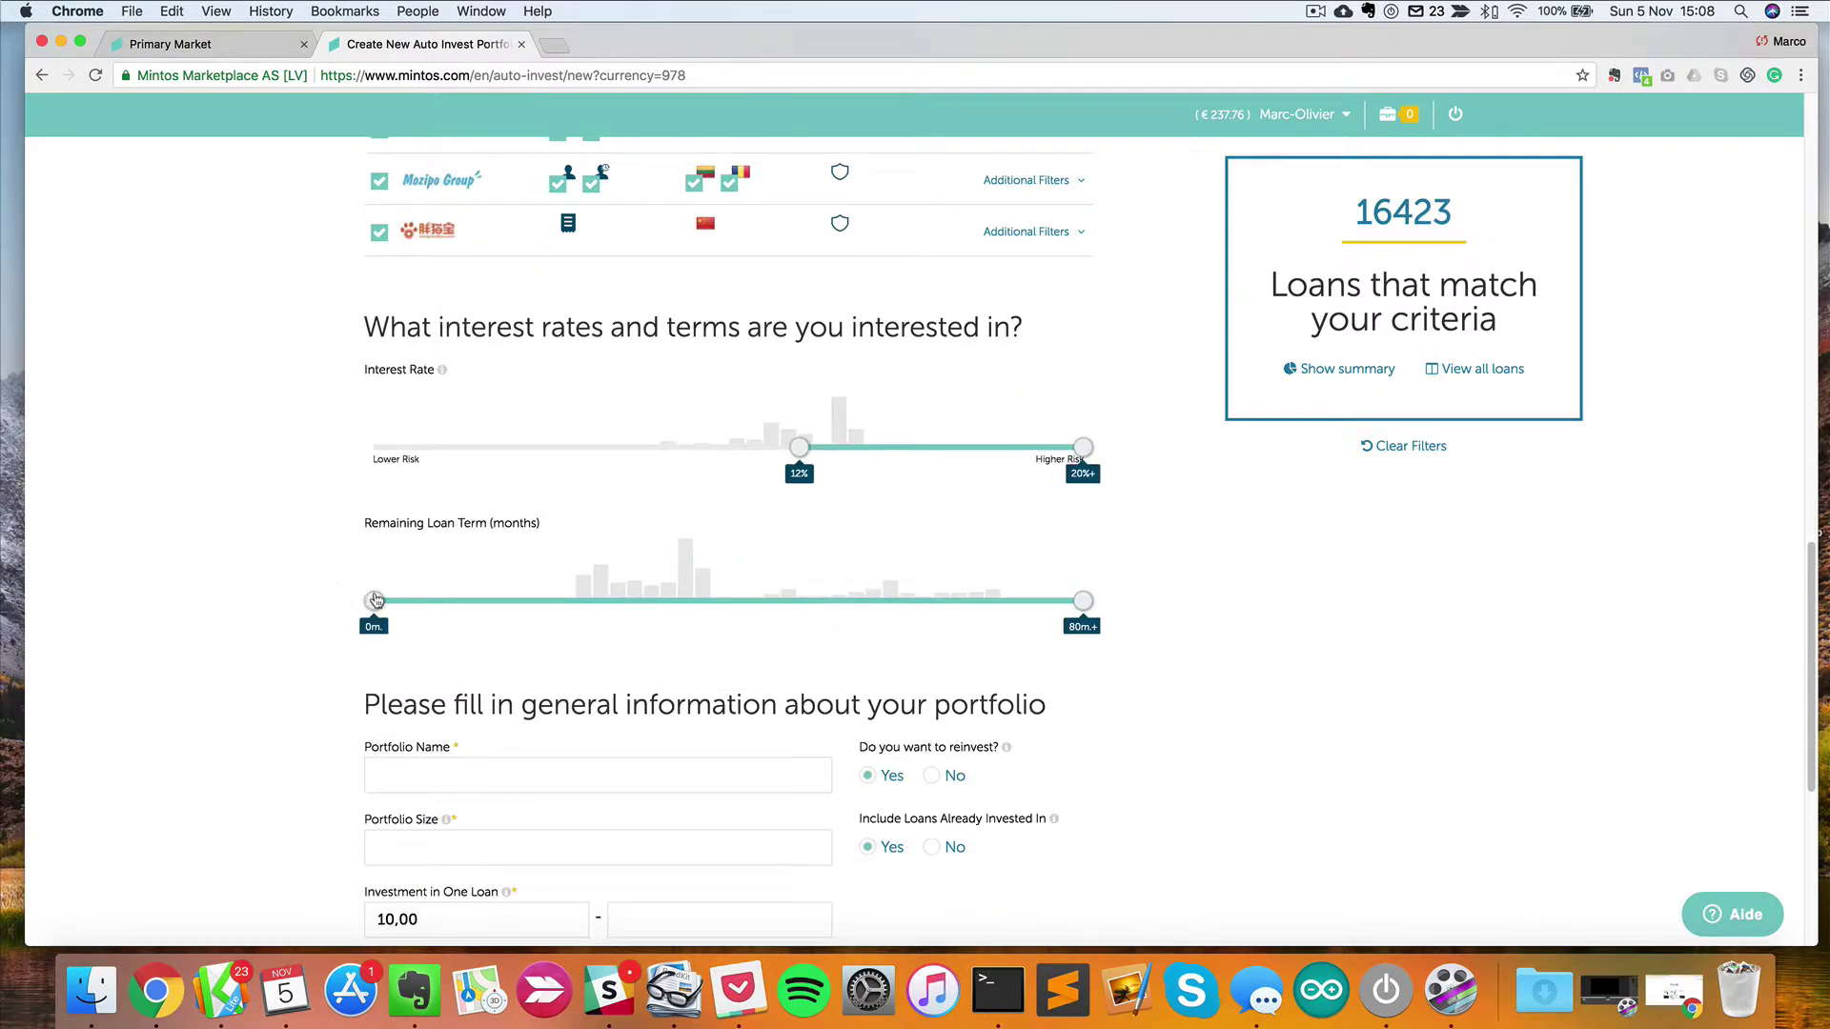
{"action": "triple_click", "coordinate": [564, 530]}
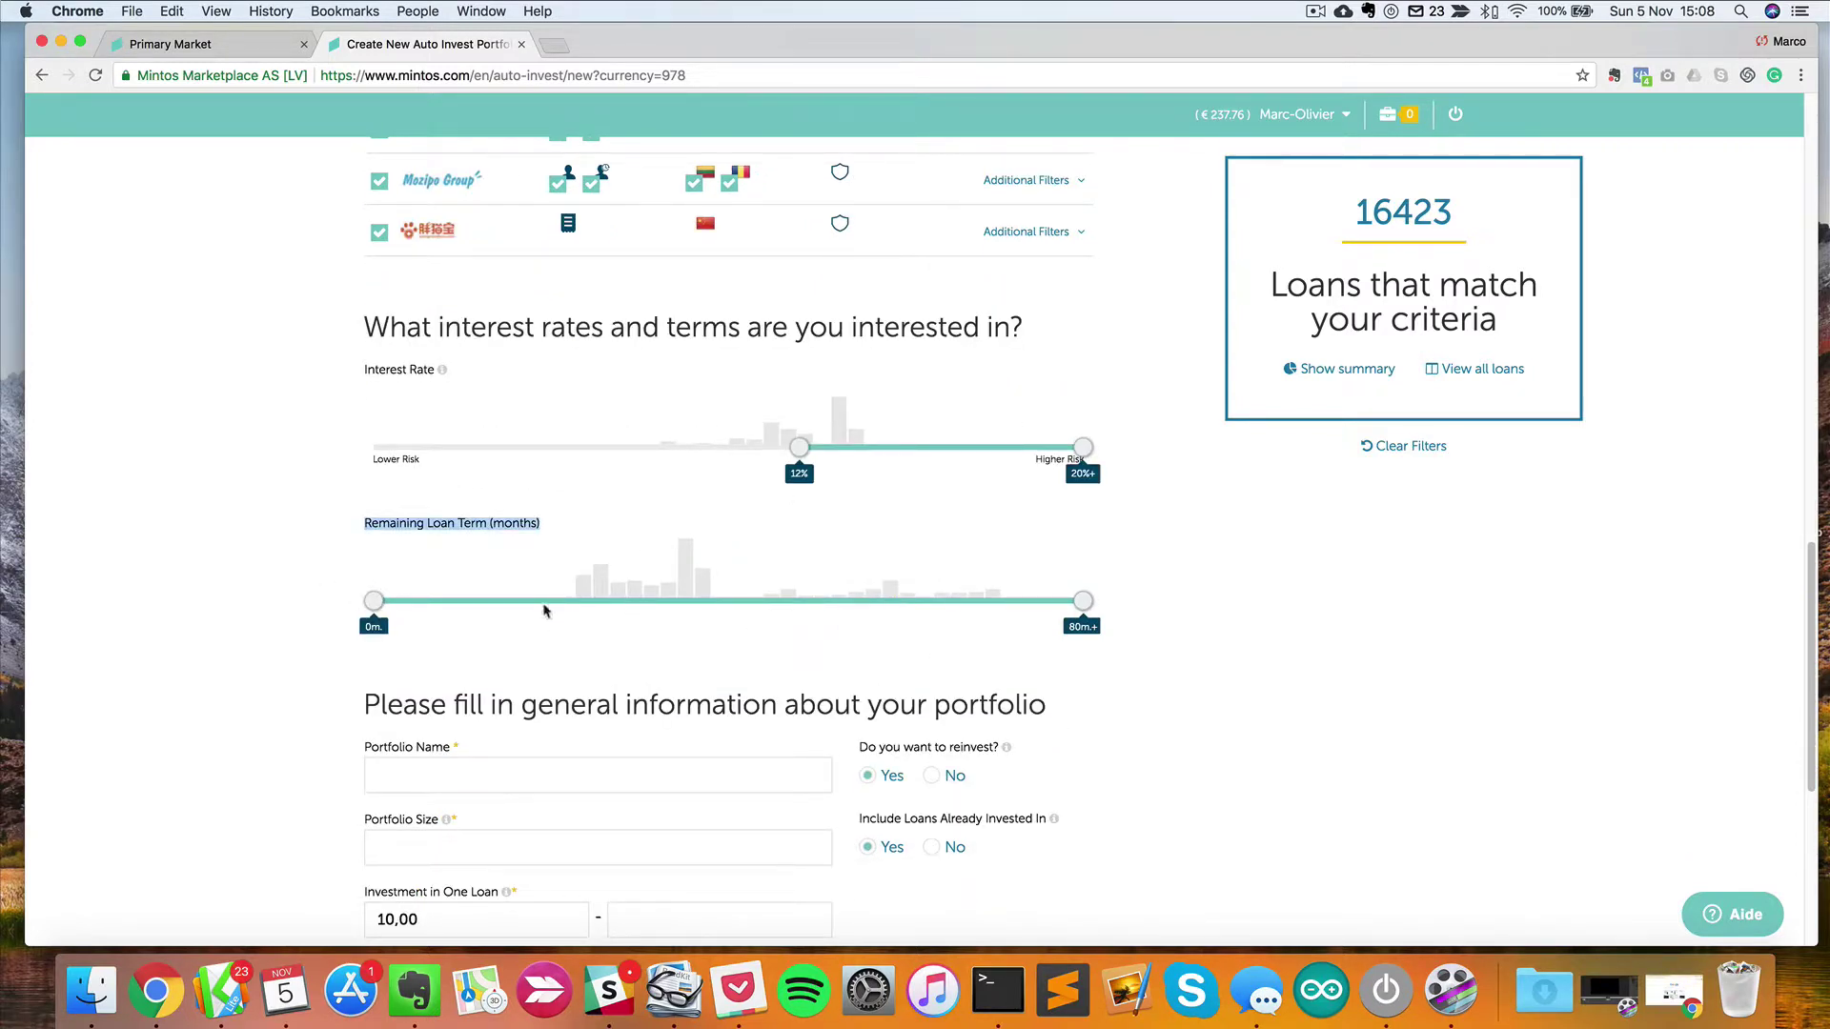
{"action": "left_click", "coordinate": [609, 618]}
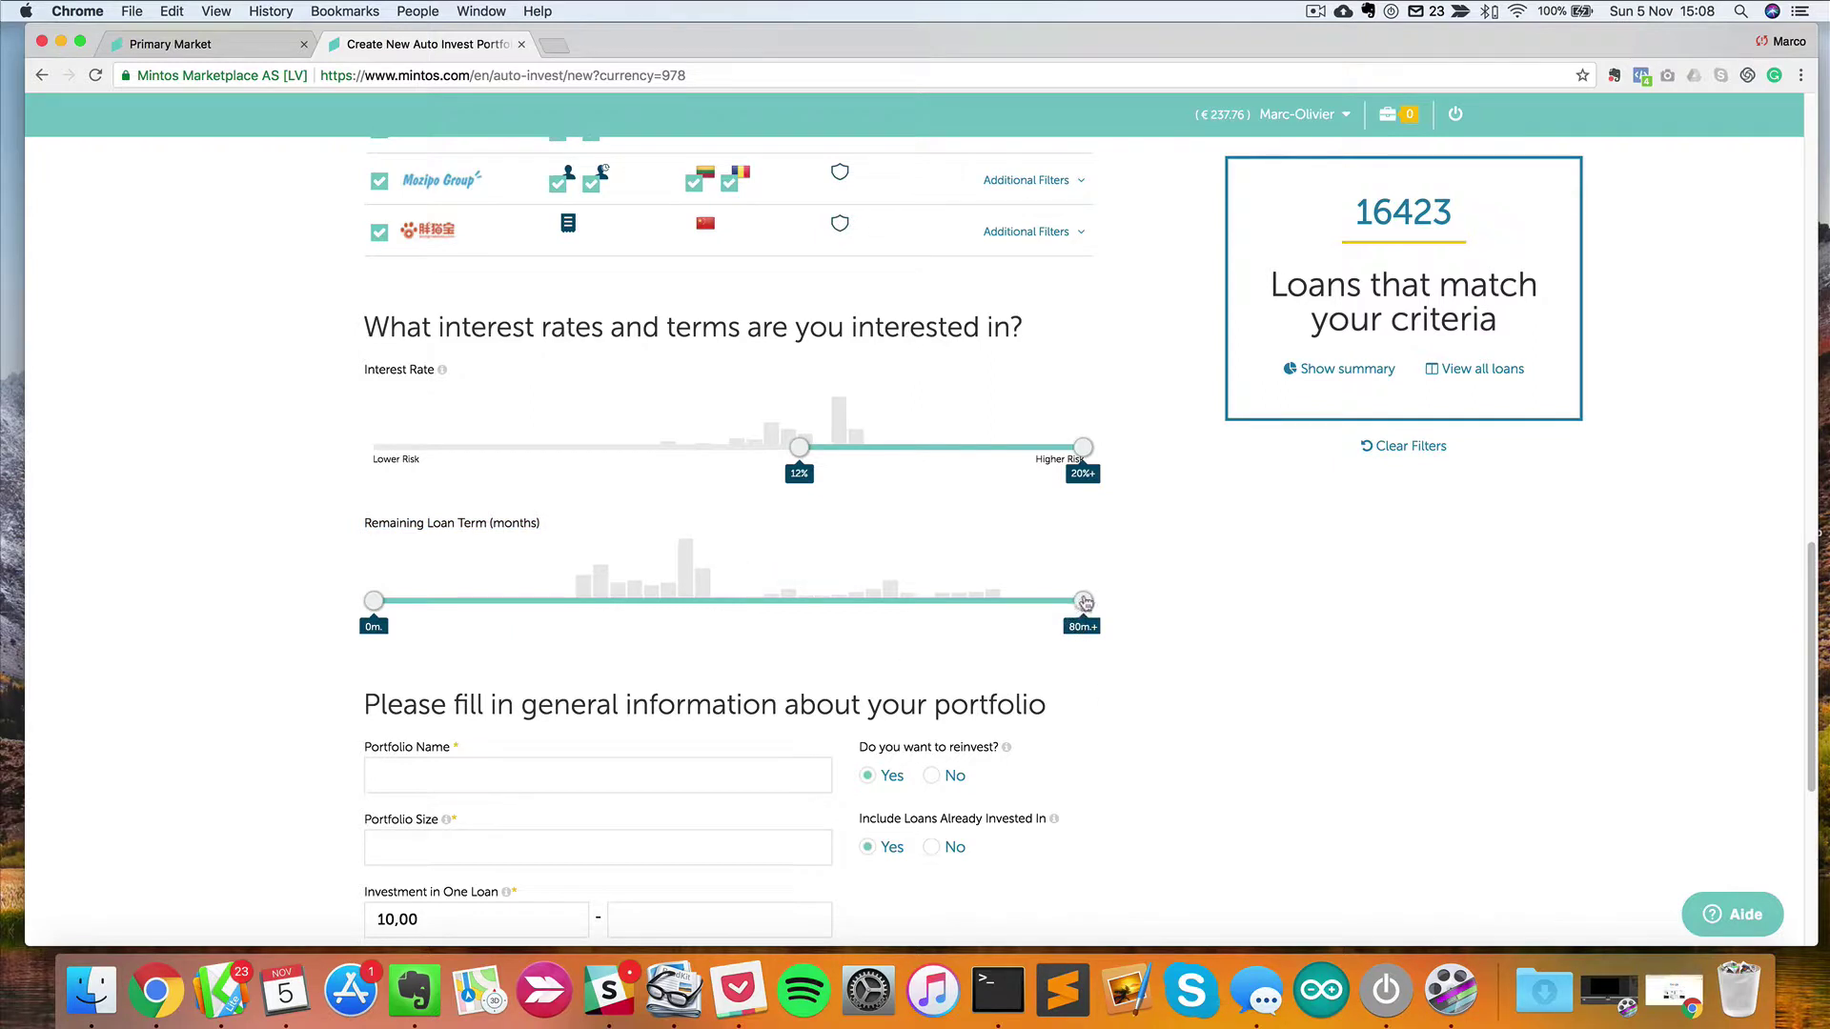
Cap the remaining loan term at 36 months and check the 15296 matching loans.
{"action": "left_click_drag", "start_coordinate": [1081, 603], "coordinate": [695, 603]}
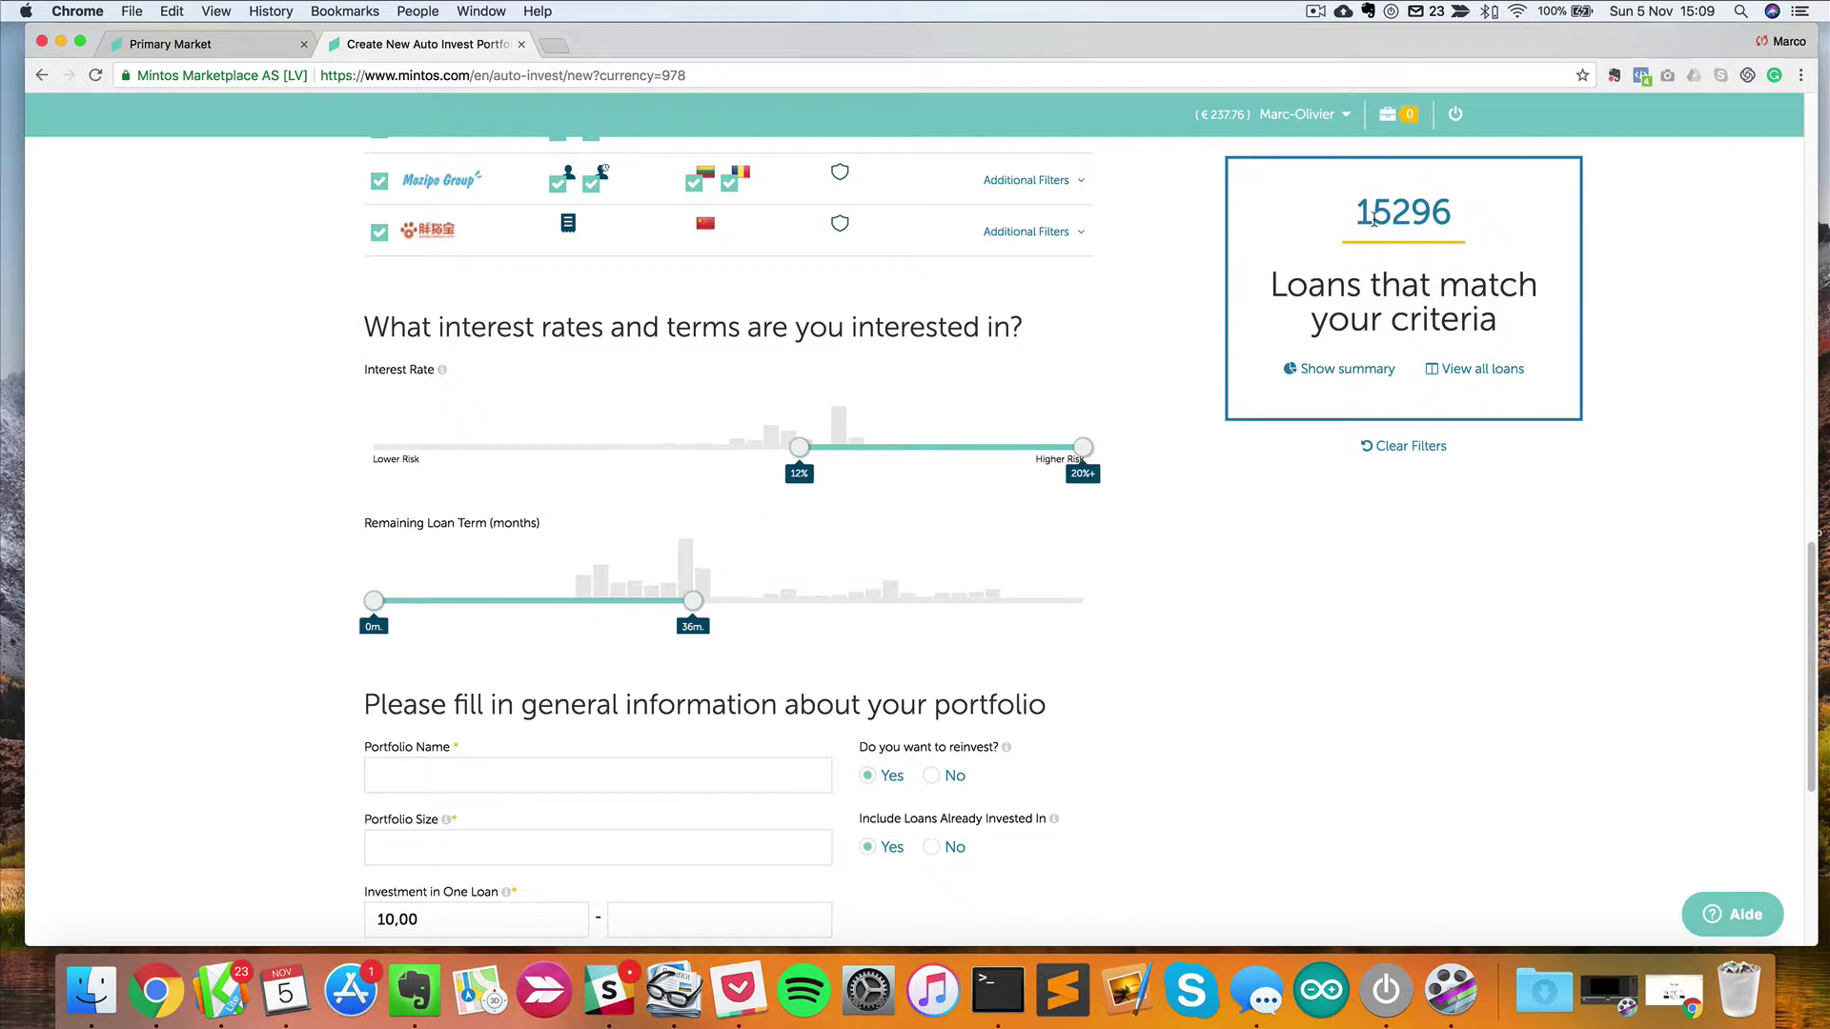
{"action": "double_click", "coordinate": [1458, 211]}
{"action": "left_click", "coordinate": [1458, 211]}
{"action": "left_click_drag", "start_coordinate": [1458, 211], "coordinate": [1355, 212]}
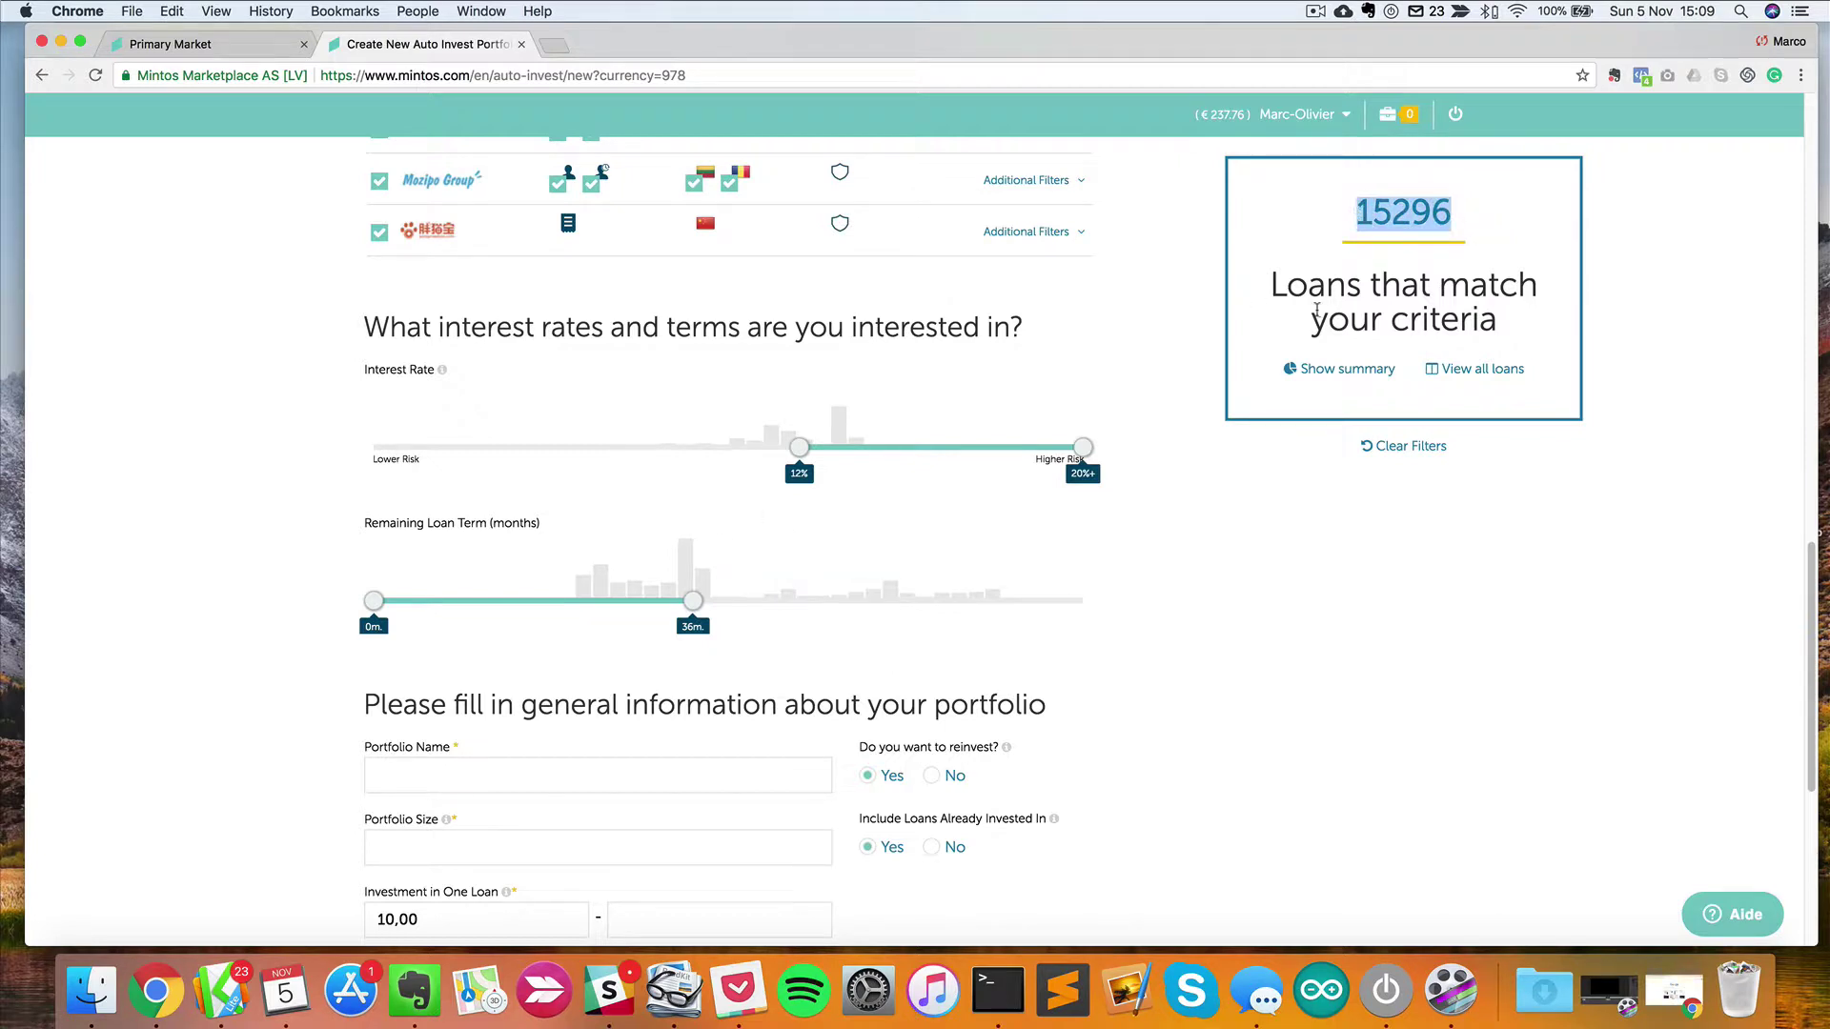
{"action": "left_click", "coordinate": [1411, 240]}
{"action": "scroll", "coordinate": [797, 852], "scroll_direction": "up", "scroll_amount": 5}
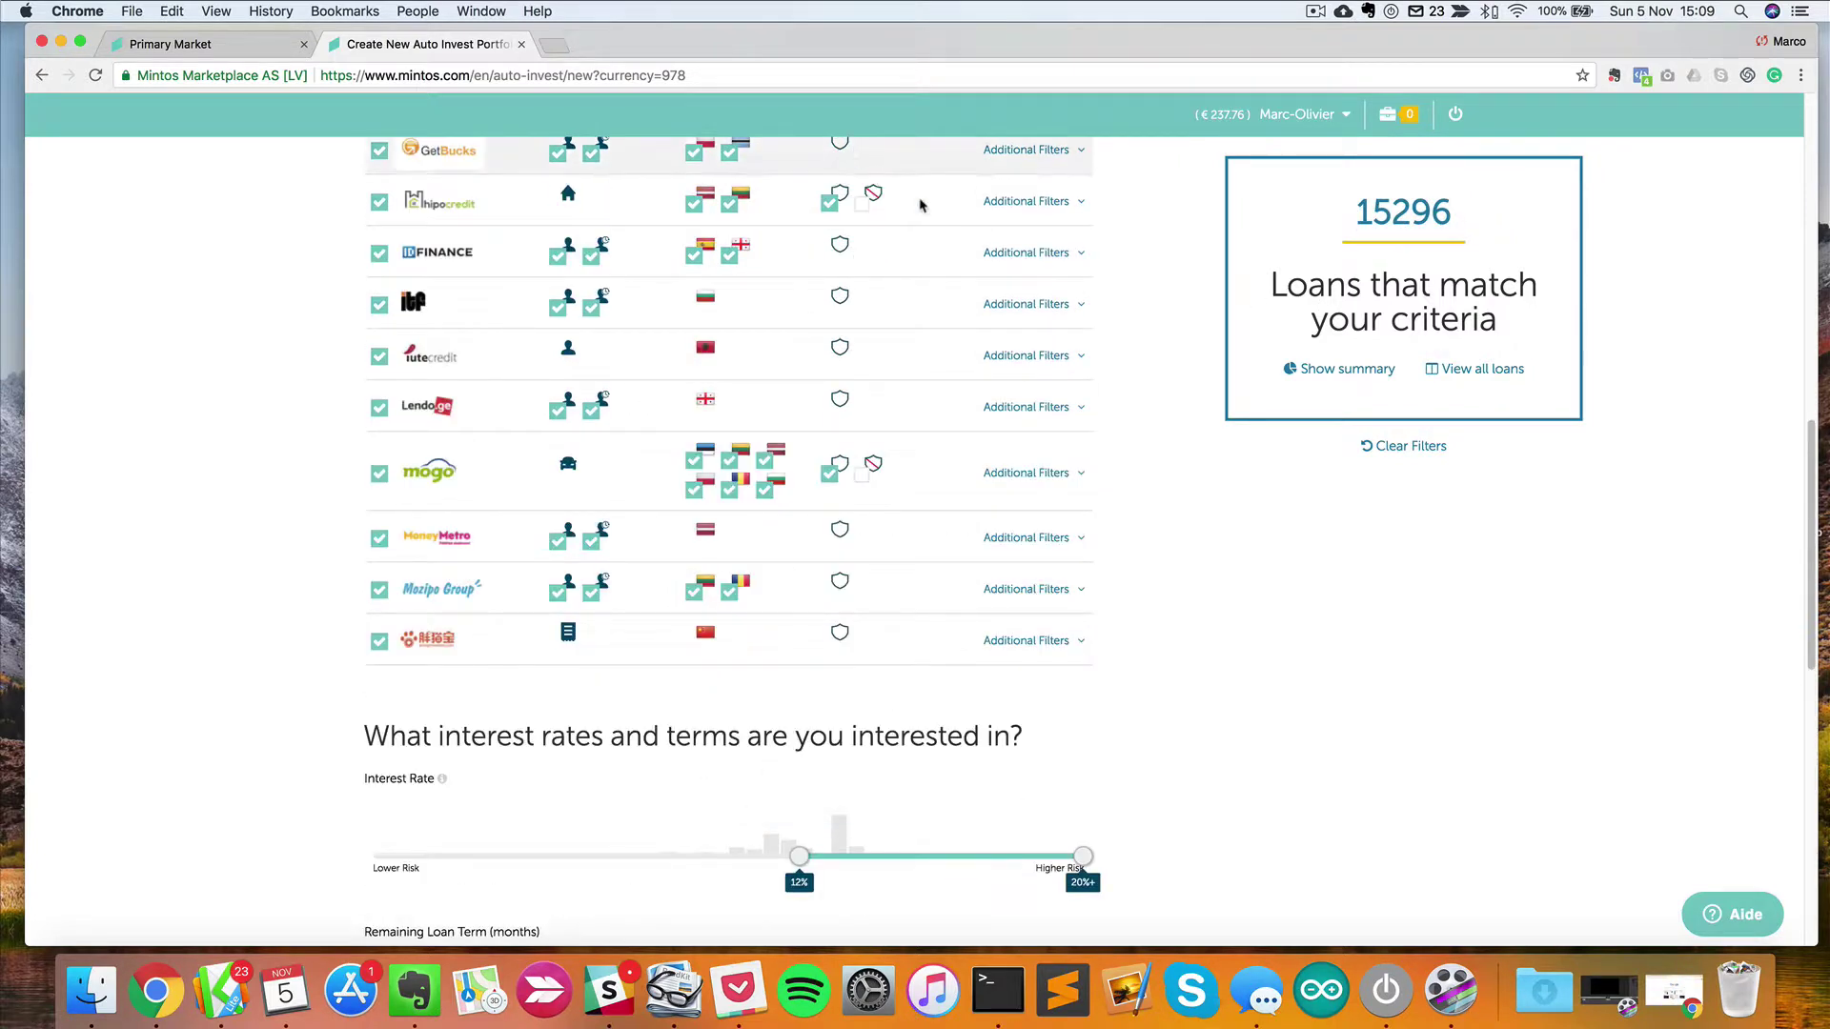
{"action": "scroll", "coordinate": [703, 688], "scroll_direction": "down", "scroll_amount": 3}
{"action": "scroll", "coordinate": [703, 689], "scroll_direction": "down", "scroll_amount": 4}
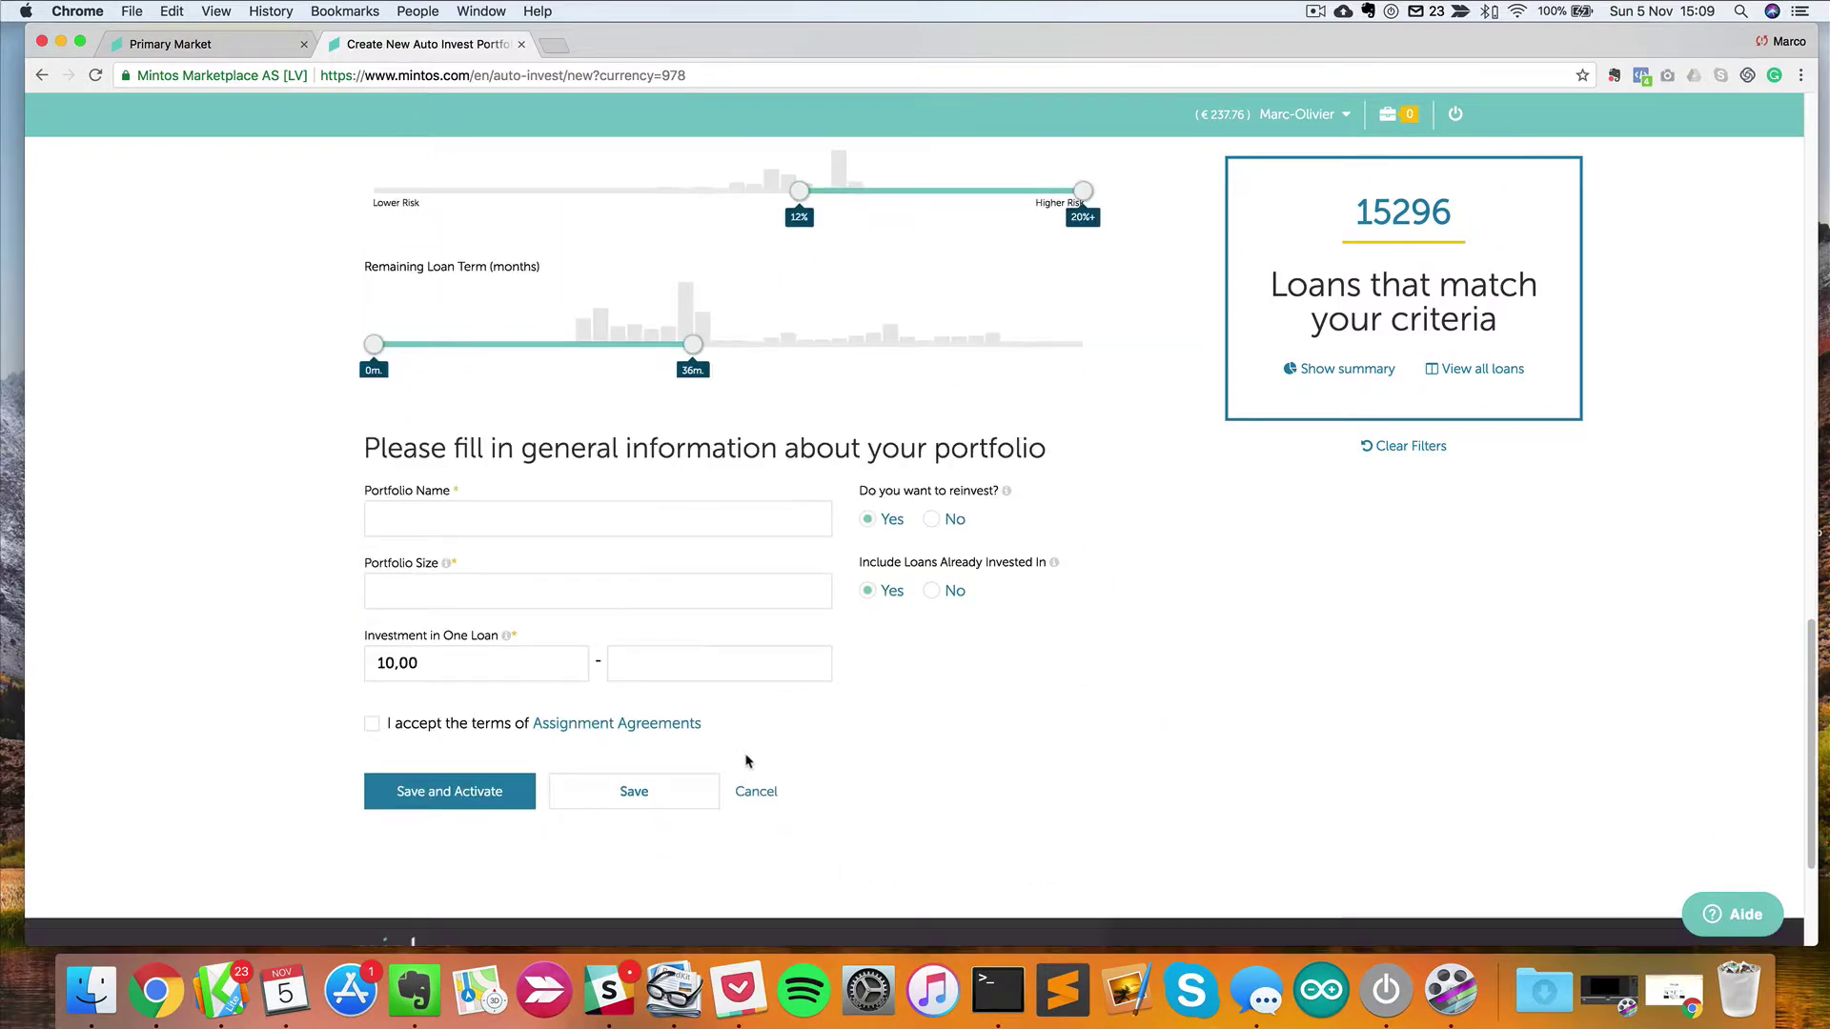
Name the portfolio 'Test' with a portfolio size of 10000.
{"action": "left_click", "coordinate": [525, 518]}
{"action": "type", "text": "Test"}
{"action": "key", "text": "Tab"}
{"action": "type", "text": "10000"}
{"action": "key", "text": "Tab"}
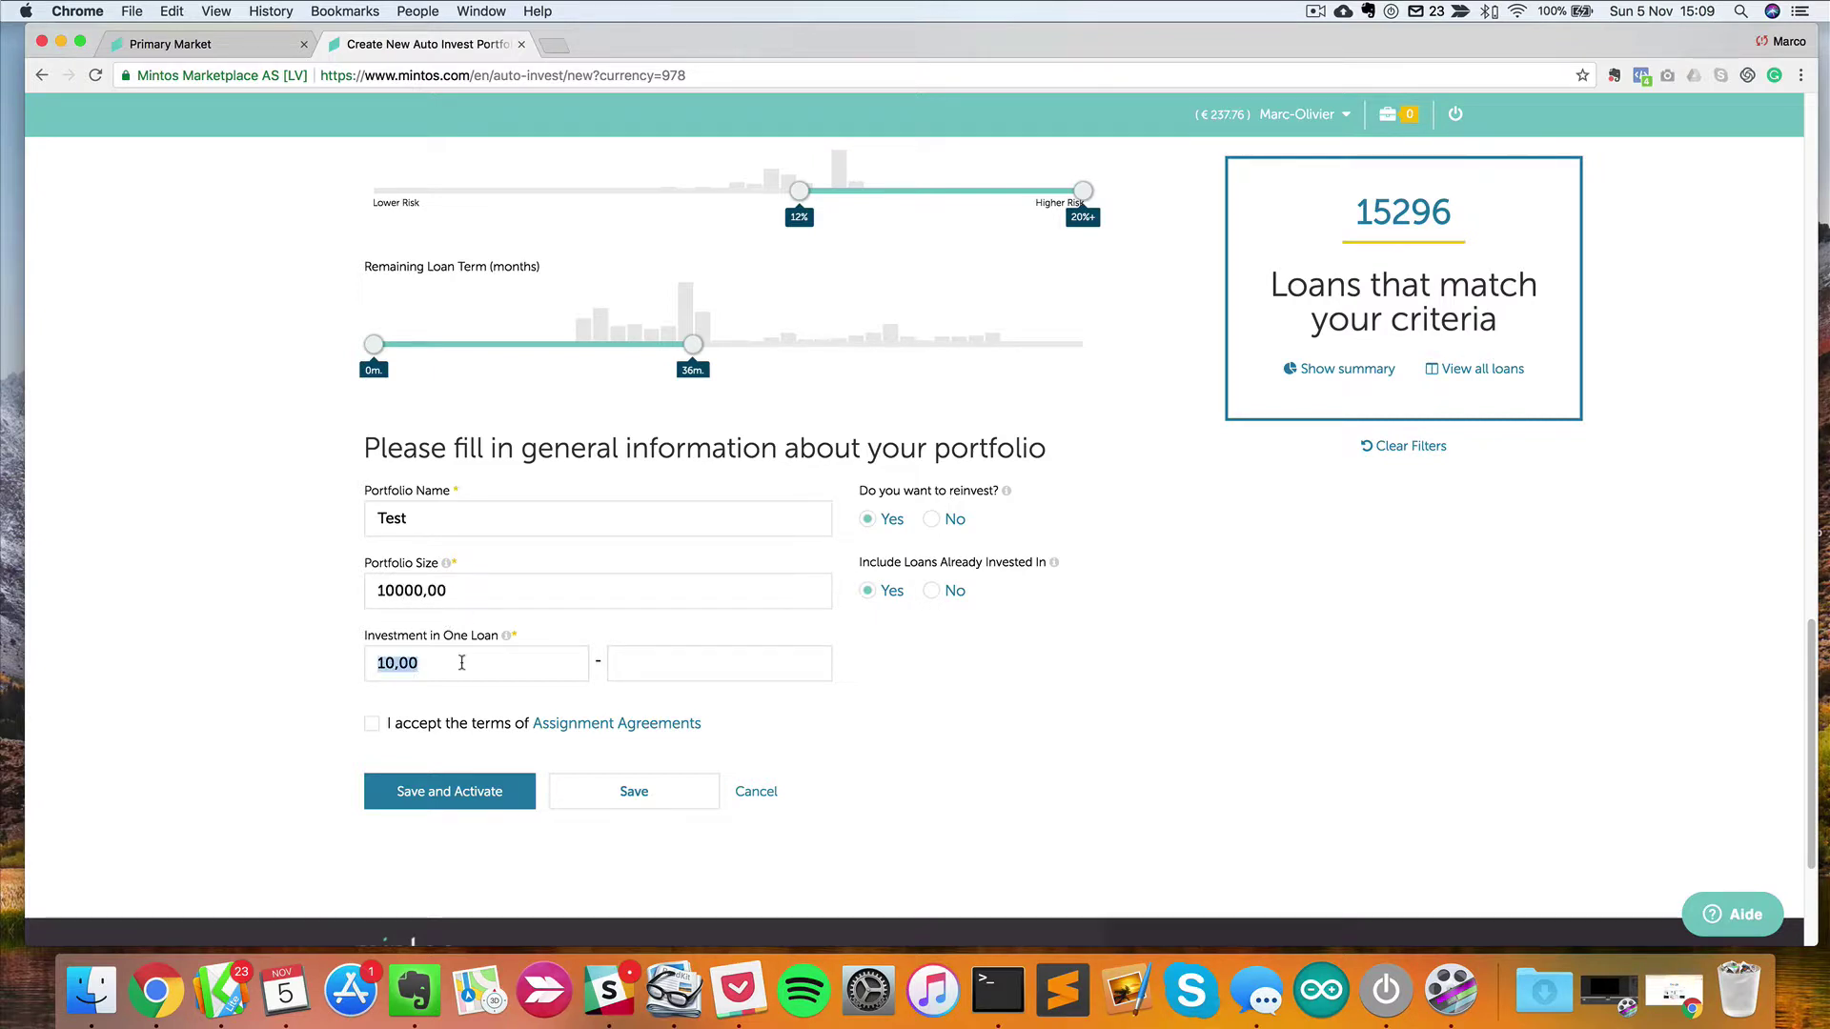
Set the per-loan investment range to 10,00–10,00, with 15296 loans still matching.
{"action": "left_click_drag", "start_coordinate": [455, 662], "coordinate": [402, 663]}
{"action": "left_click", "coordinate": [667, 667]}
{"action": "type", "text": "10,00"}
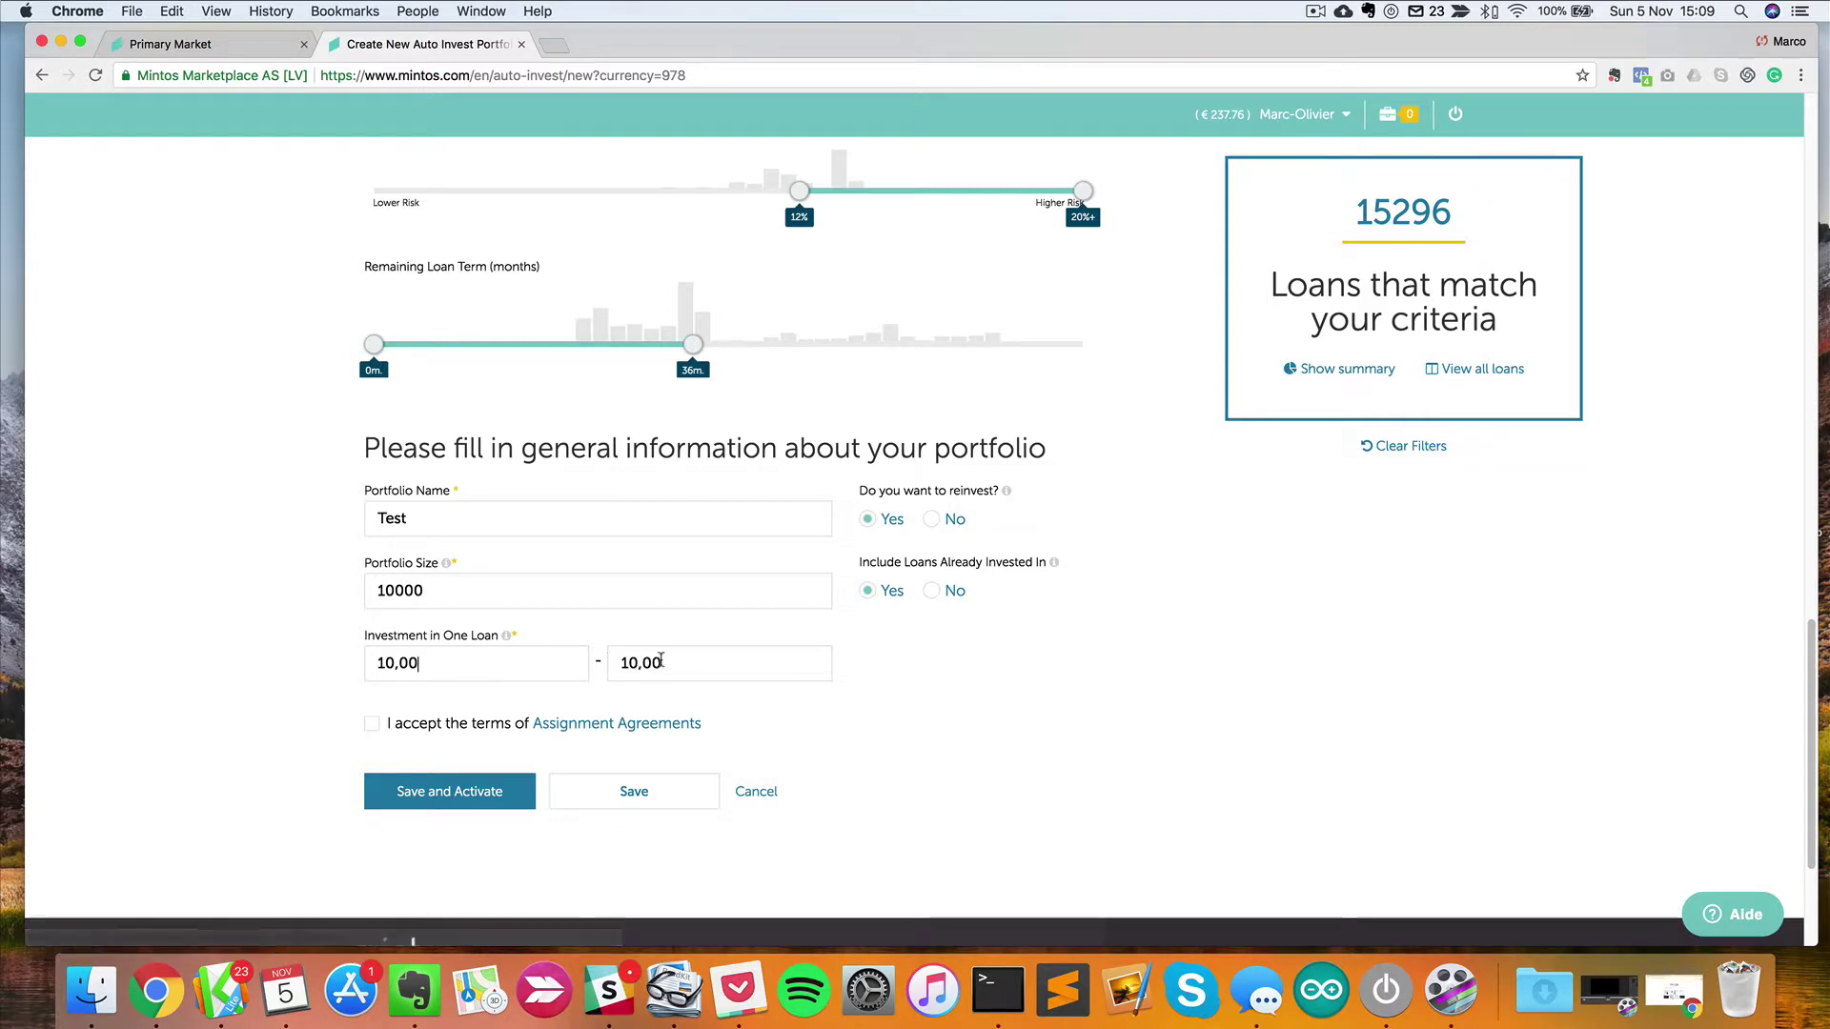
{"action": "left_click", "coordinate": [539, 666]}
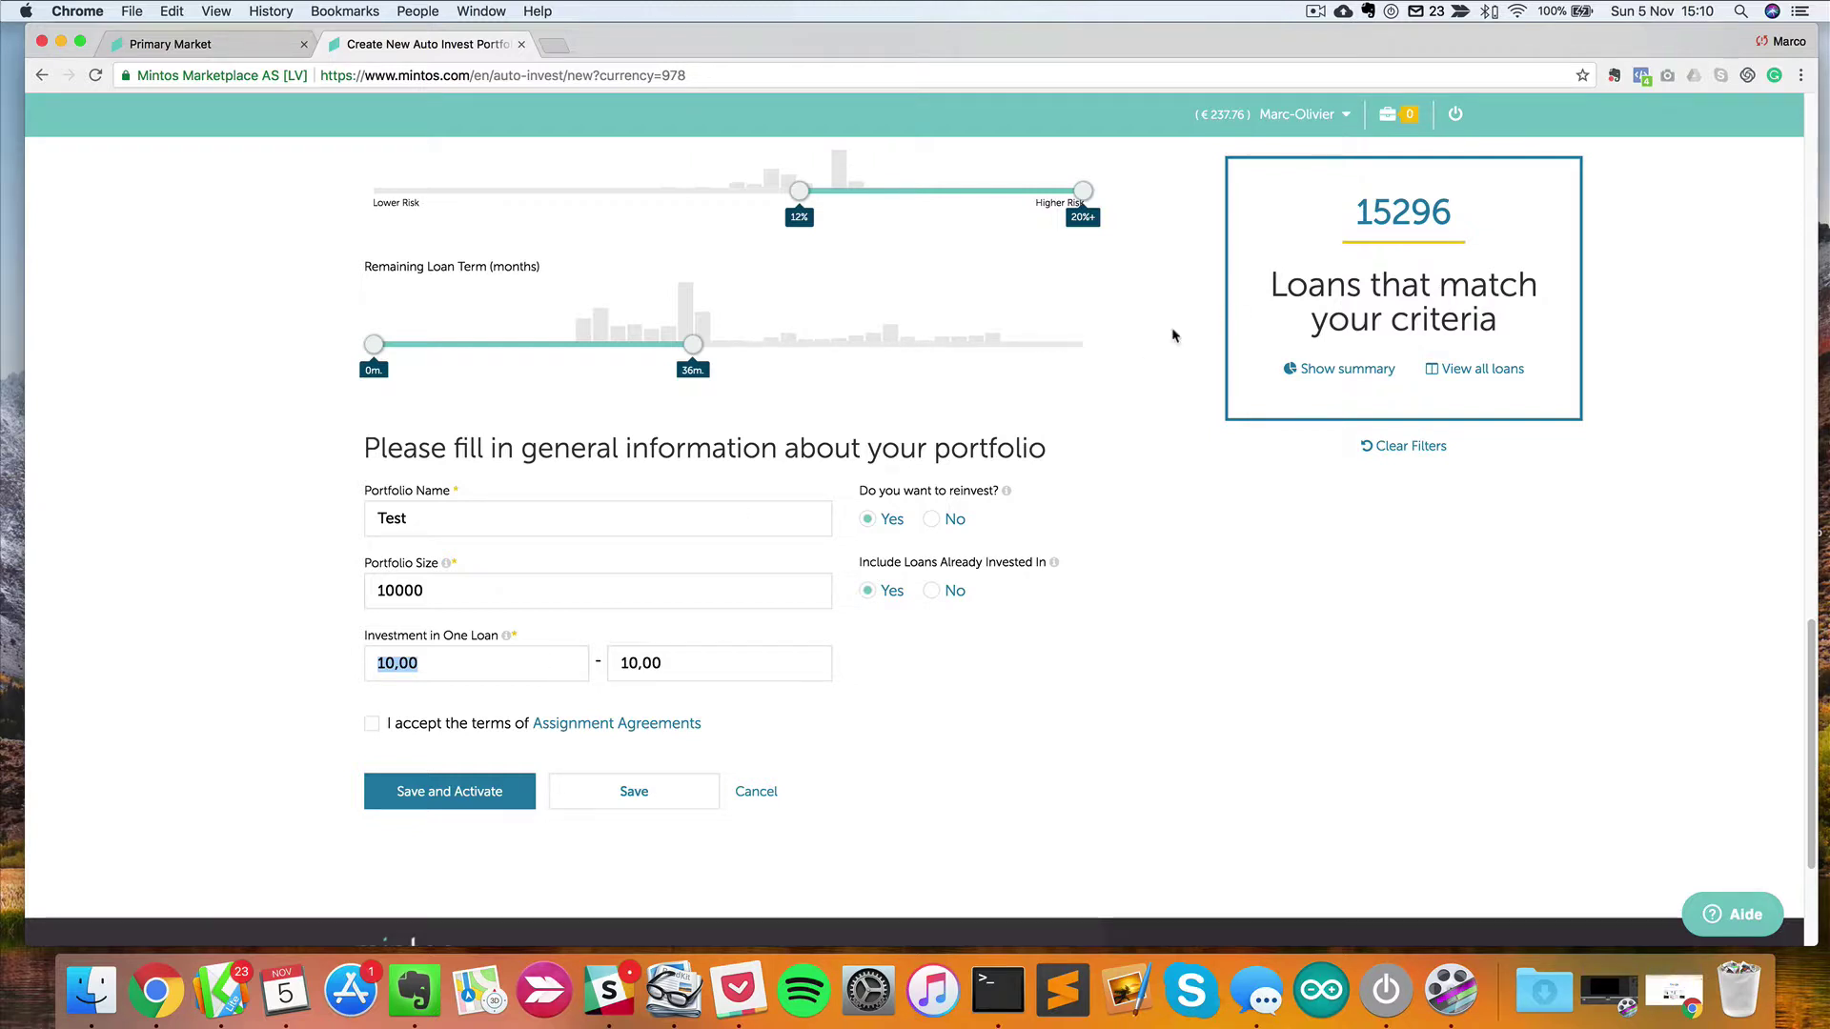
{"action": "mouse_move", "coordinate": [1361, 214]}
{"action": "left_mouse_down"}
{"action": "mouse_move", "coordinate": [1484, 223]}
{"action": "mouse_move", "coordinate": [1354, 224]}
{"action": "left_mouse_up"}
{"action": "left_click", "coordinate": [1395, 154]}
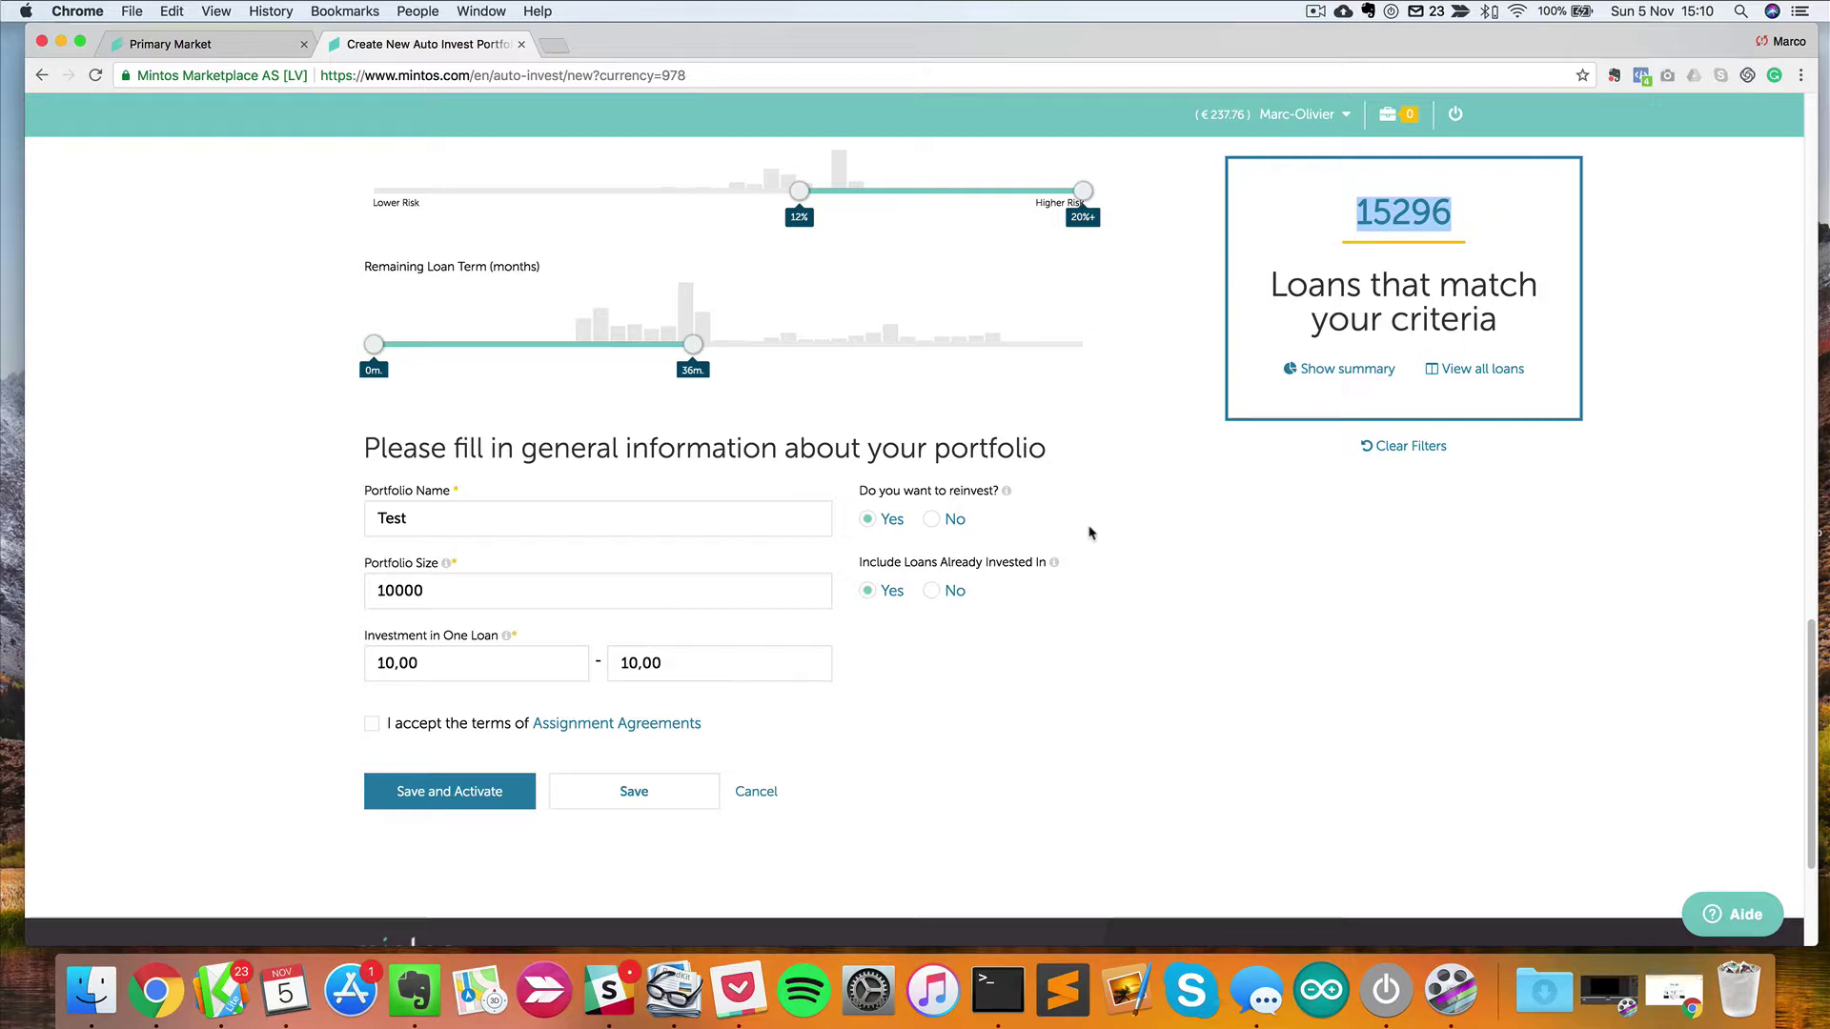
Accept the Assignment Agreements terms and save the Test portfolio without activating it.
{"action": "left_click", "coordinate": [457, 658]}
{"action": "left_click", "coordinate": [641, 664]}
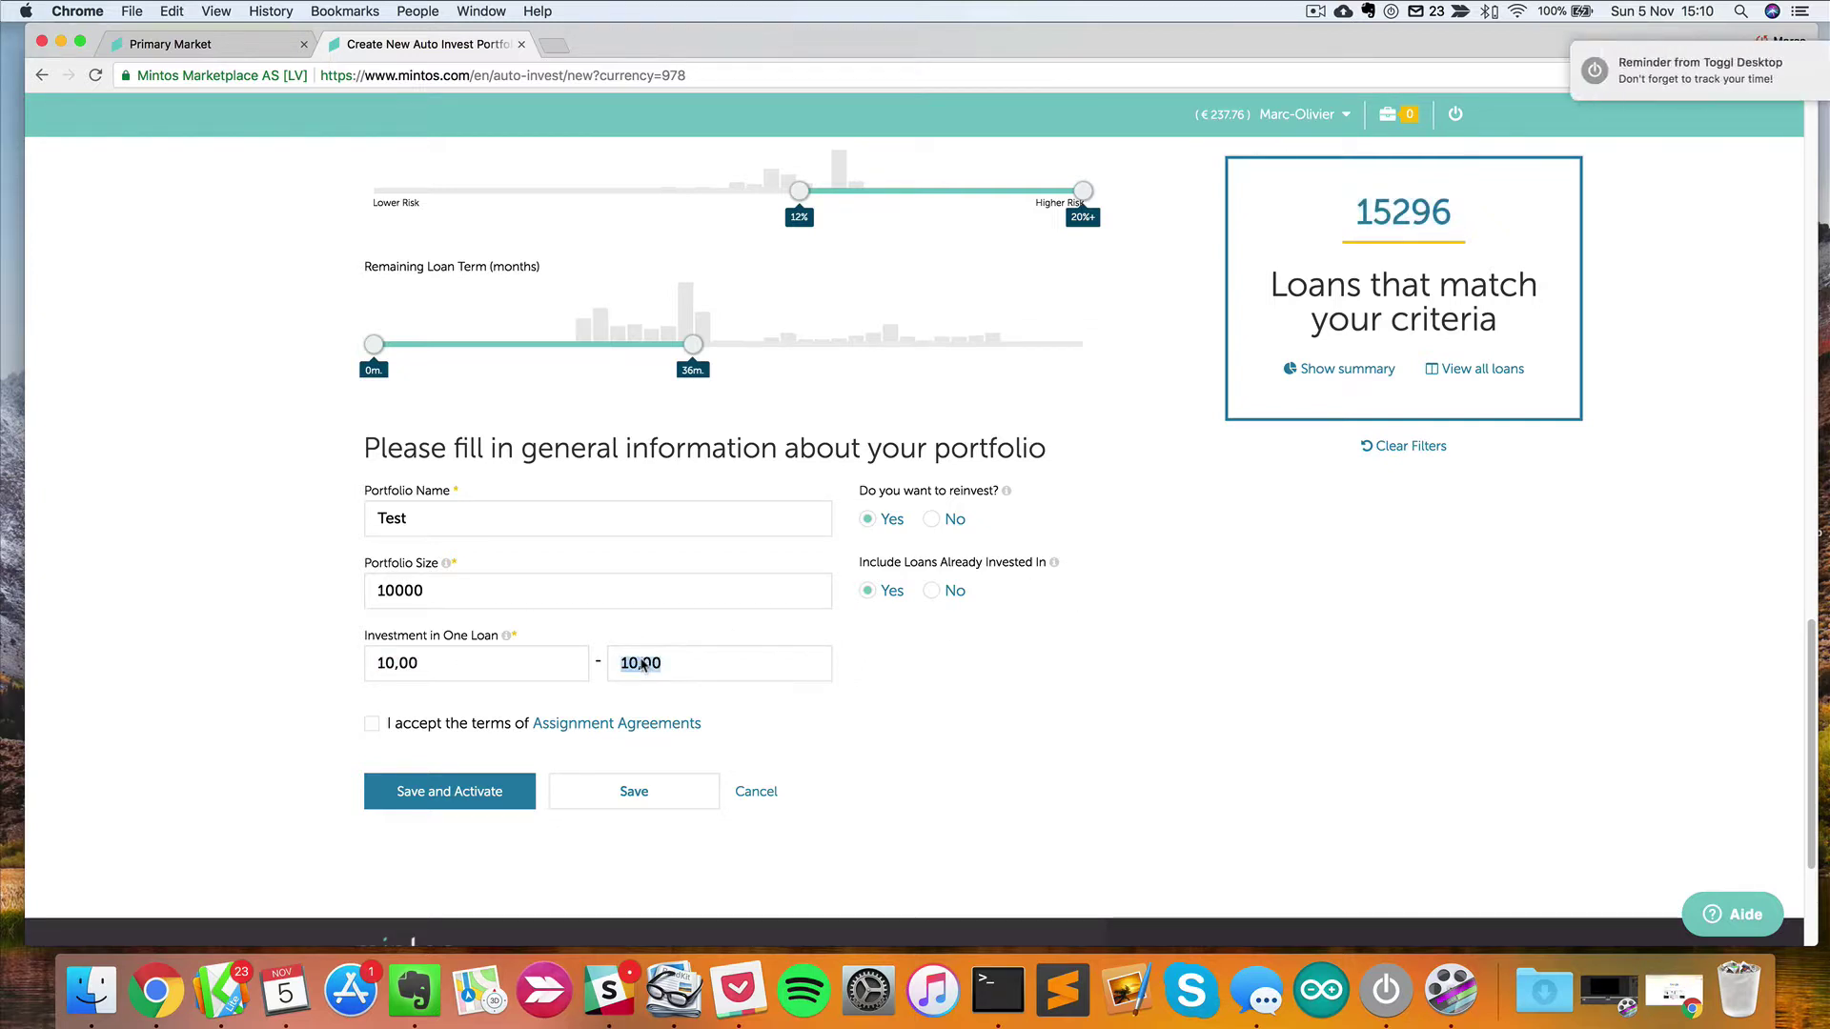
{"action": "left_click", "coordinate": [852, 705]}
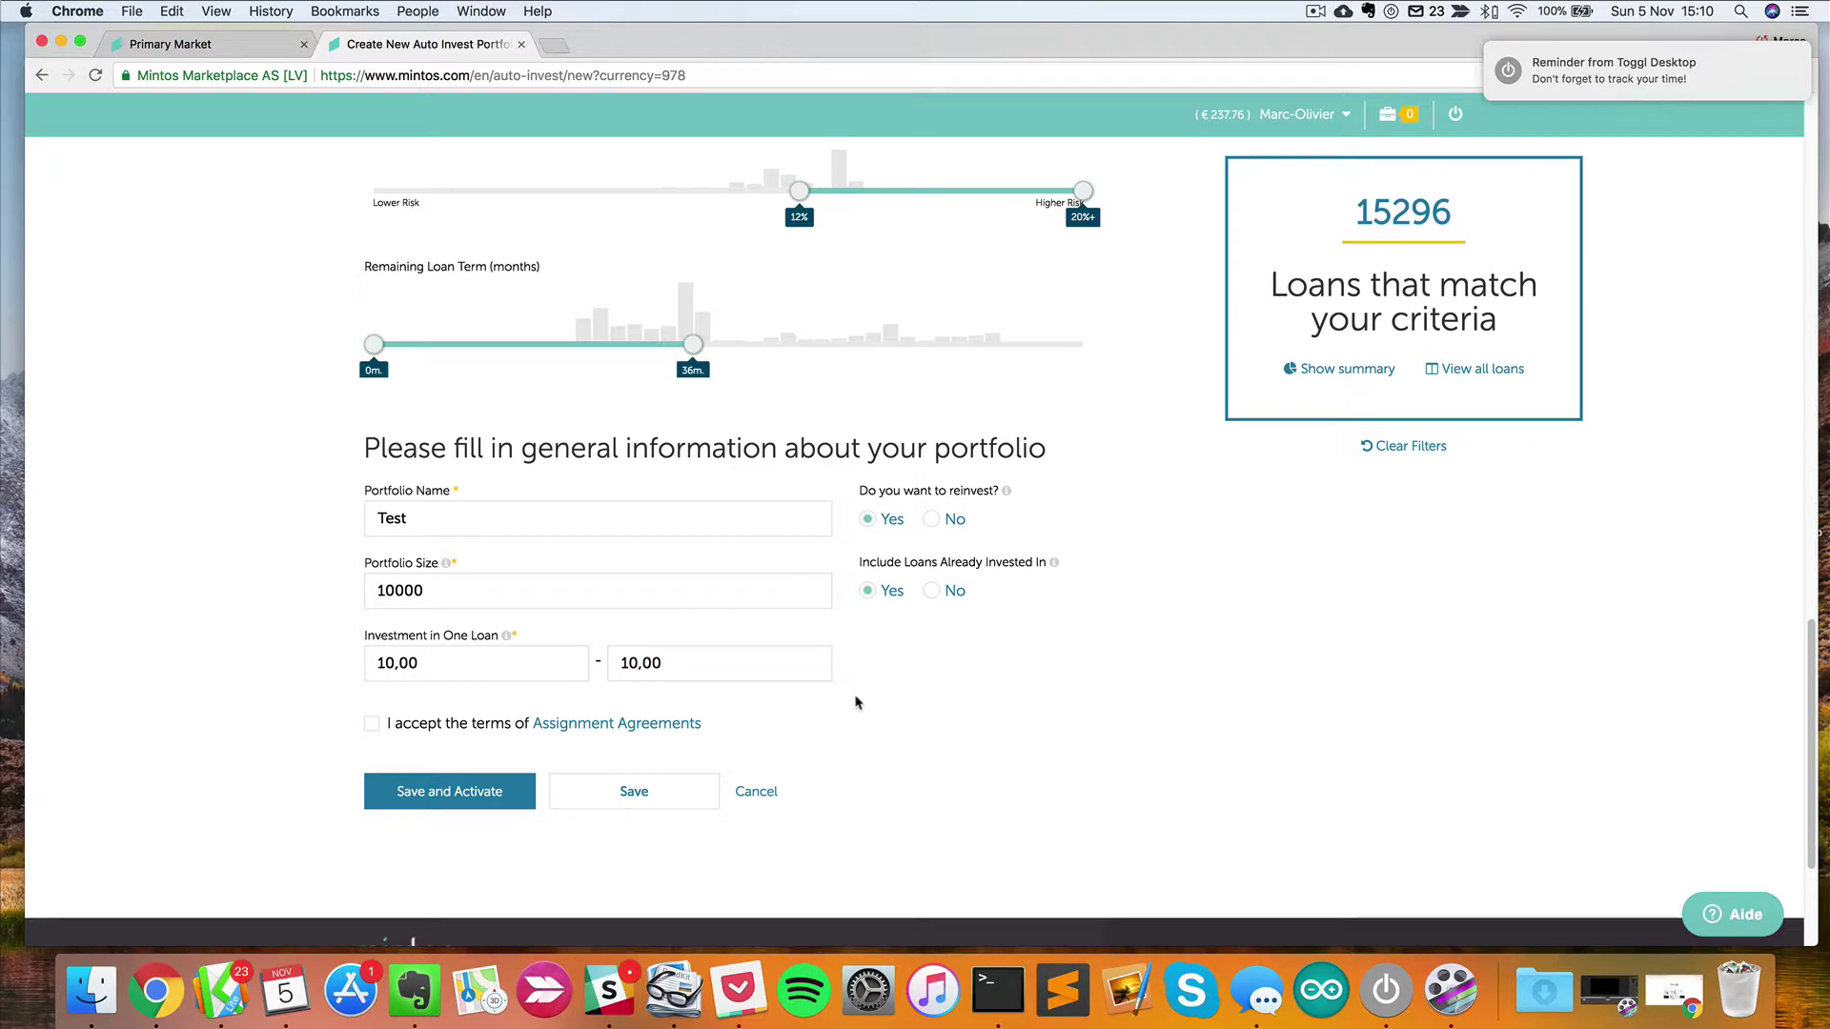
{"action": "left_click", "coordinate": [372, 726]}
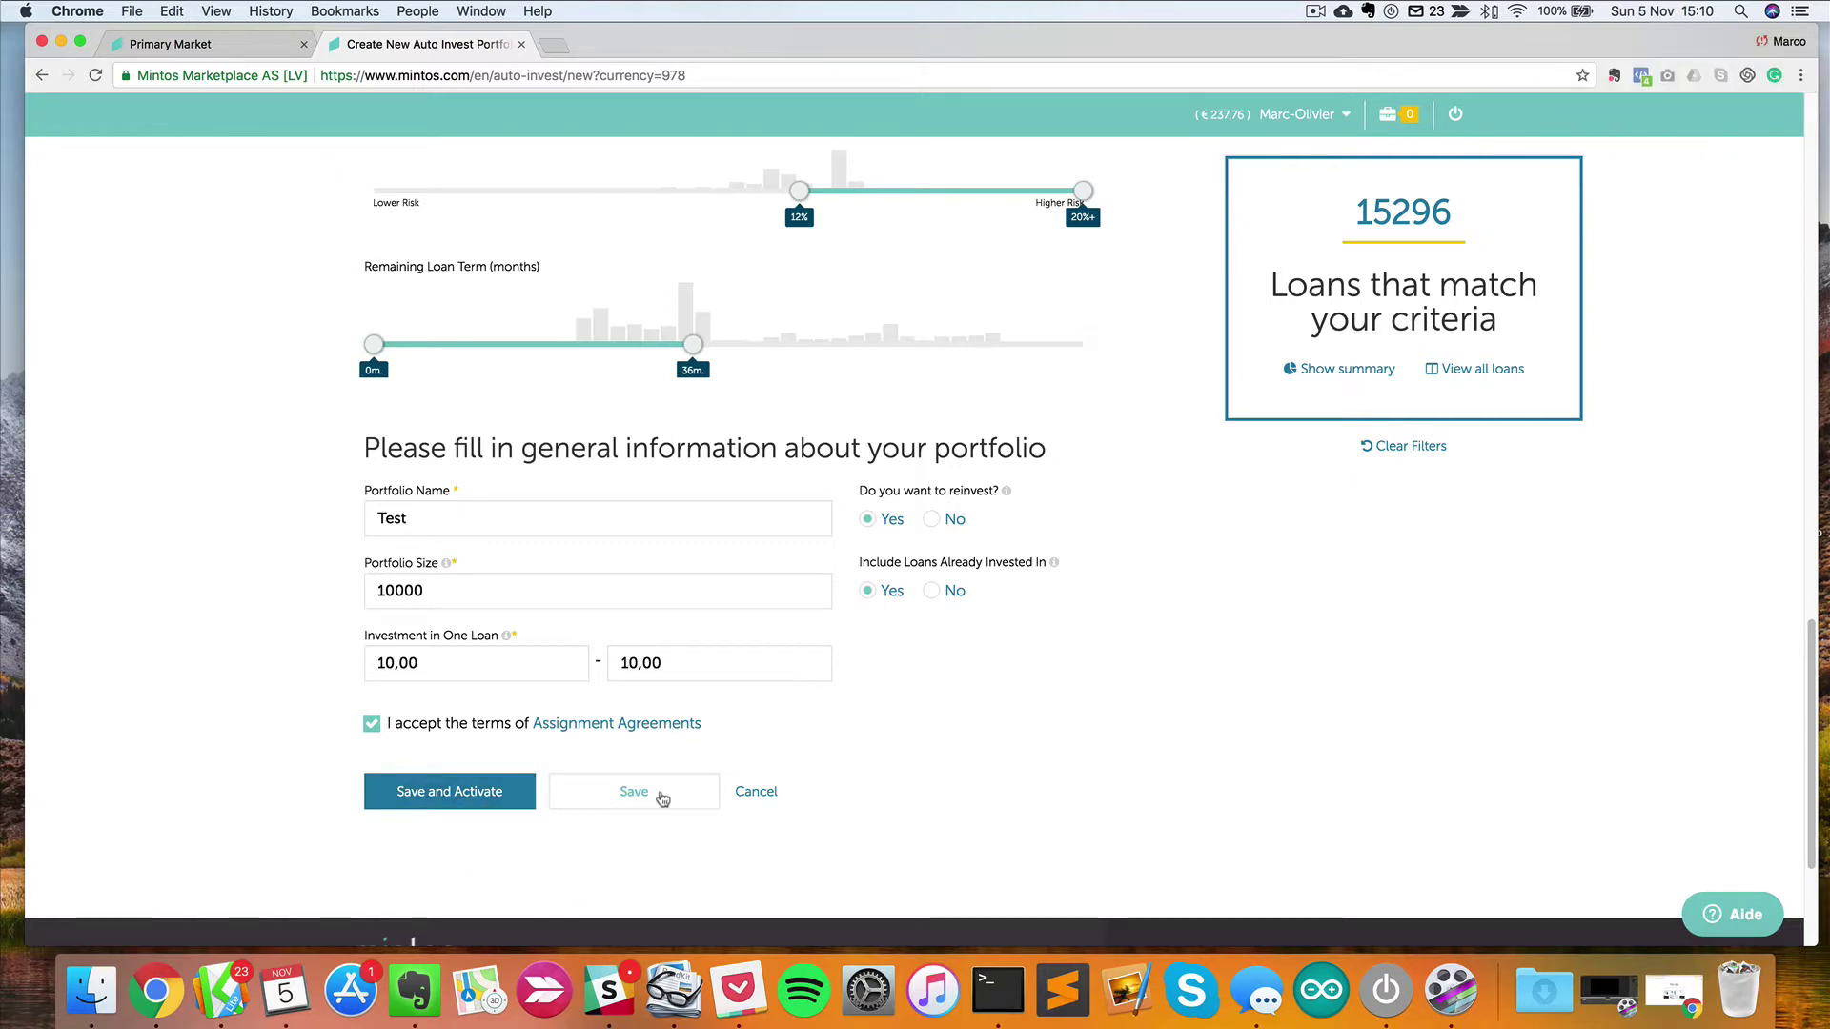
{"action": "left_click", "coordinate": [663, 799]}
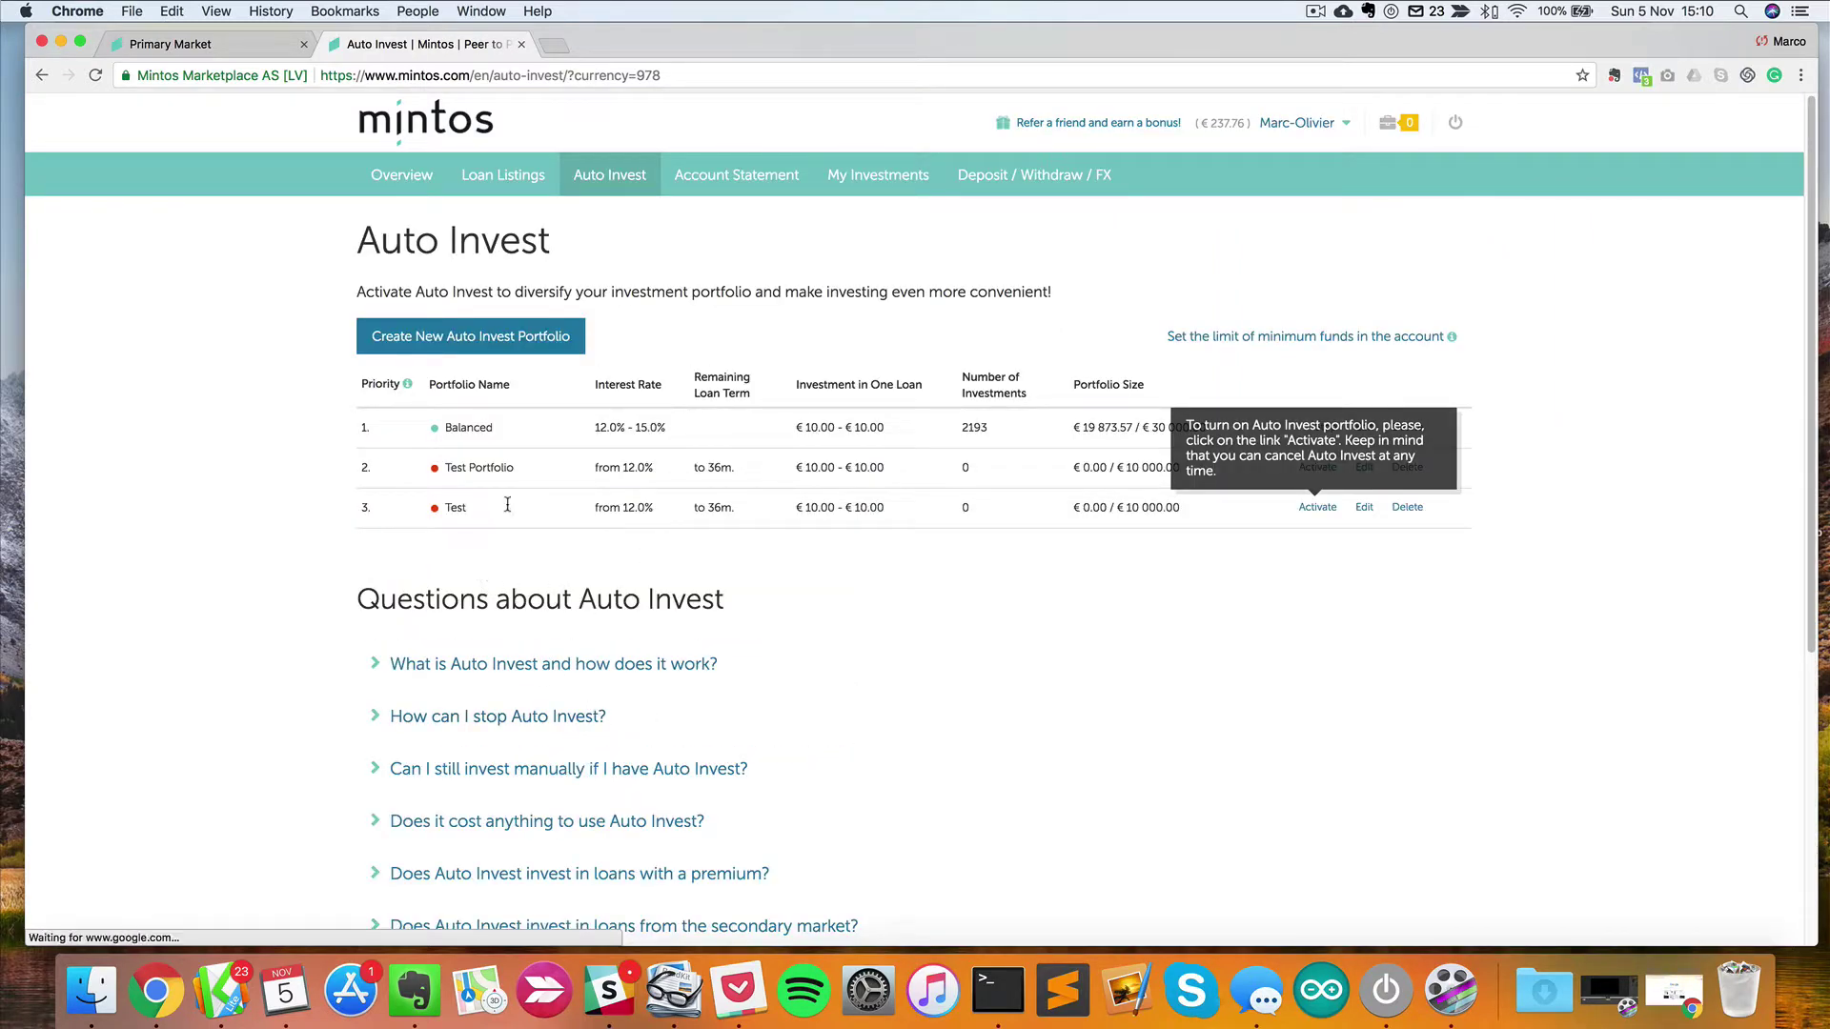
Check the new Test portfolio in the list, then view the Overview dashboard figures.
{"action": "left_click_drag", "start_coordinate": [426, 510], "coordinate": [496, 517]}
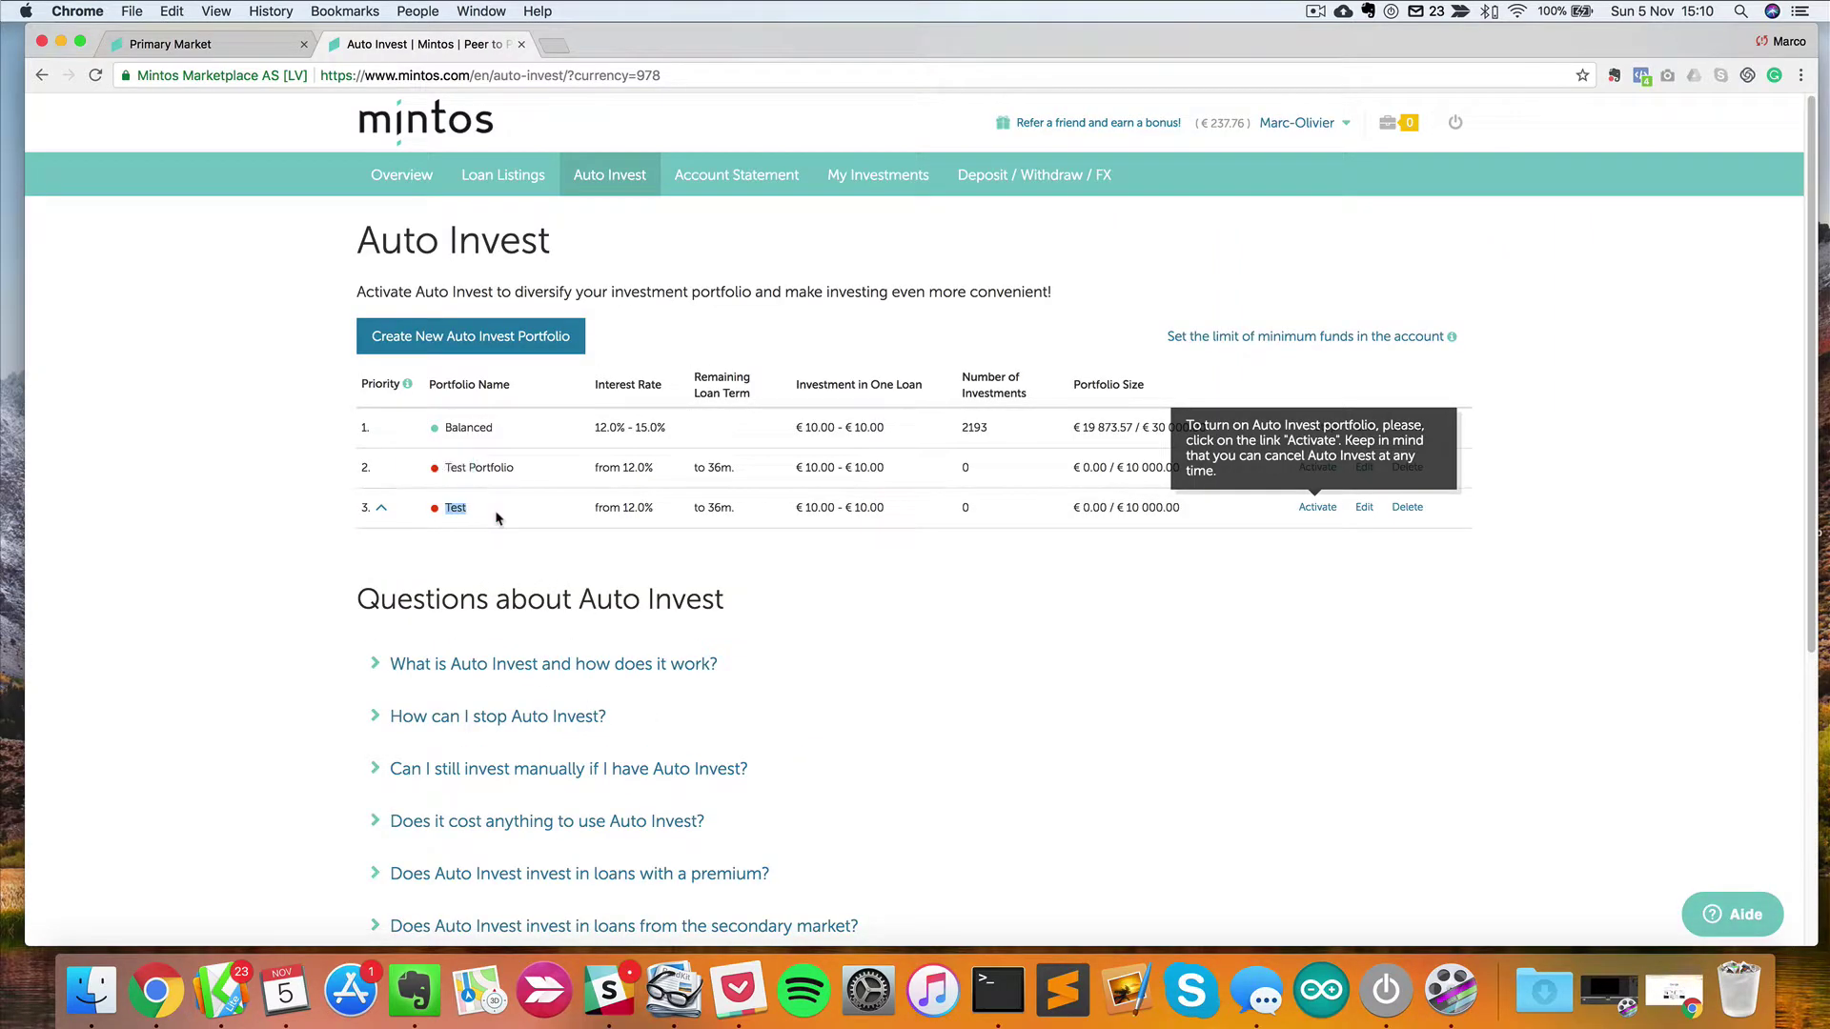
{"action": "left_click", "coordinate": [495, 518]}
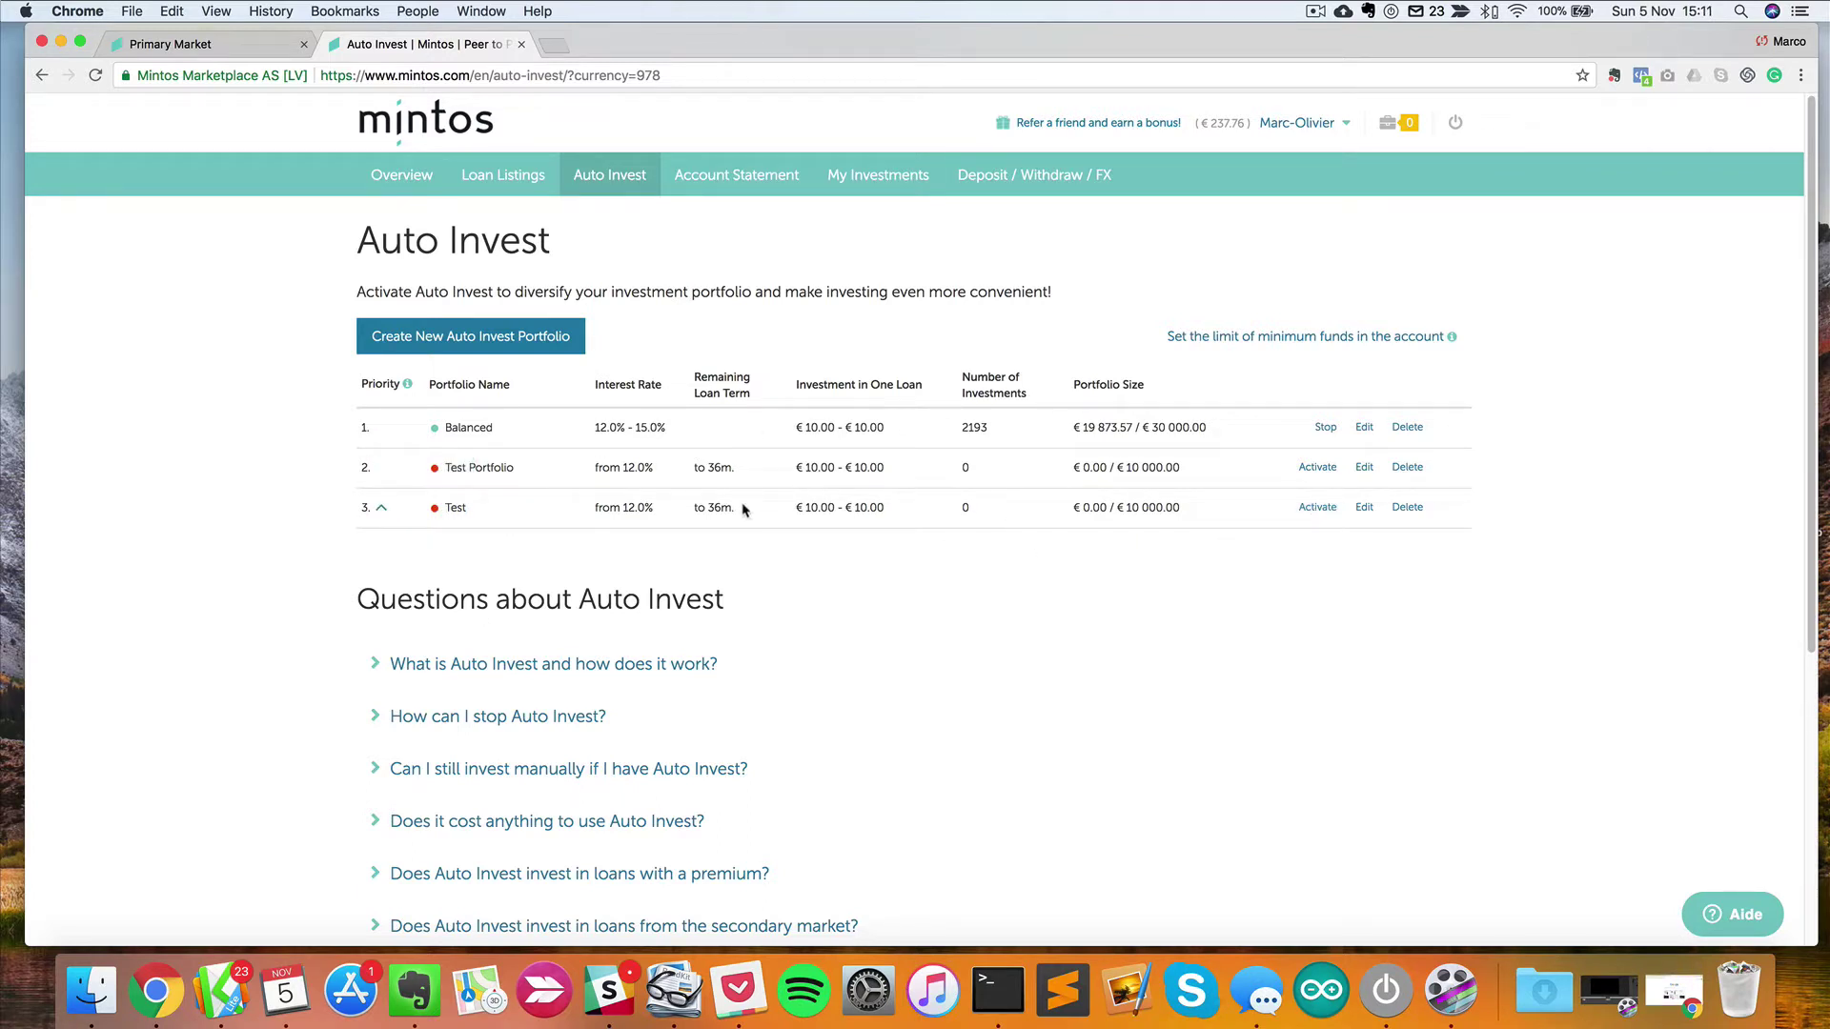
{"action": "left_click", "coordinate": [401, 178]}
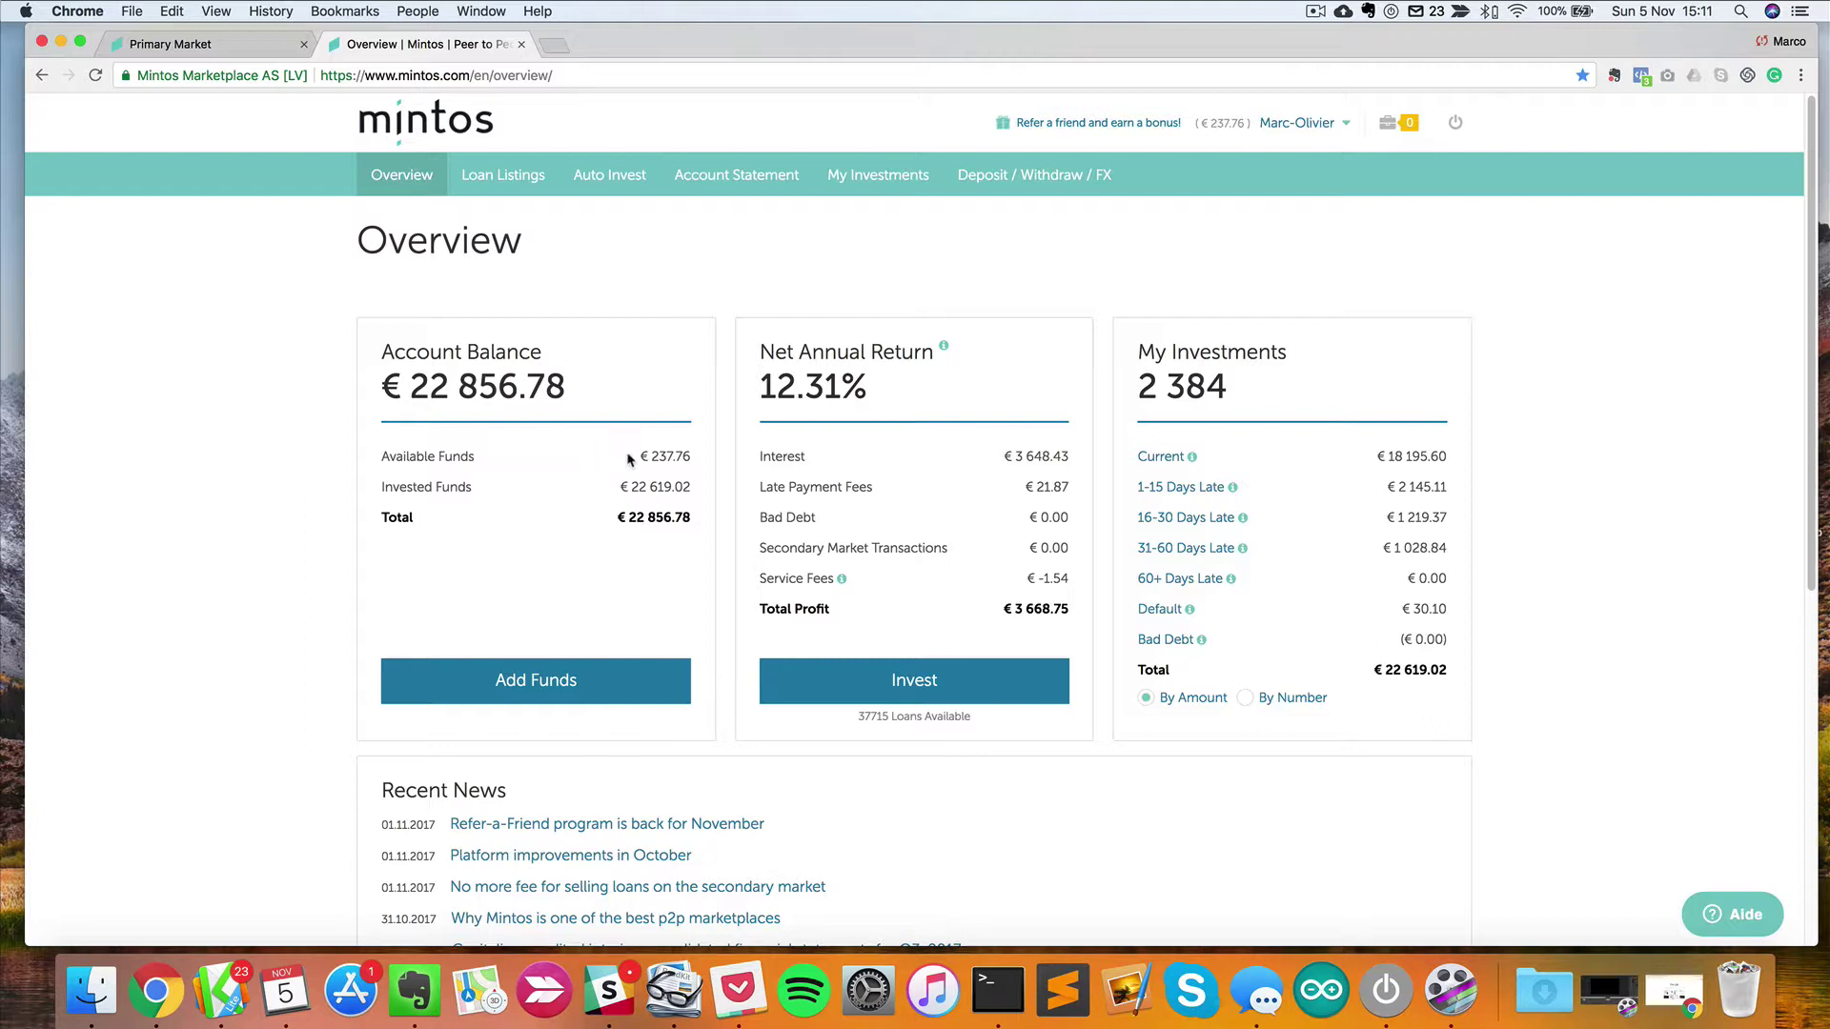
{"action": "mouse_move", "coordinate": [652, 457]}
{"action": "left_mouse_down"}
{"action": "mouse_move", "coordinate": [693, 457]}
{"action": "mouse_move", "coordinate": [656, 461]}
{"action": "left_mouse_up"}
{"action": "left_click", "coordinate": [639, 540]}
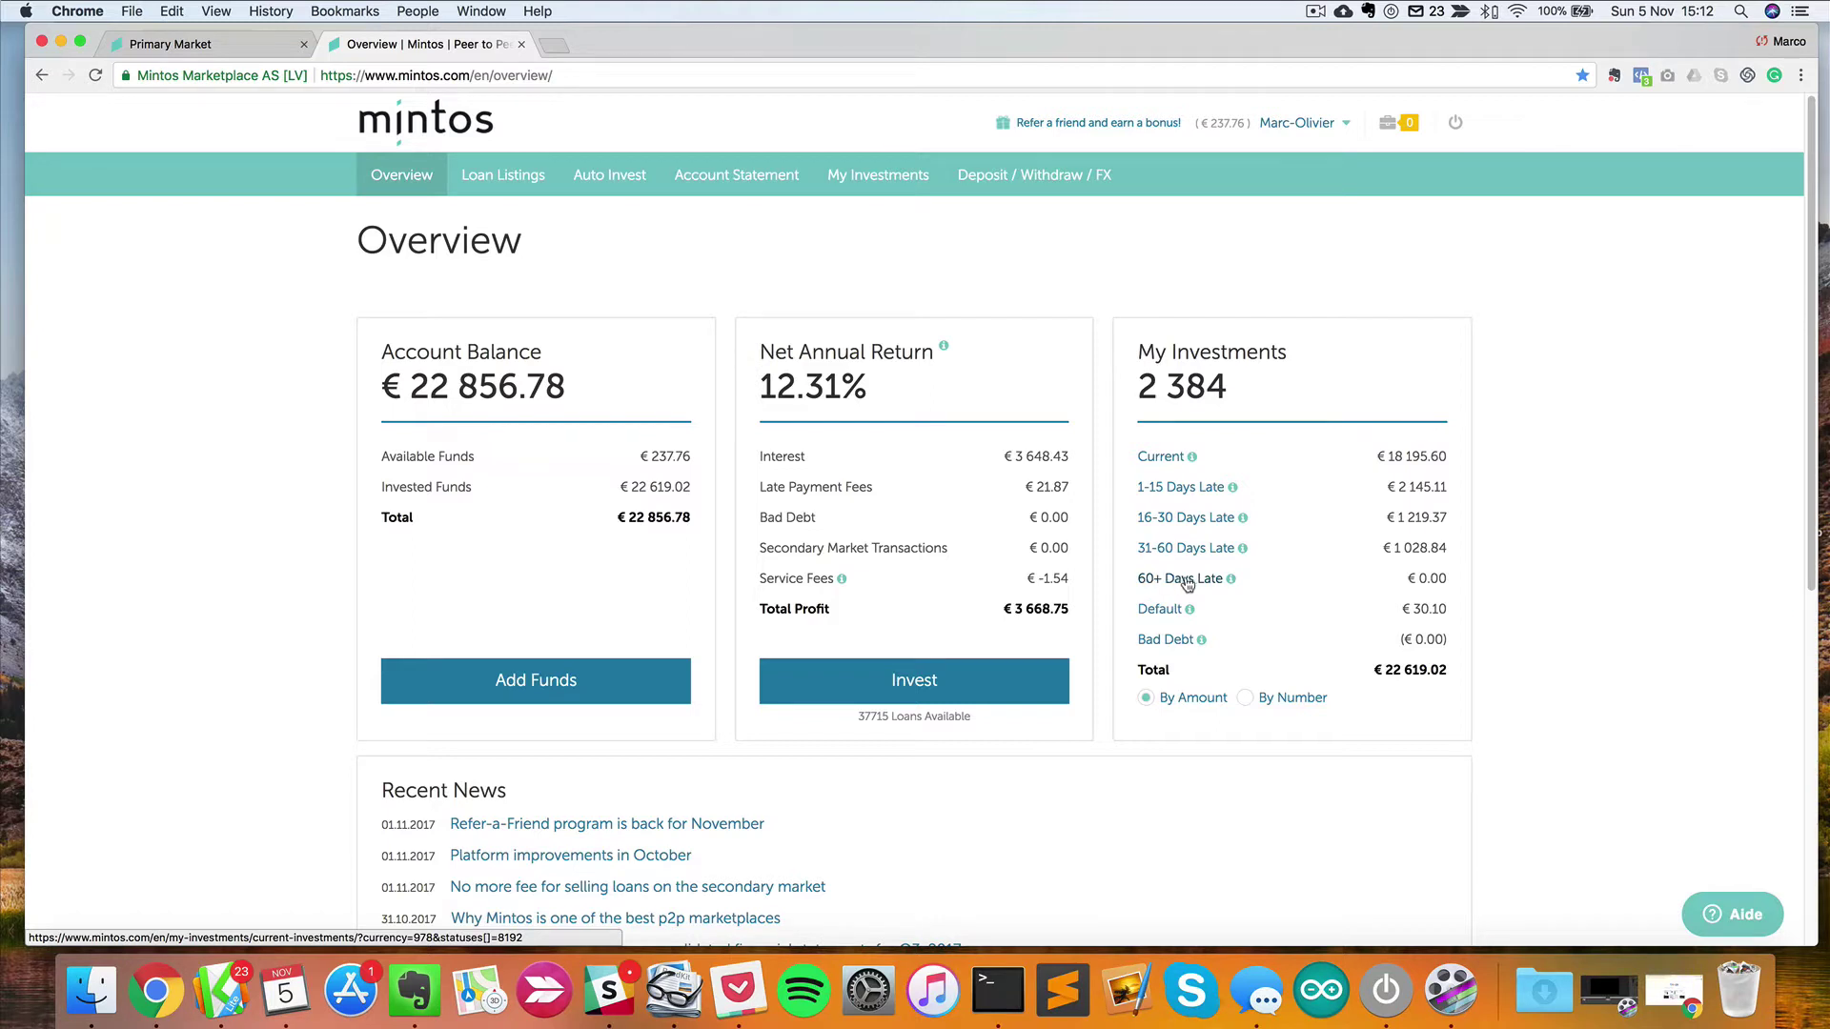
{"action": "left_click_drag", "start_coordinate": [1426, 579], "coordinate": [1390, 583]}
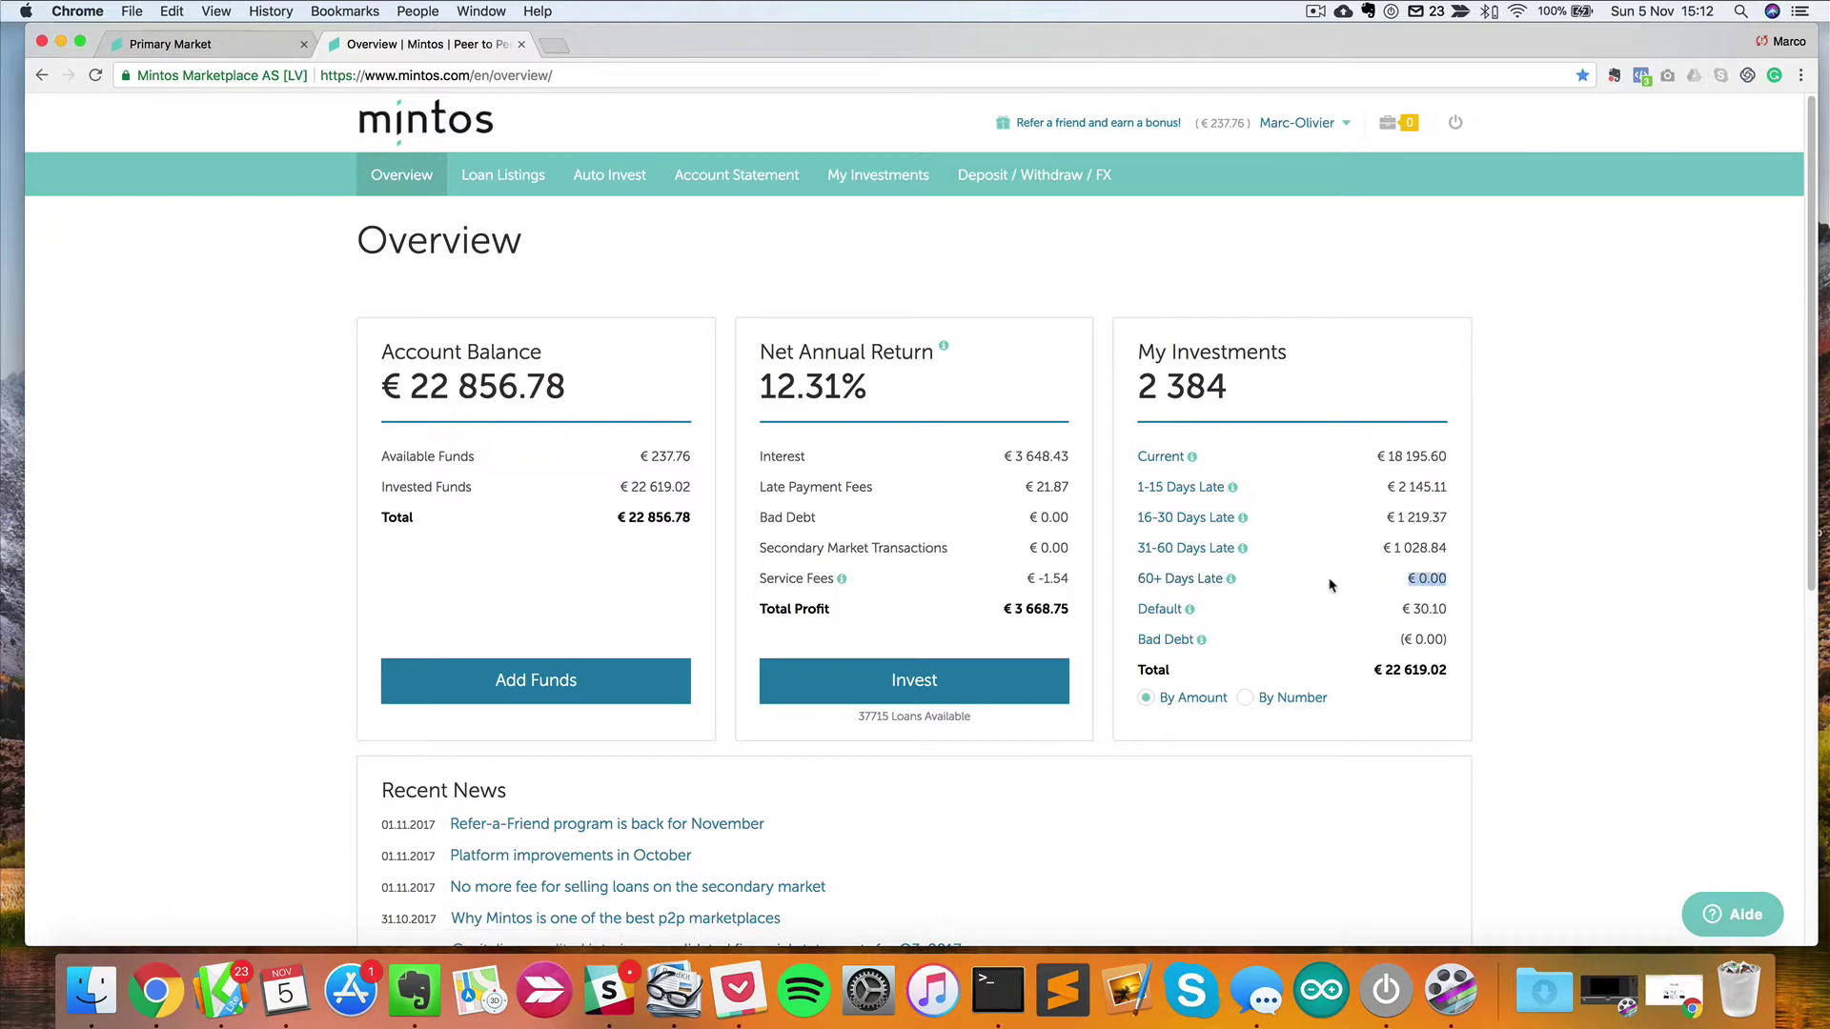
{"action": "left_click", "coordinate": [1328, 584]}
{"action": "left_click_drag", "start_coordinate": [1361, 577], "coordinate": [1464, 580]}
{"action": "left_click", "coordinate": [1352, 578]}
{"action": "left_click_drag", "start_coordinate": [1405, 581], "coordinate": [1442, 575]}
{"action": "left_click", "coordinate": [1301, 532]}
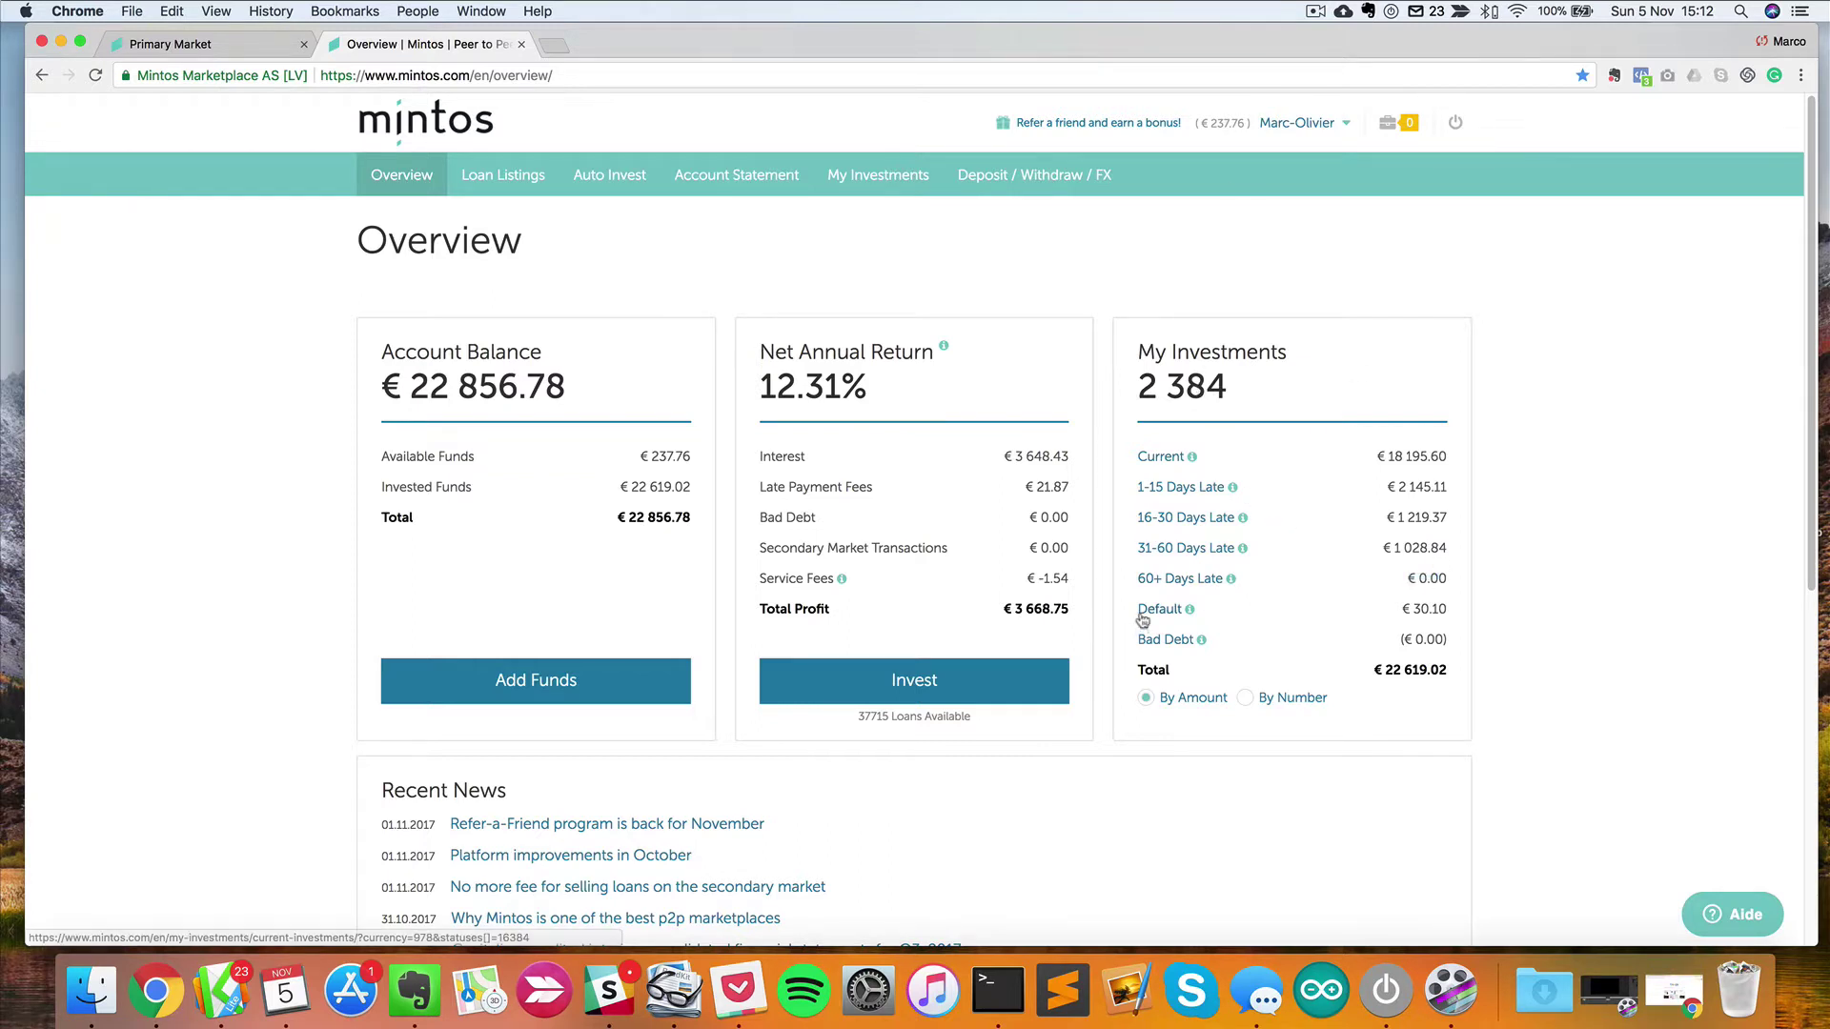
{"action": "left_click_drag", "start_coordinate": [1453, 613], "coordinate": [1395, 611]}
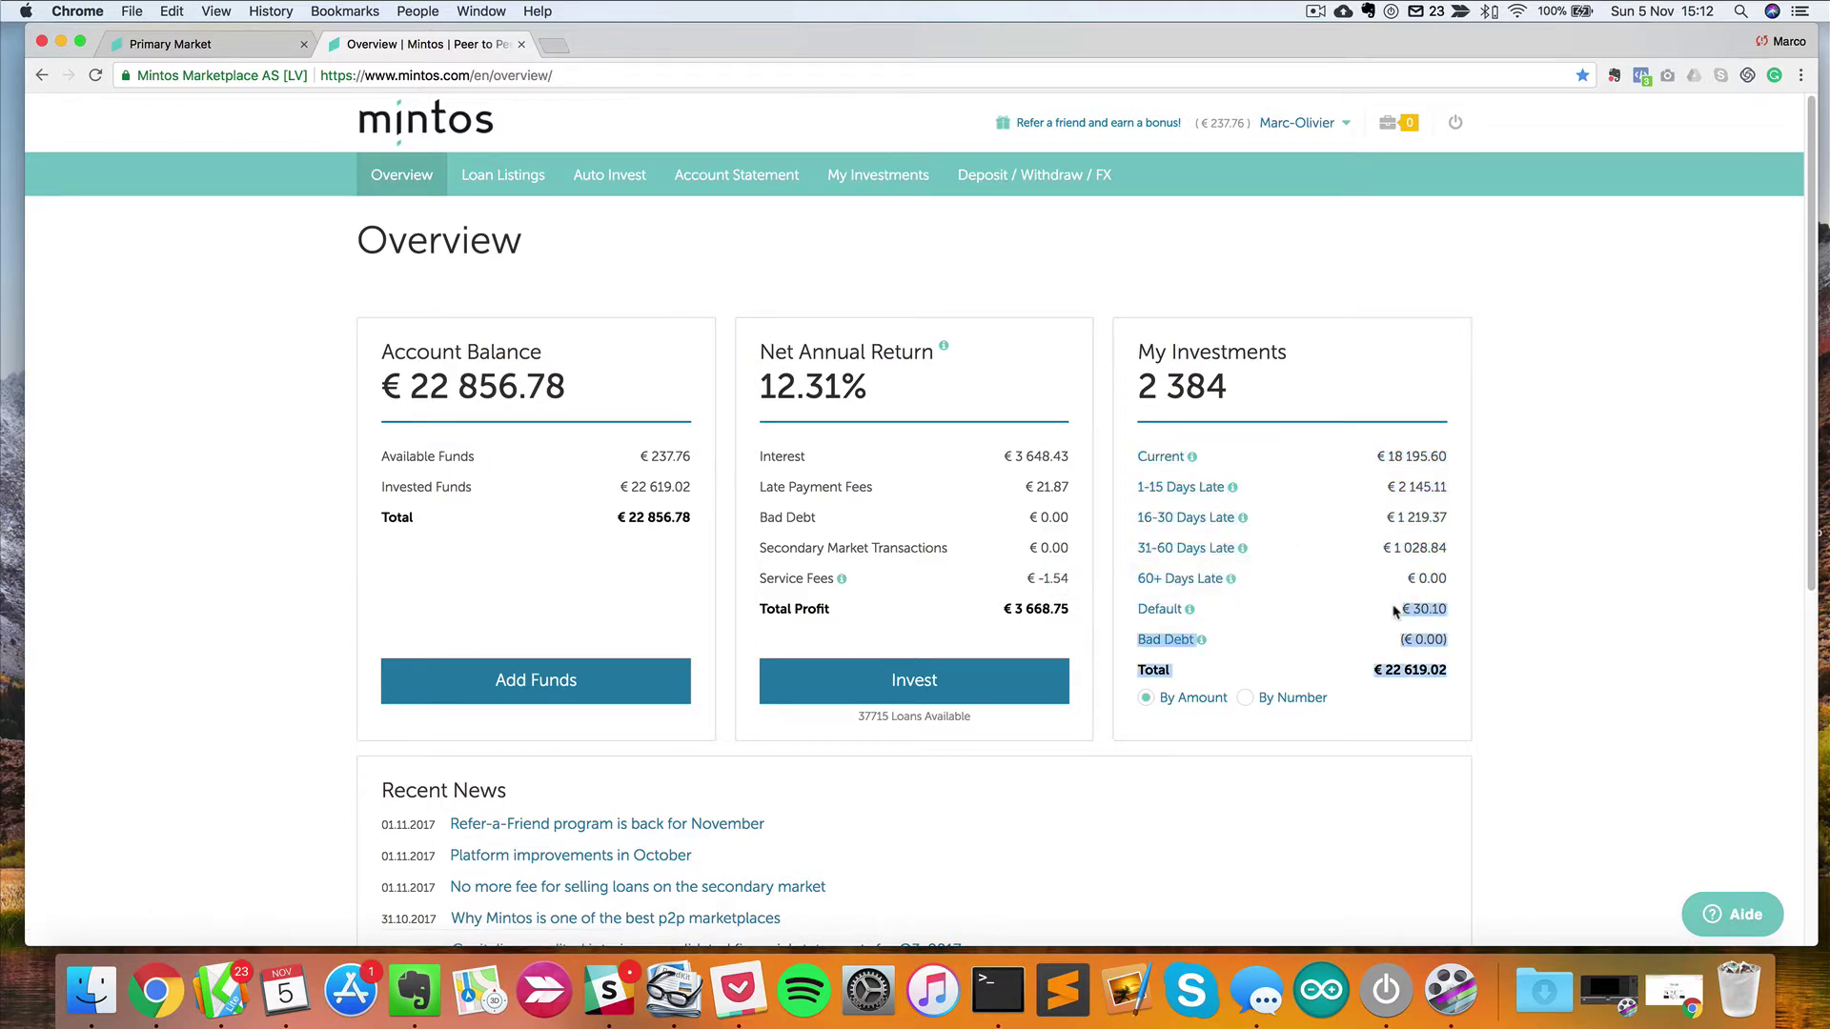
{"action": "left_click", "coordinate": [1398, 614]}
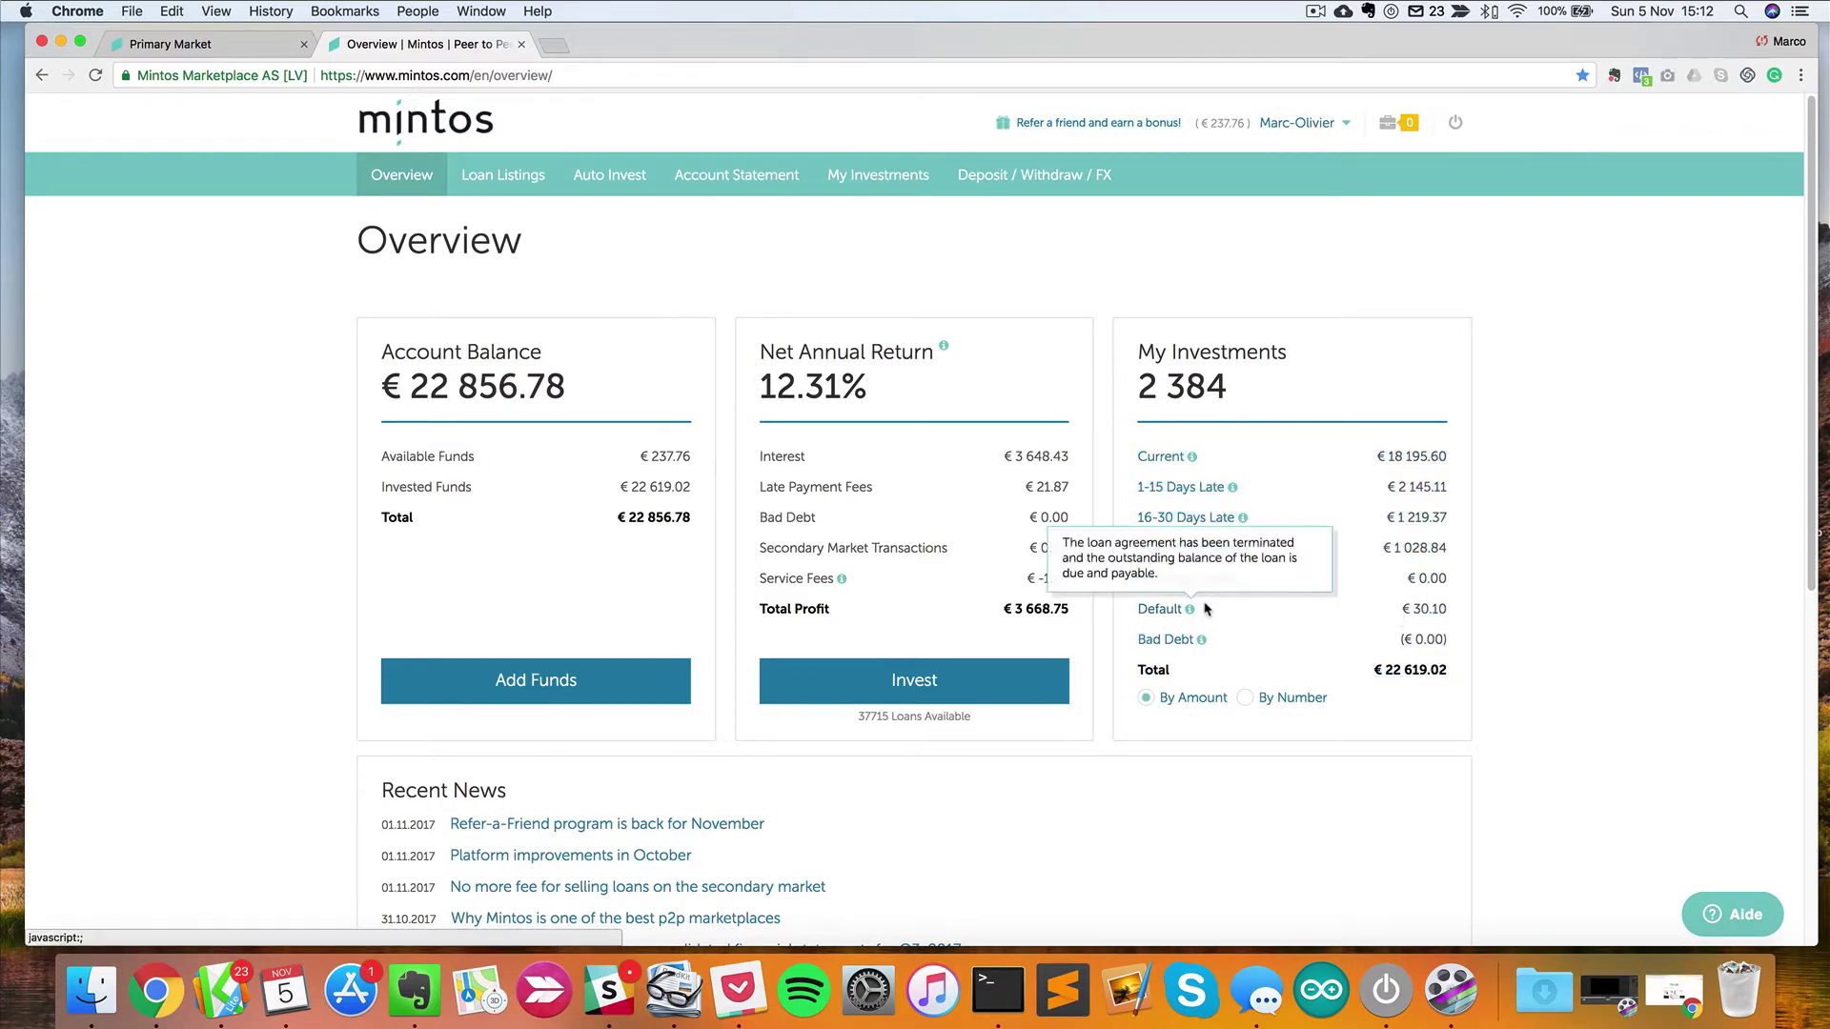
{"action": "left_click_drag", "start_coordinate": [1401, 608], "coordinate": [1462, 613]}
{"action": "left_click", "coordinate": [1458, 615]}
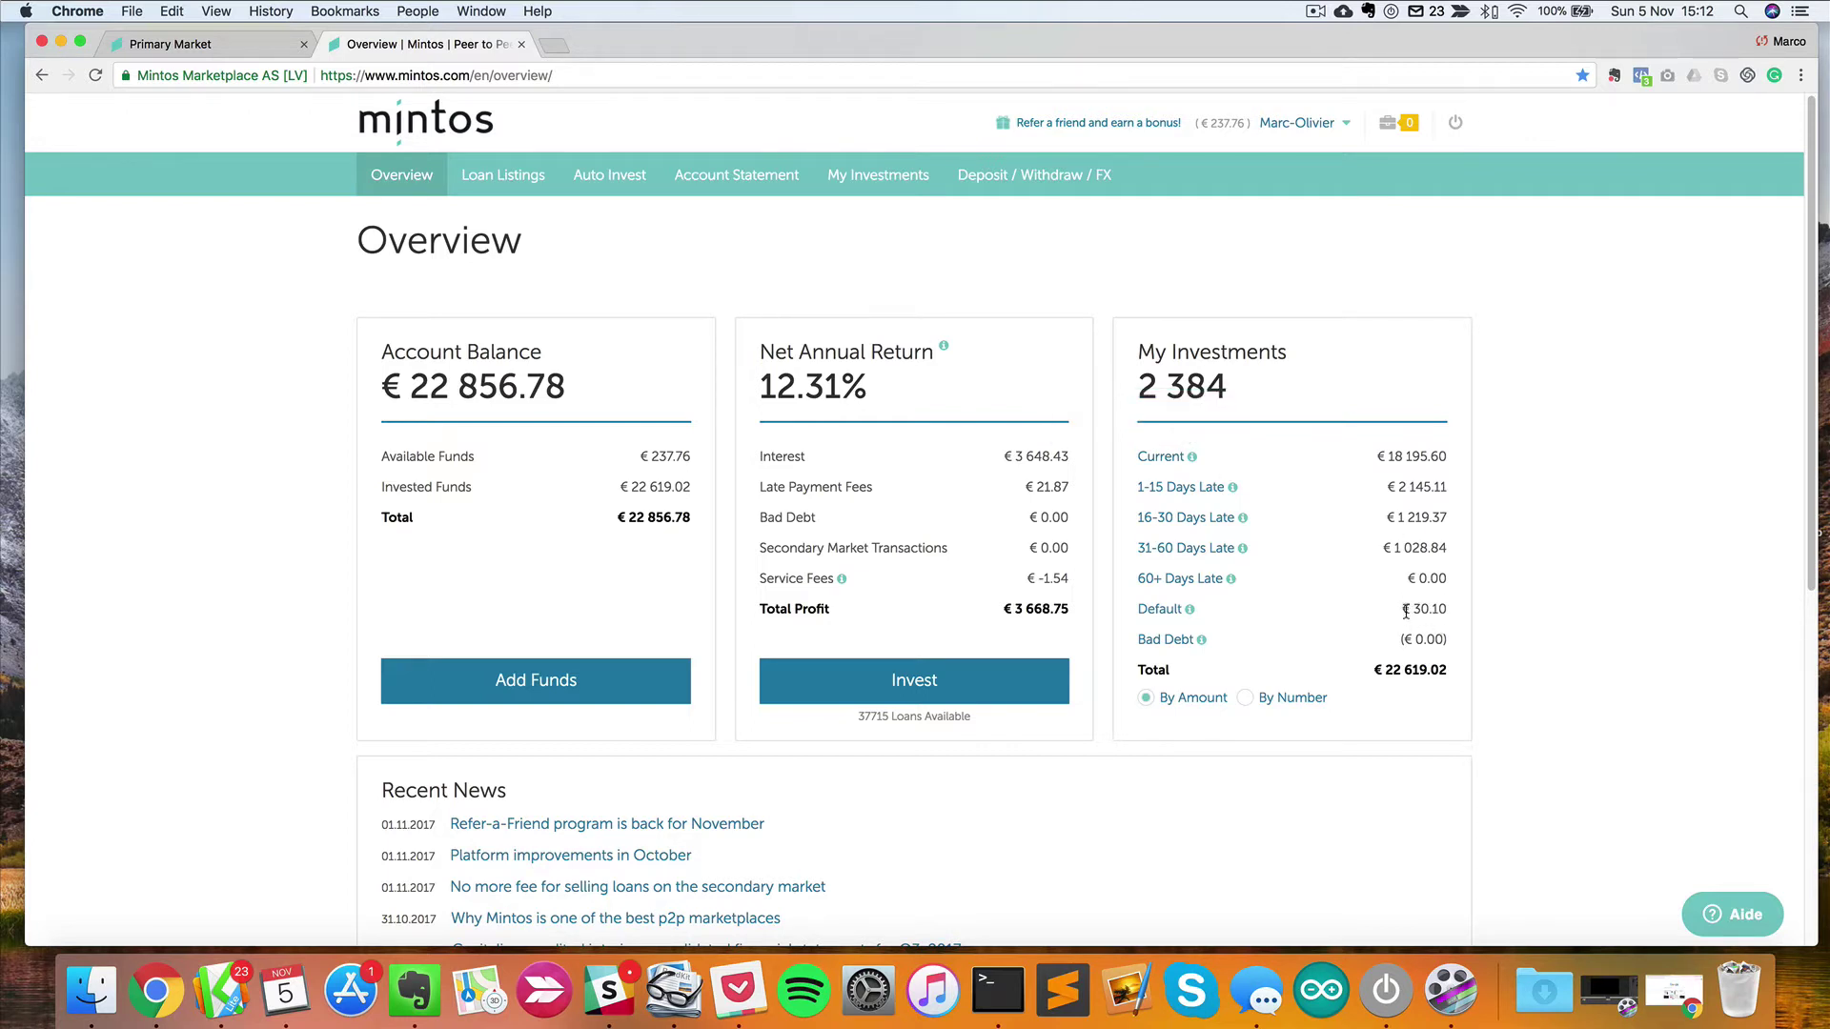
{"action": "left_click_drag", "start_coordinate": [1403, 611], "coordinate": [1446, 613]}
{"action": "left_click", "coordinate": [1439, 614]}
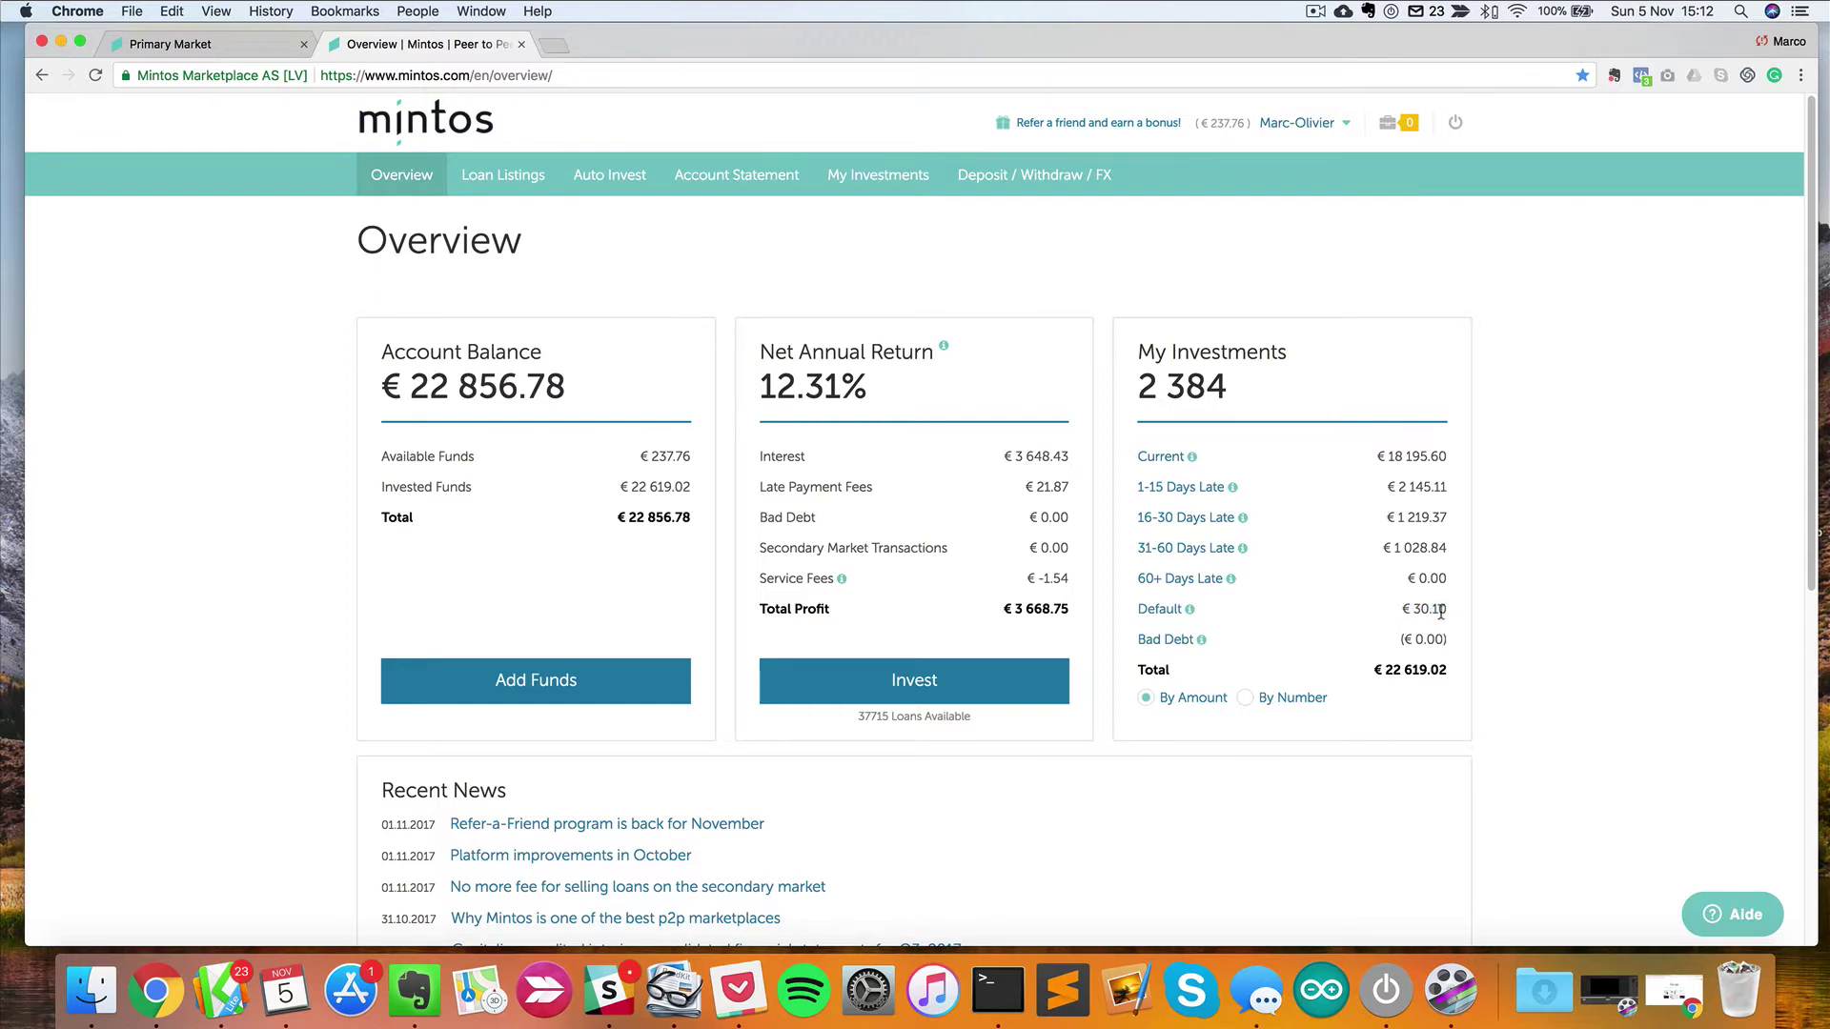